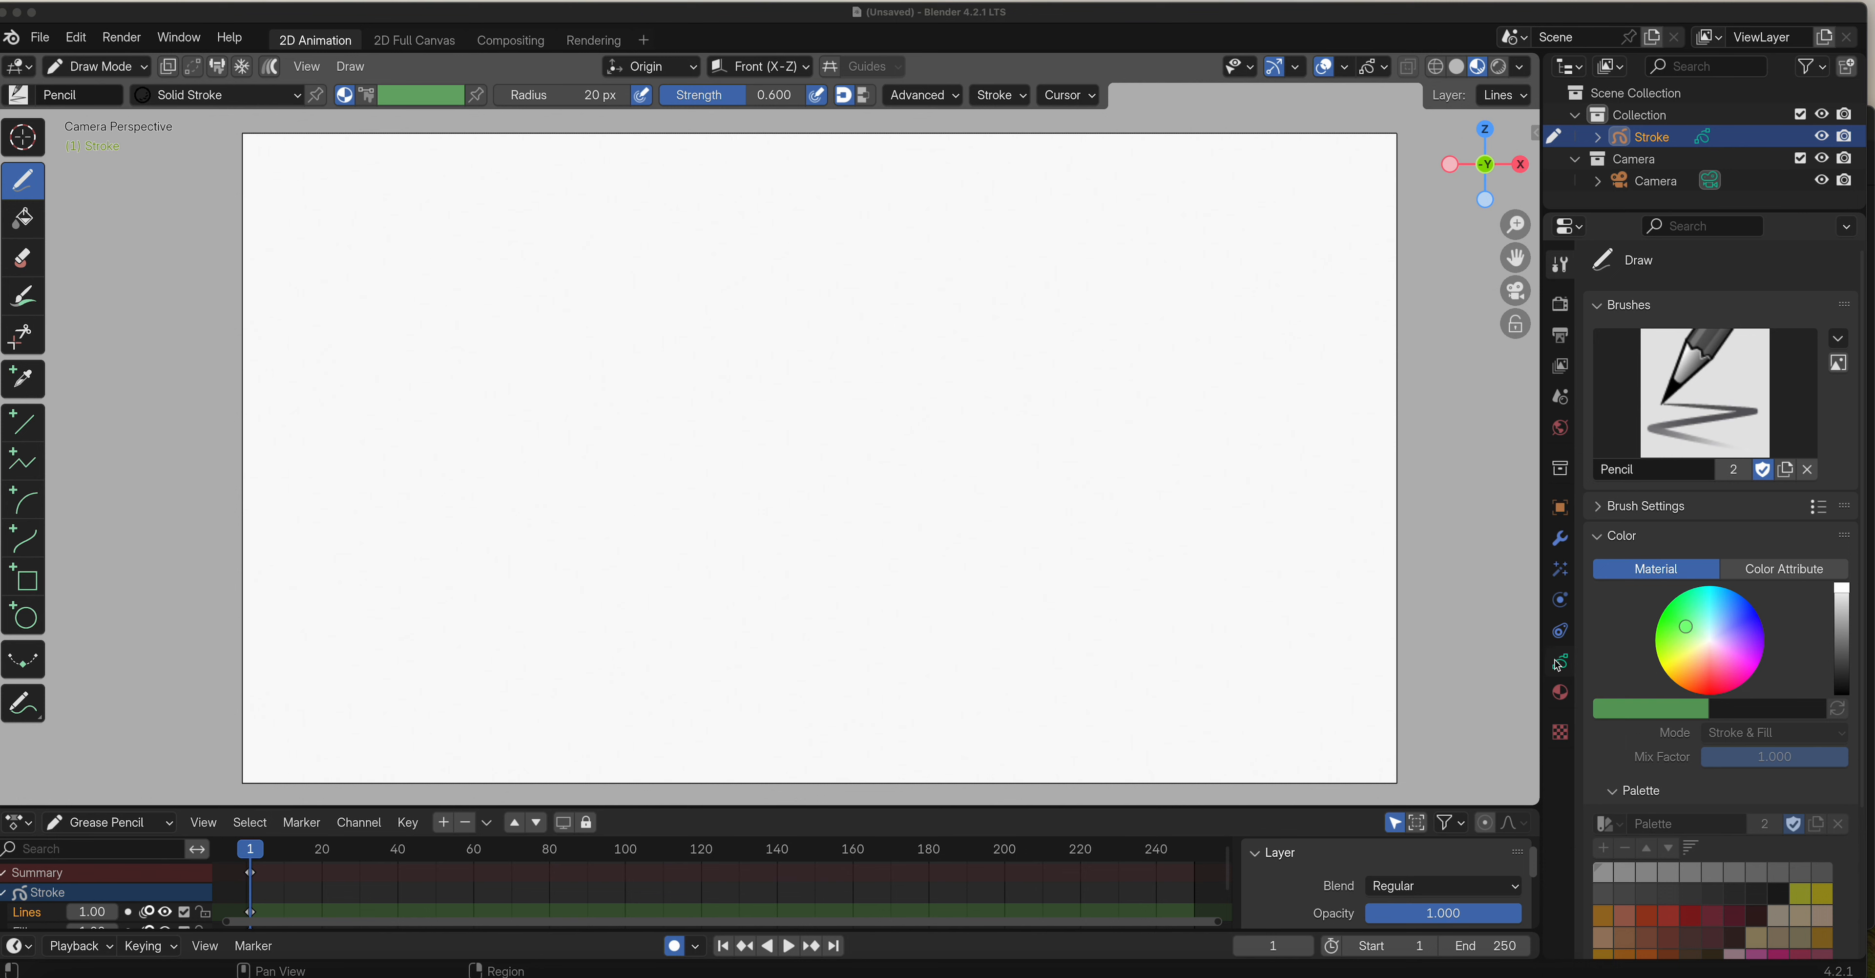
# Switch the Stroke object from Draw Mode to Object Mode and make the camera the selected object.
pyautogui.click(1560, 692)
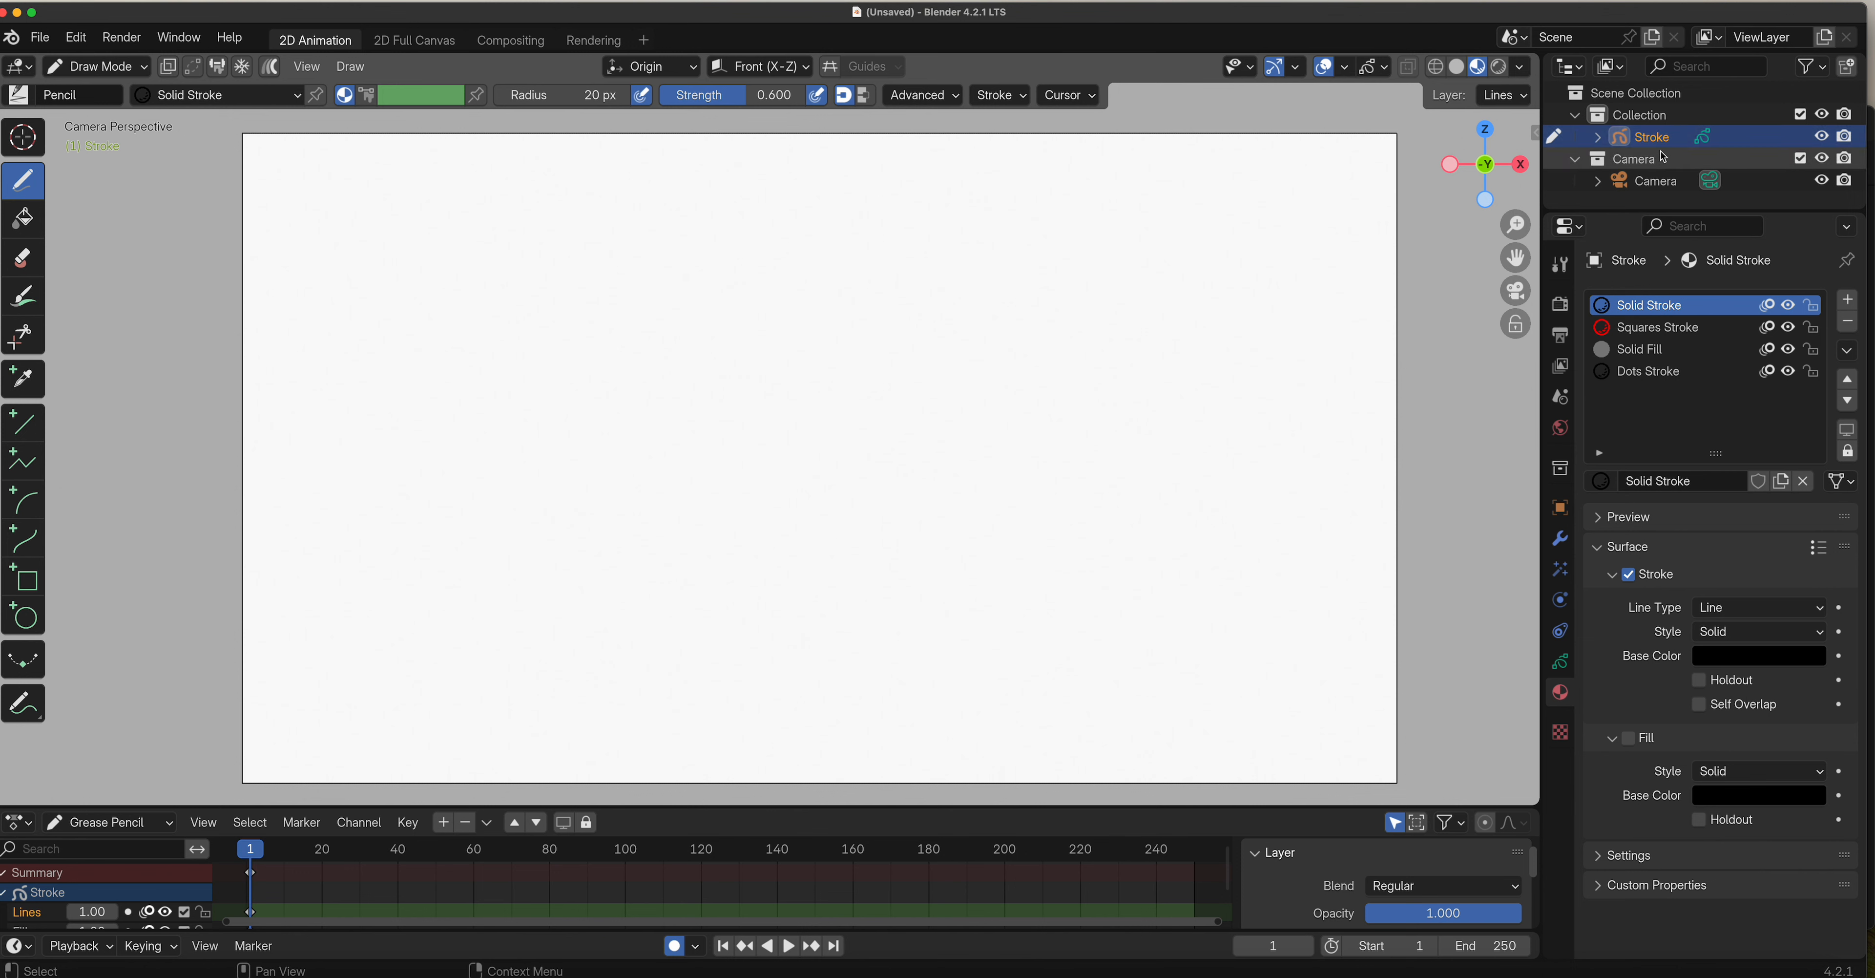
pyautogui.click(1672, 191)
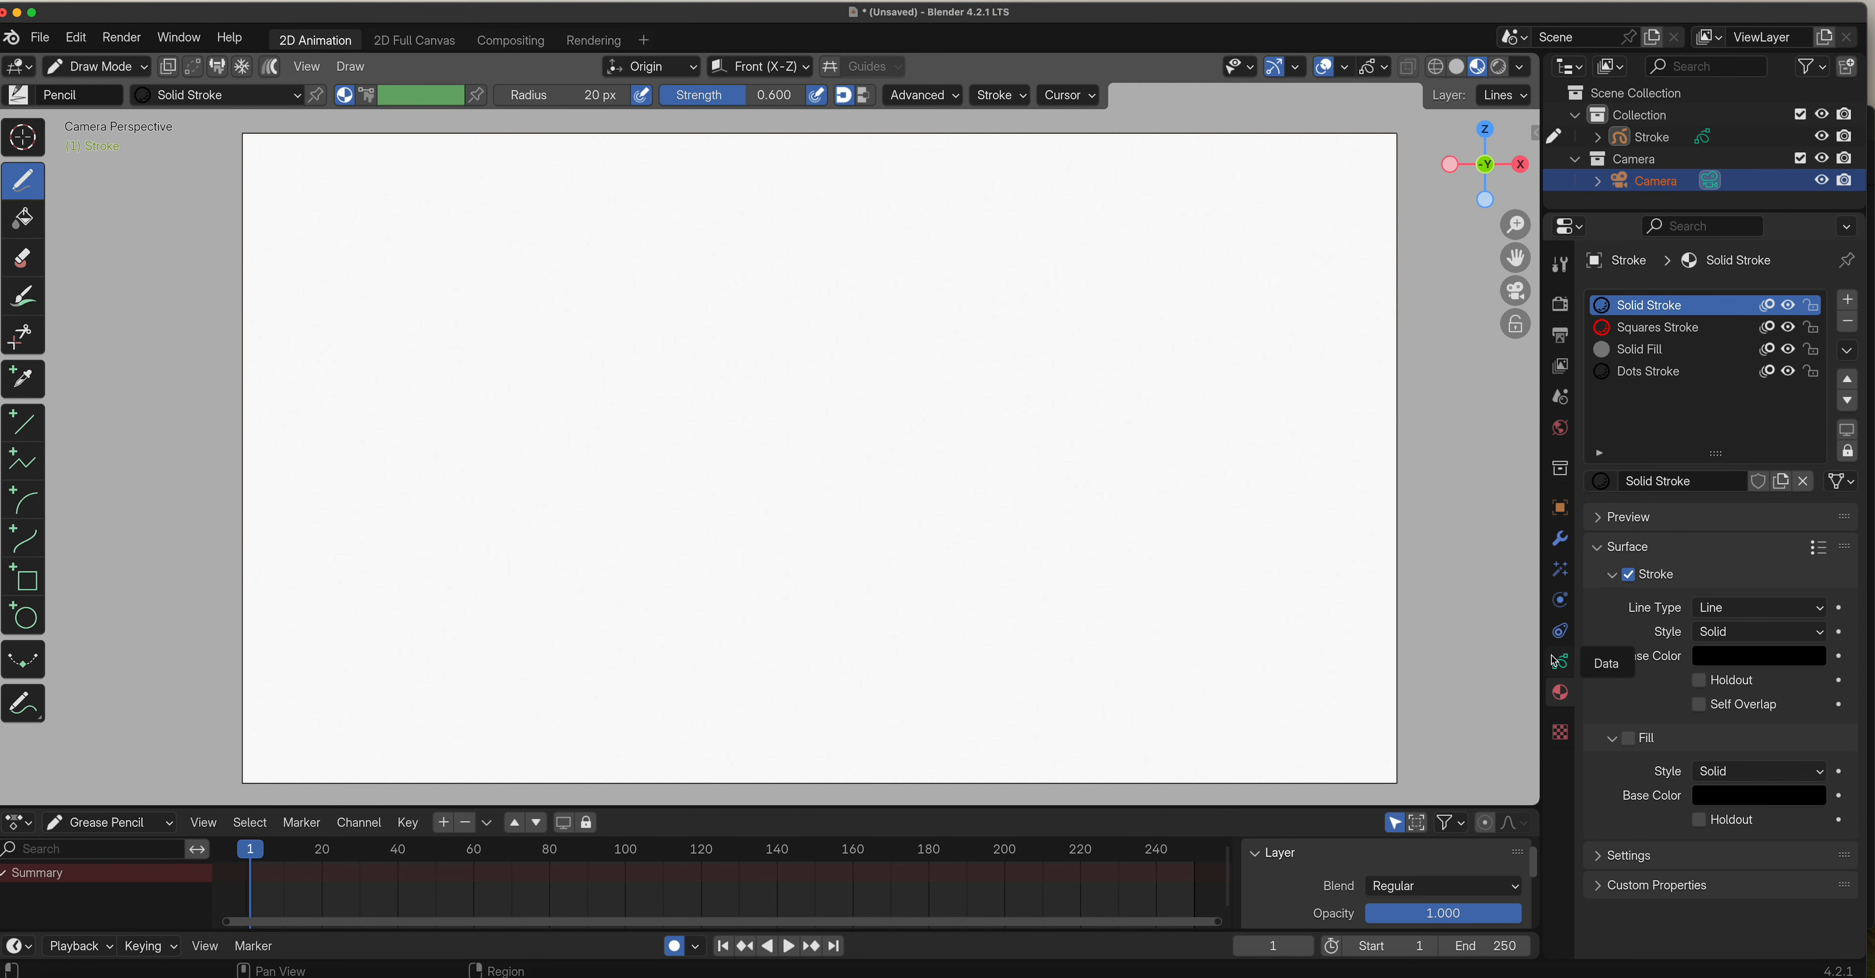
pyautogui.click(1651, 138)
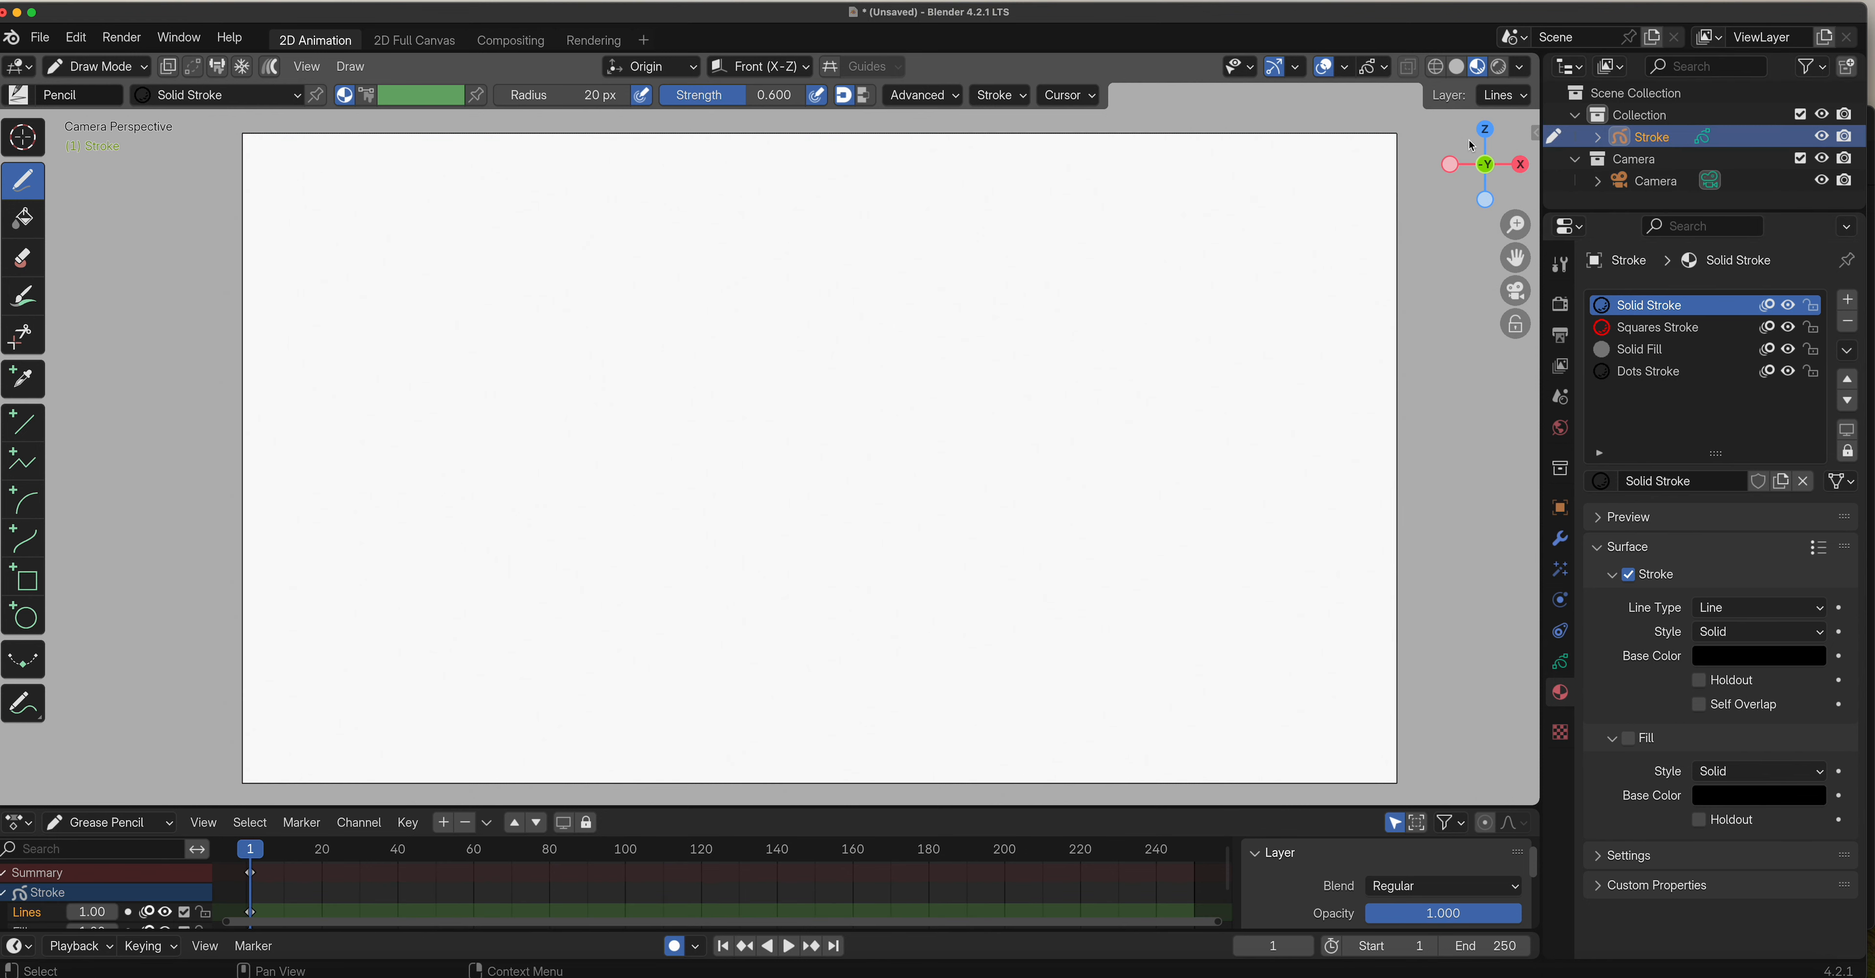
pyautogui.click(113, 75)
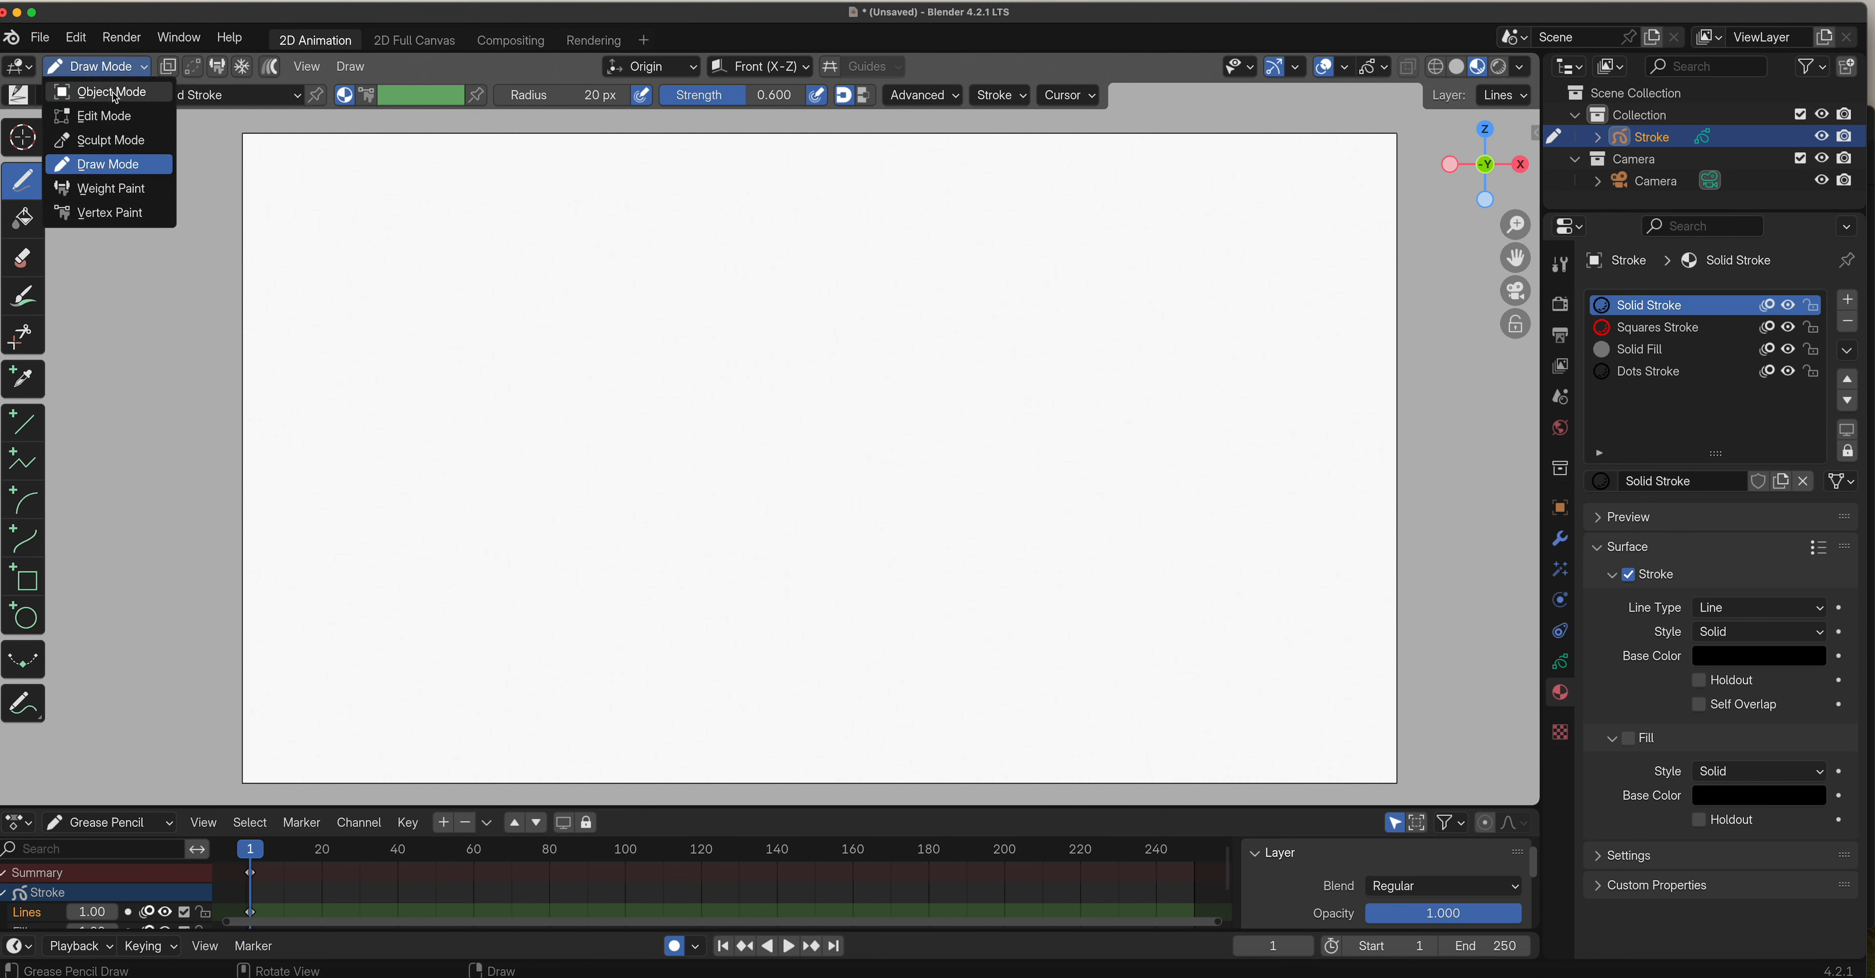
pyautogui.click(115, 95)
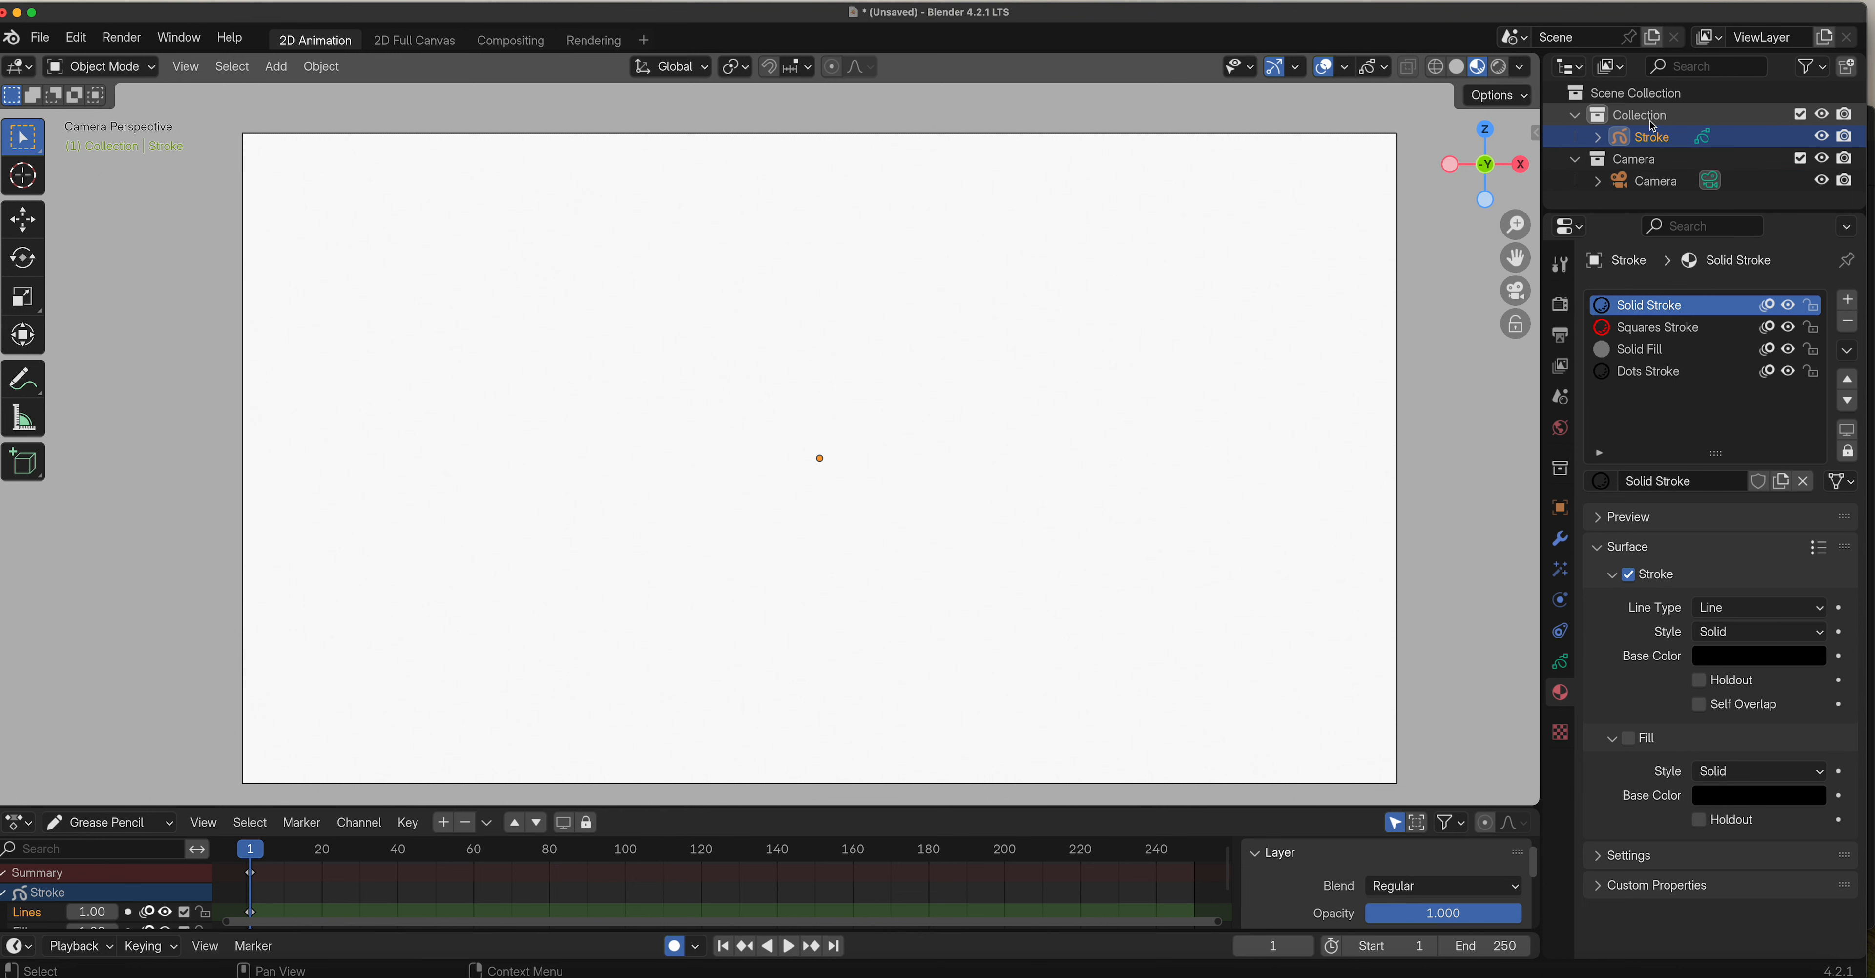
pyautogui.click(1667, 181)
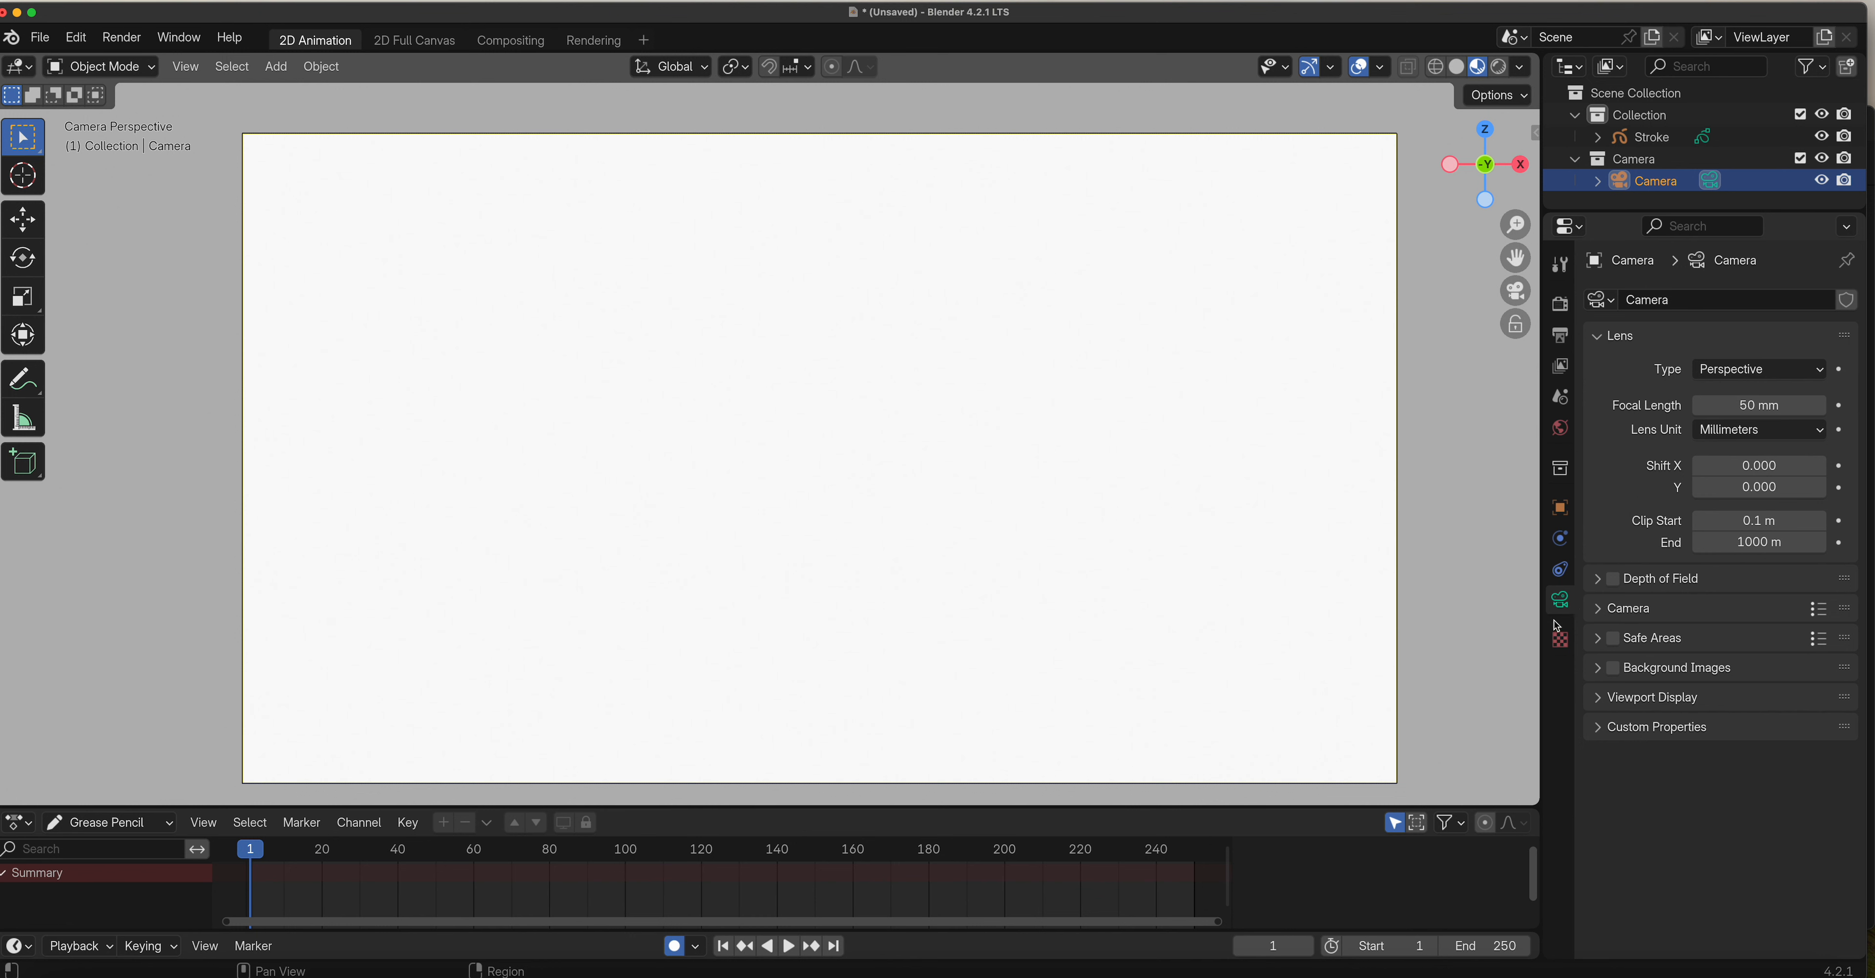
# Examine the camera's Safe Areas, Background Images, Viewport Display and Composition Guides settings.
pyautogui.click(1598, 638)
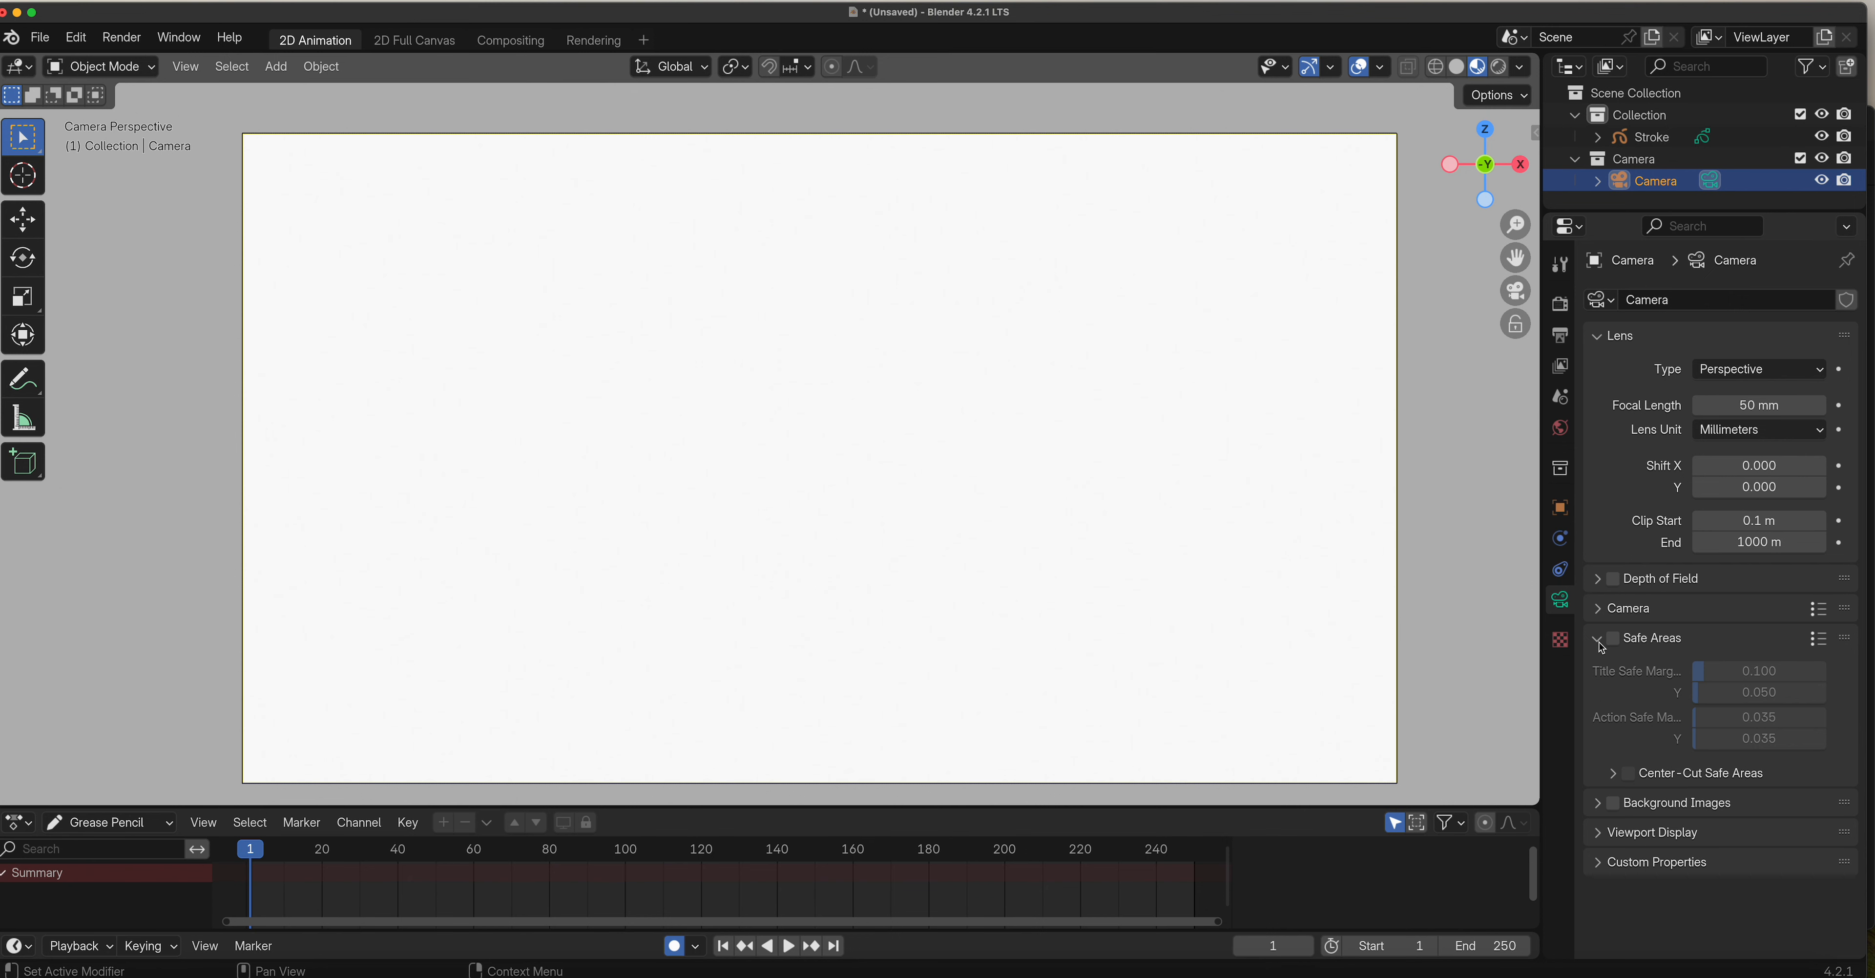
pyautogui.click(1621, 775)
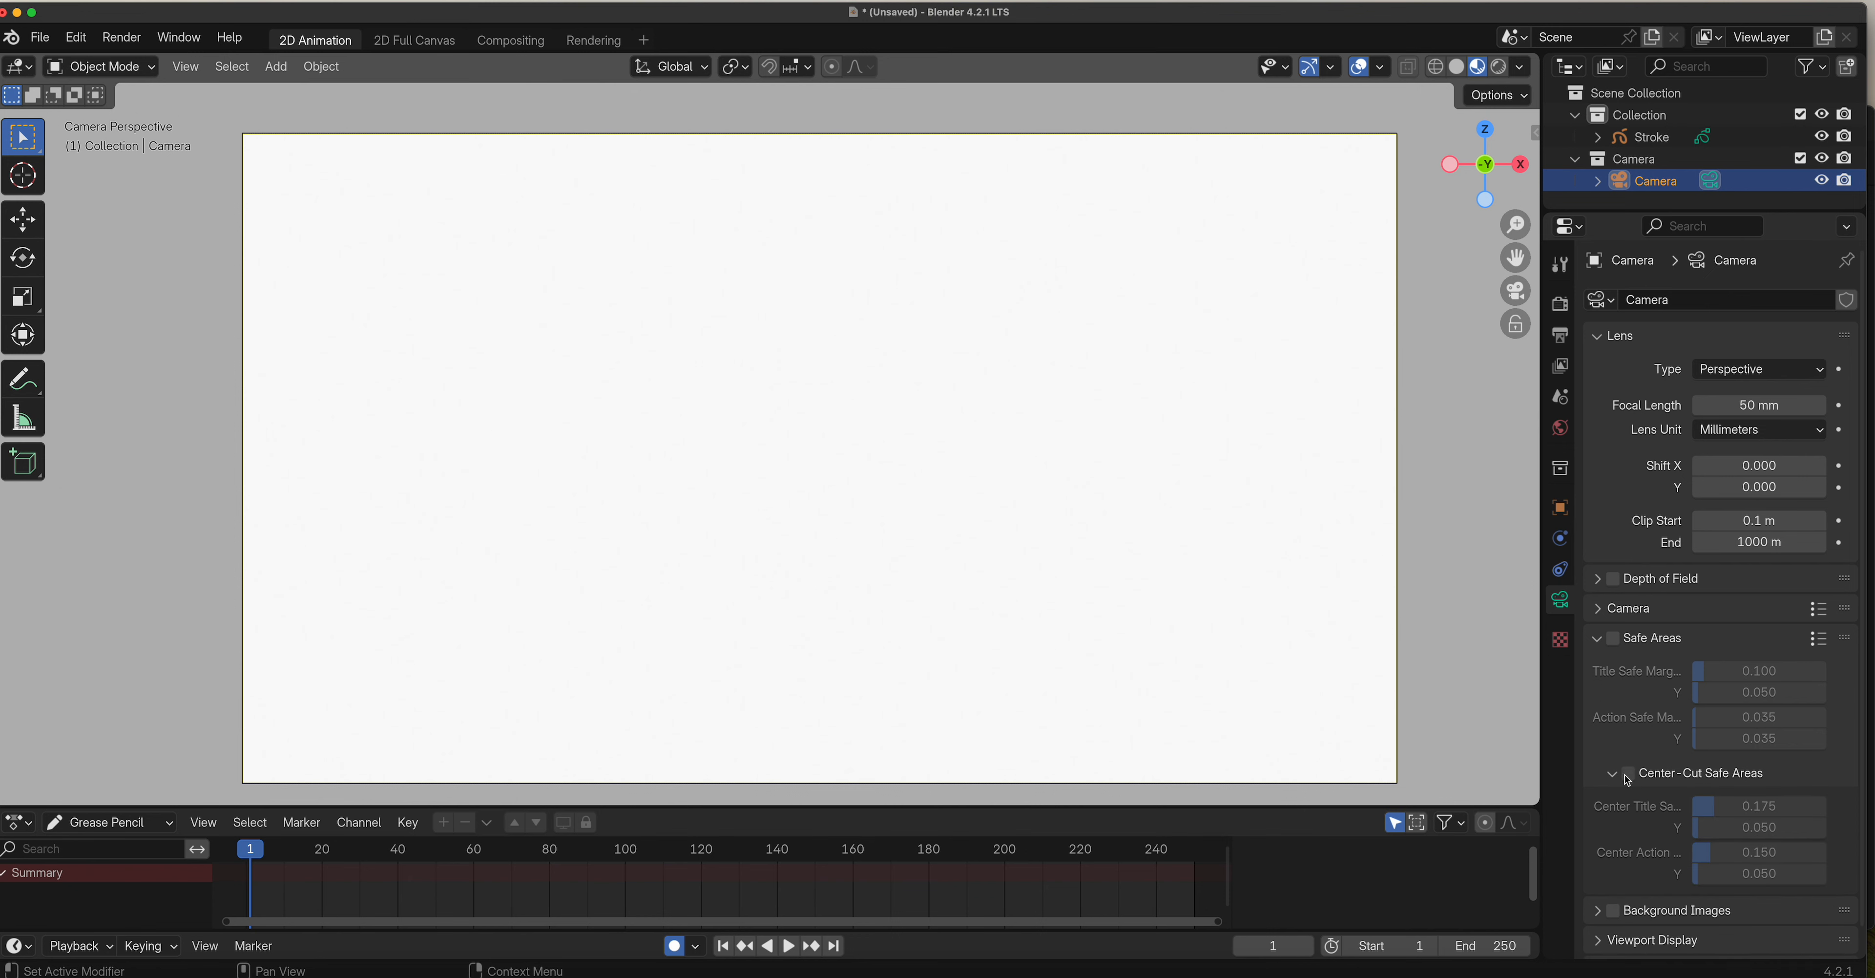
pyautogui.click(1660, 770)
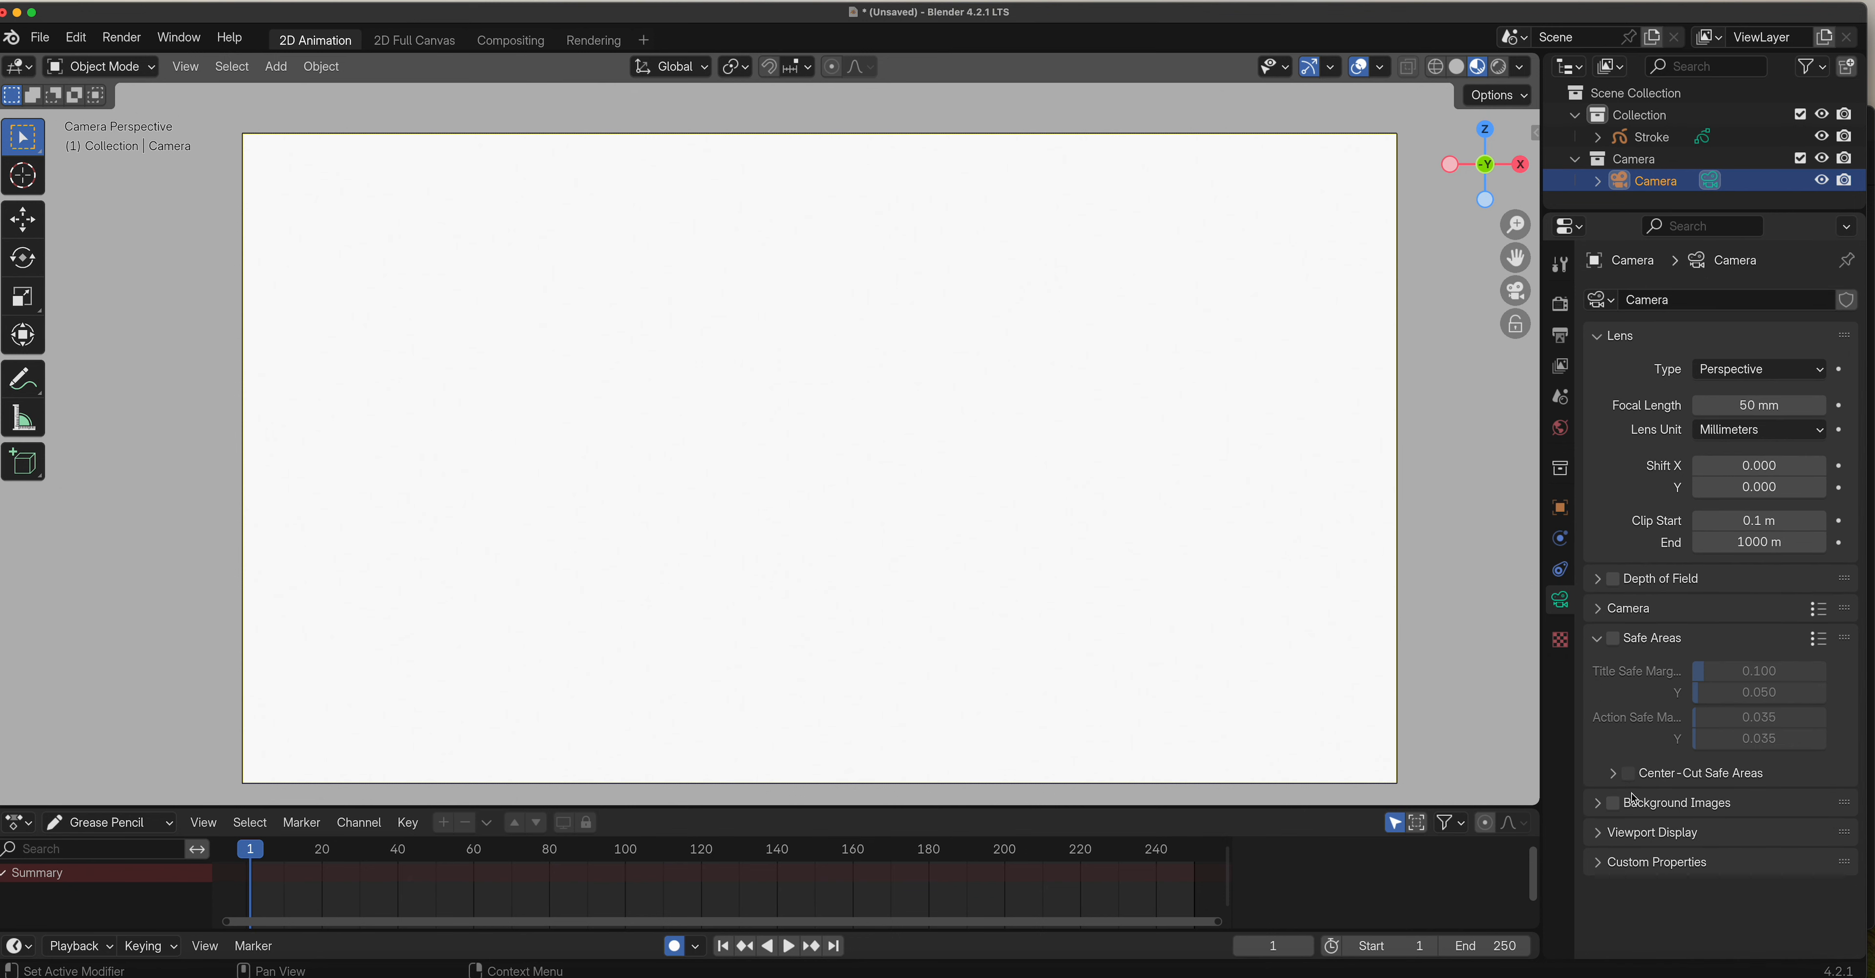
pyautogui.click(1607, 833)
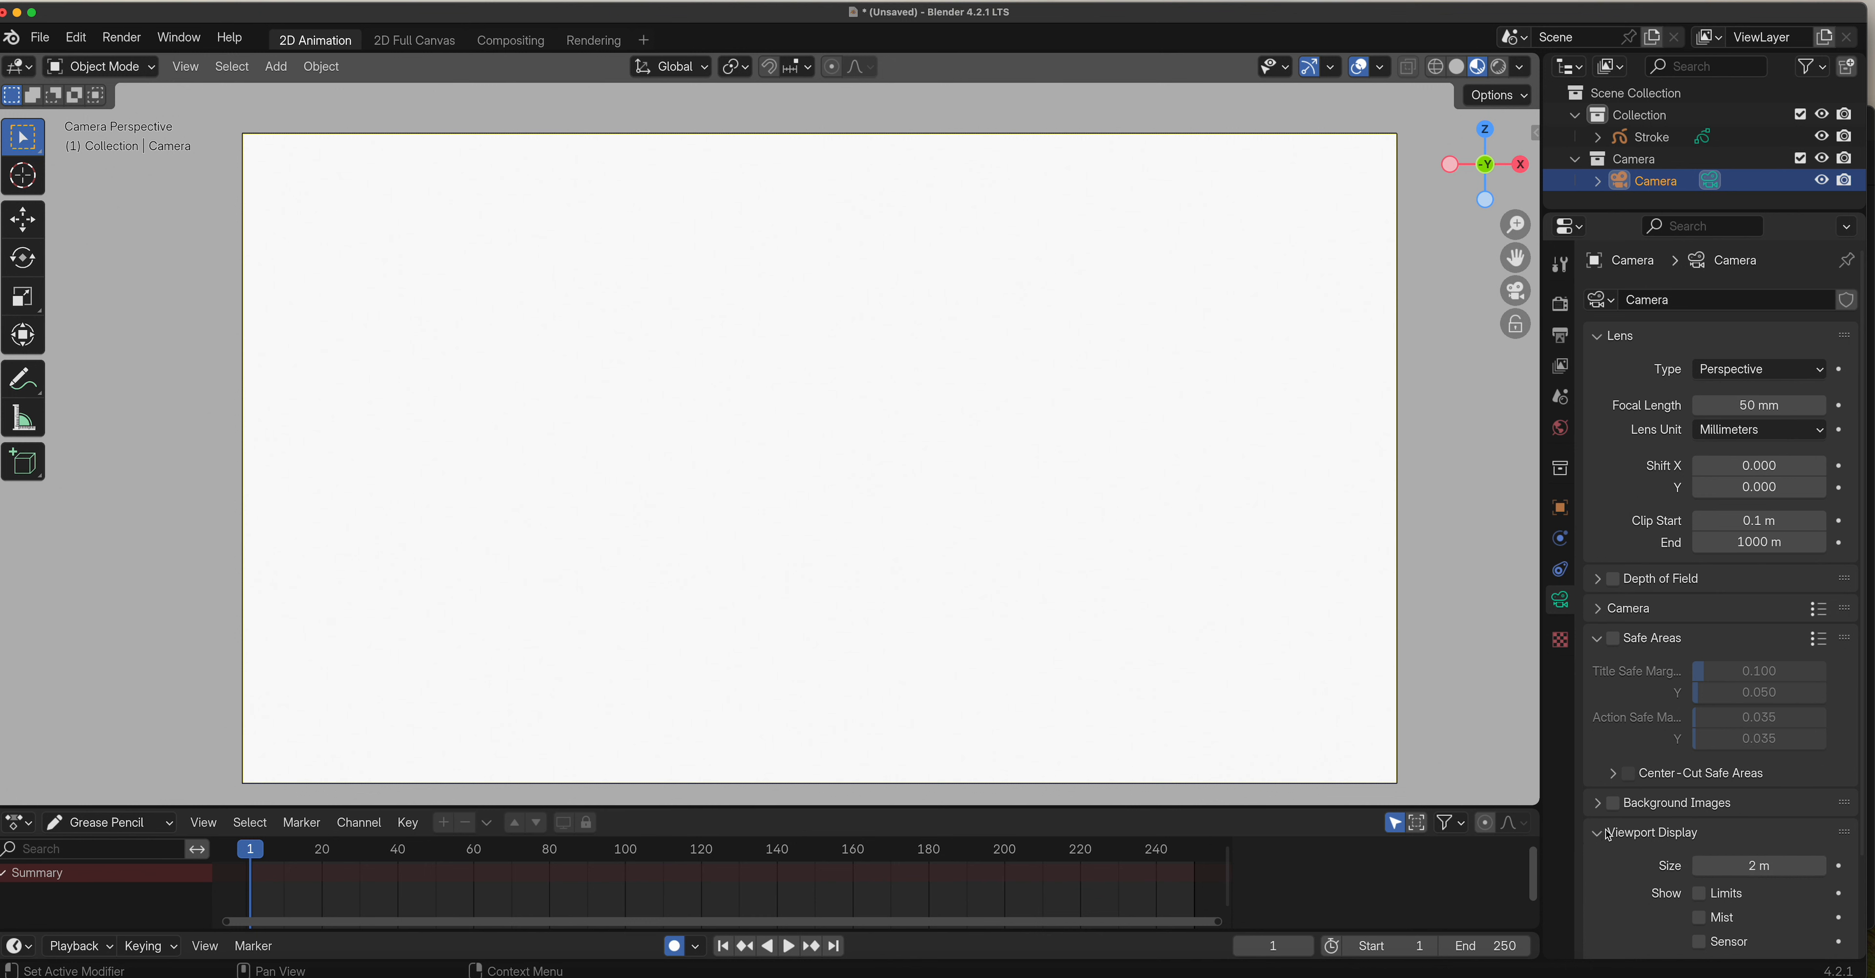
pyautogui.click(1602, 837)
pyautogui.click(1604, 806)
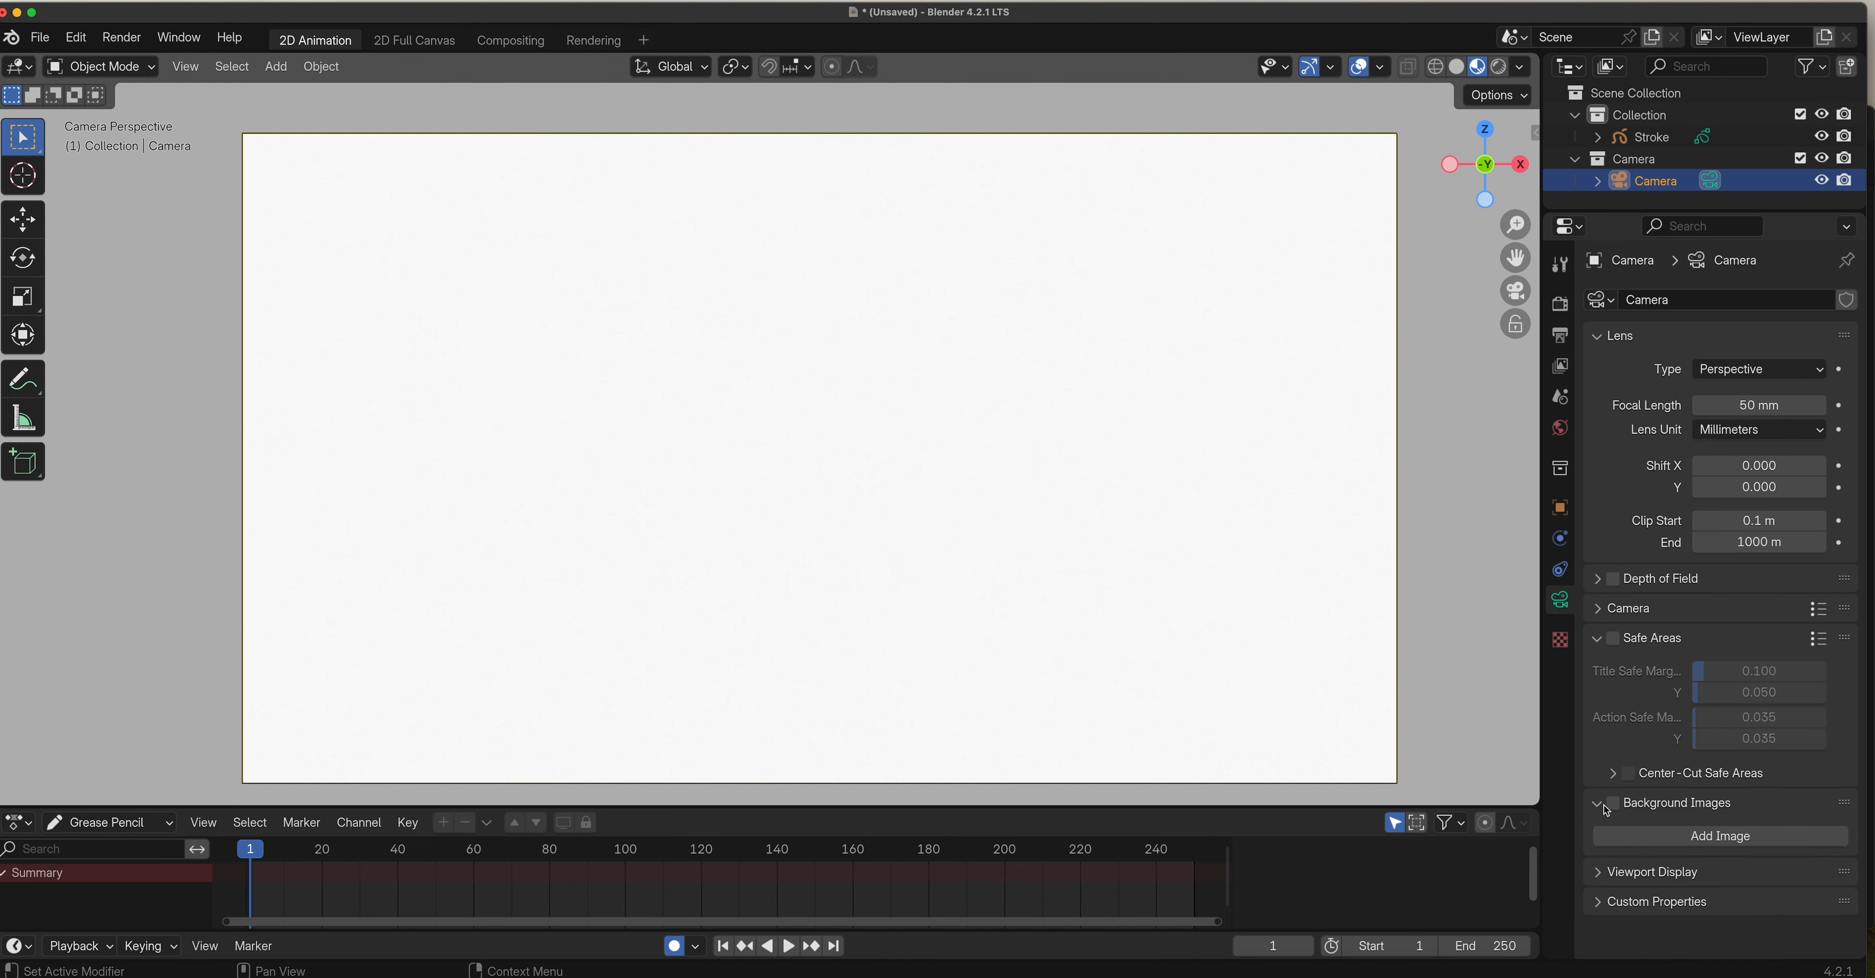
pyautogui.click(1604, 805)
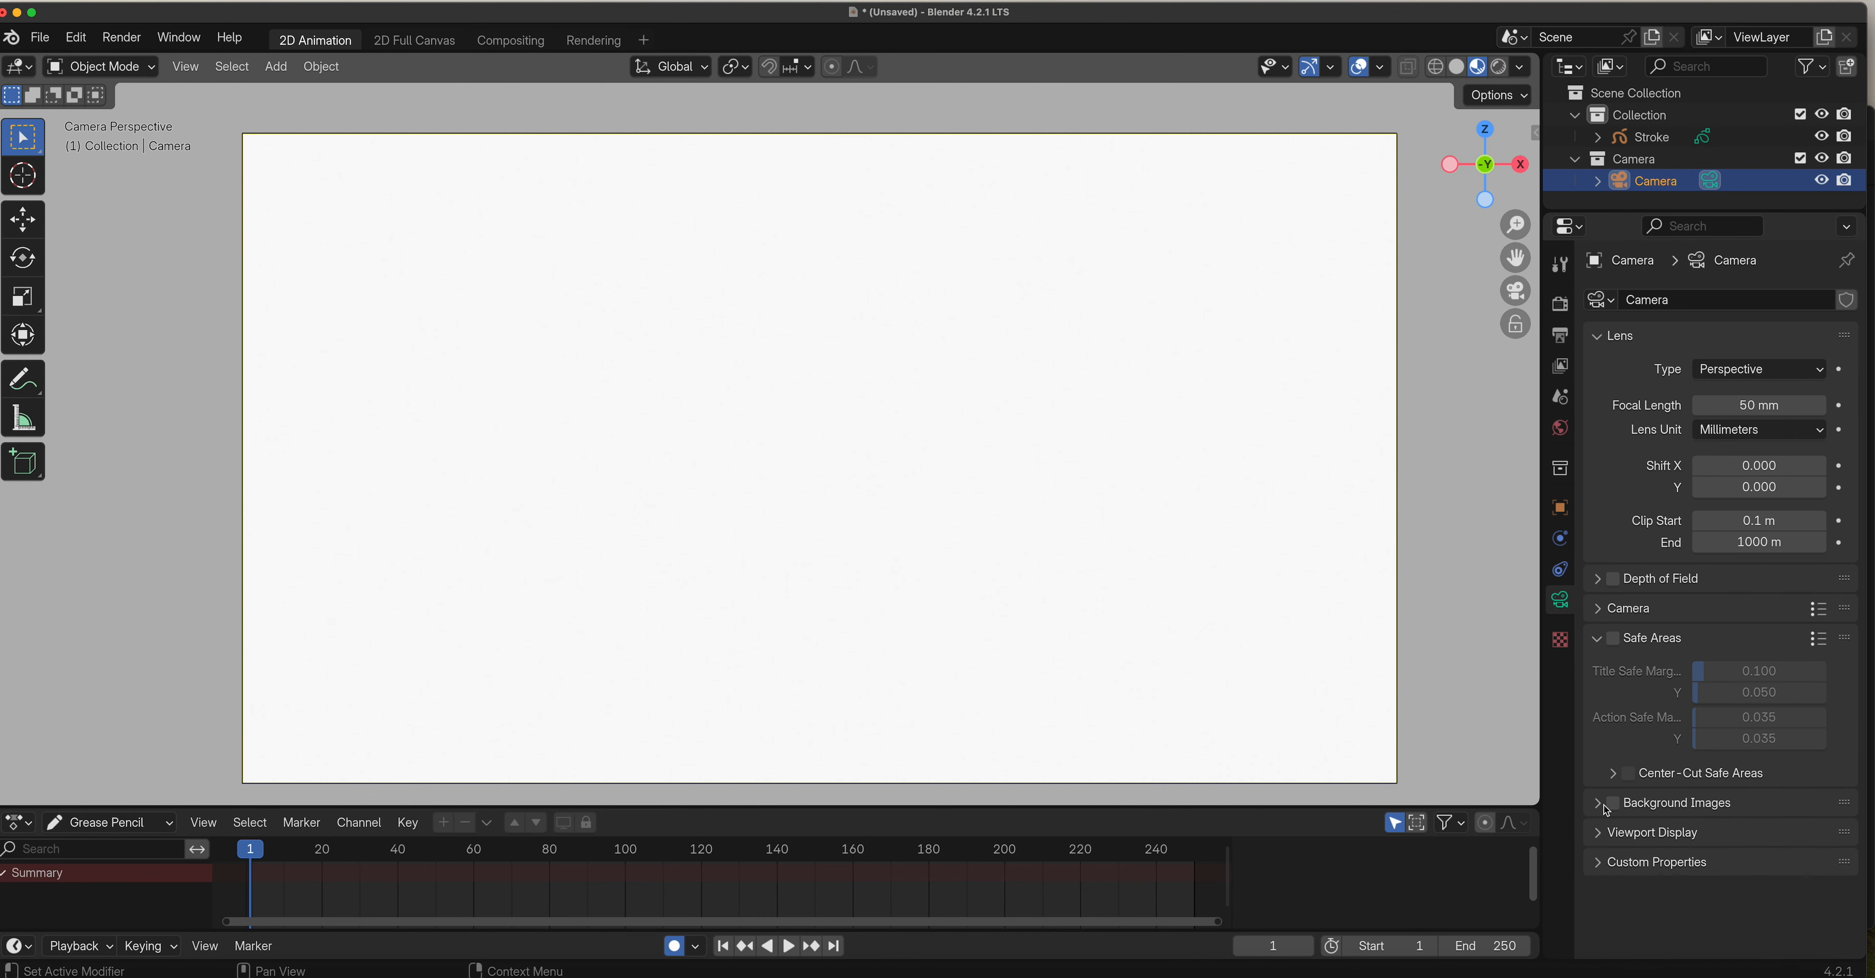
pyautogui.click(1602, 844)
pyautogui.scroll(-3, 1600, 847)
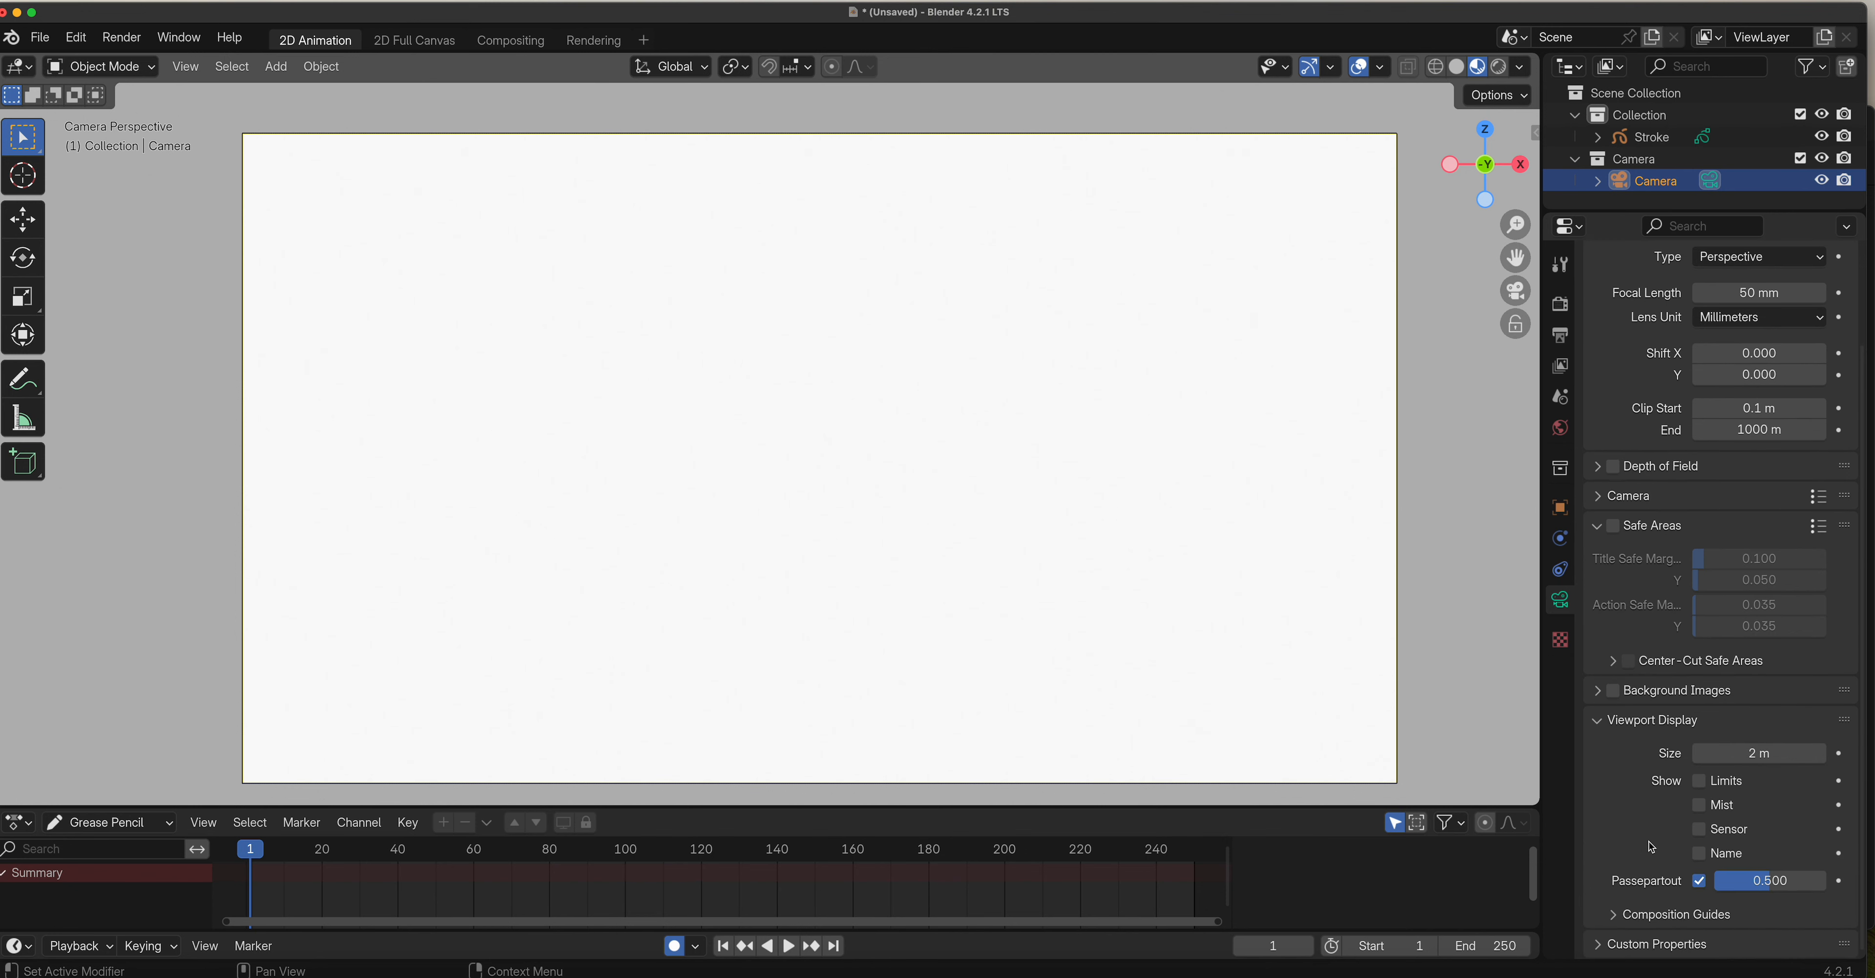
pyautogui.click(1615, 914)
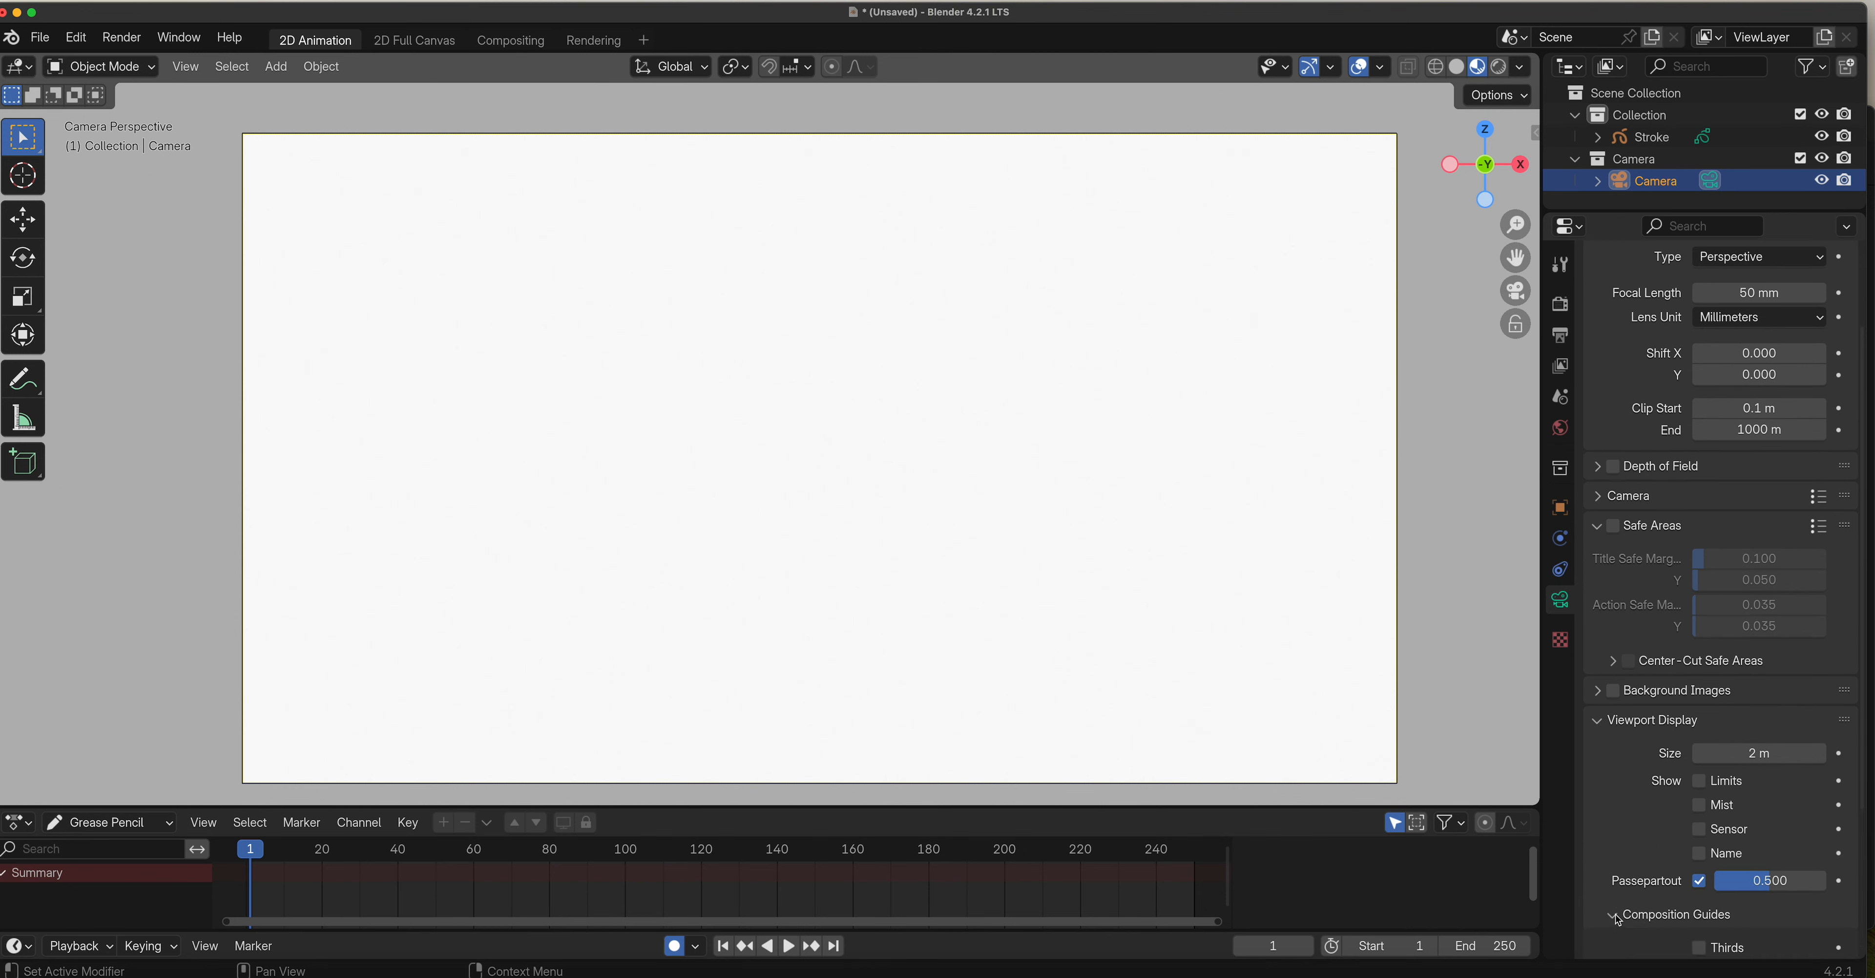
pyautogui.scroll(-4, 1657, 865)
pyautogui.scroll(-1, 1657, 865)
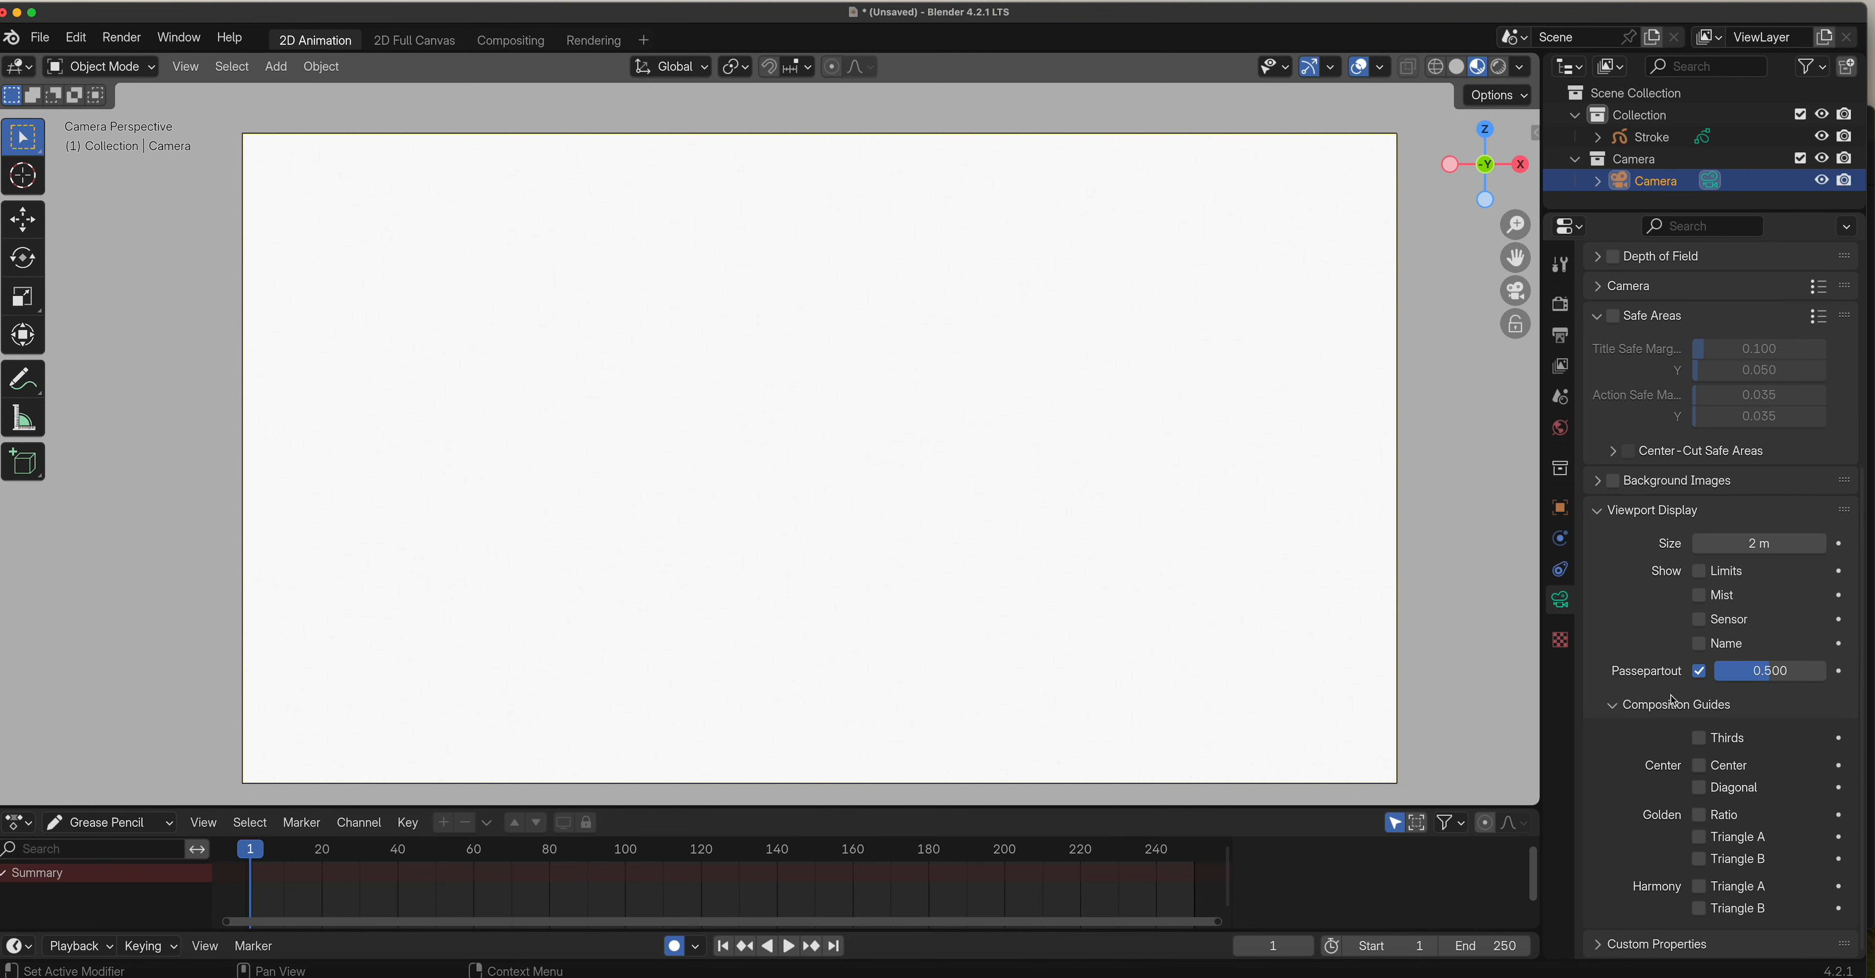
pyautogui.click(1611, 511)
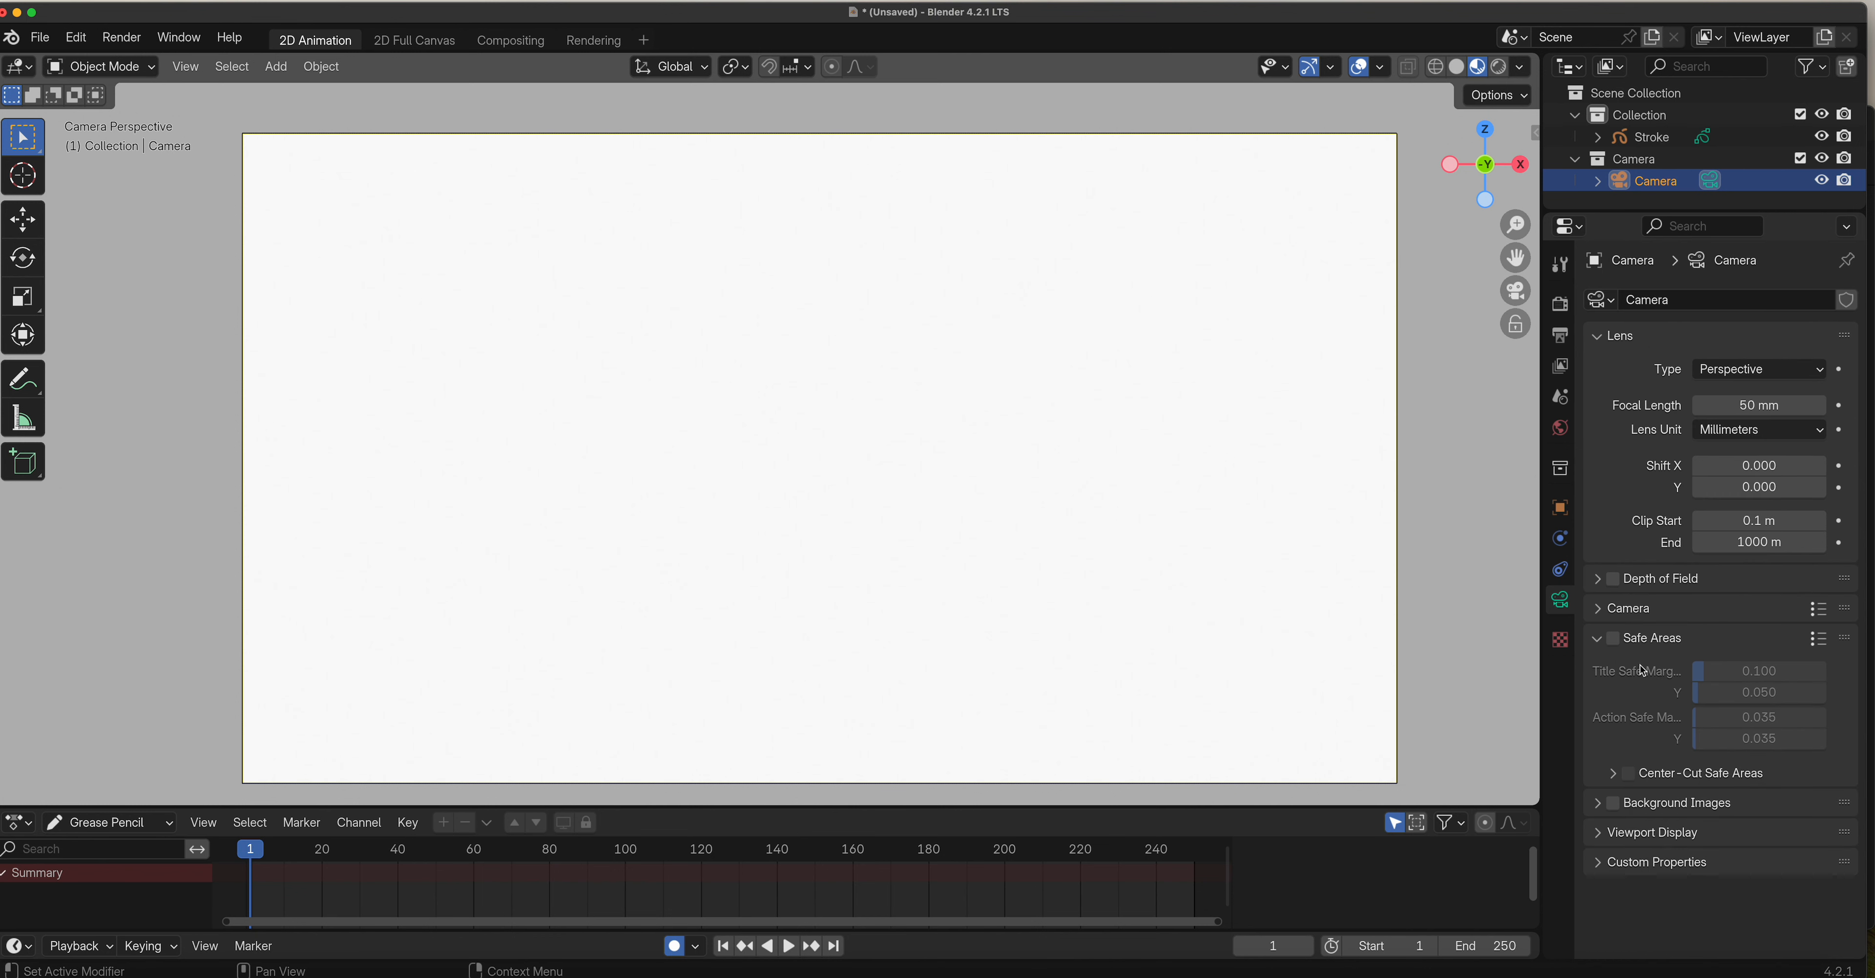
pyautogui.click(1596, 807)
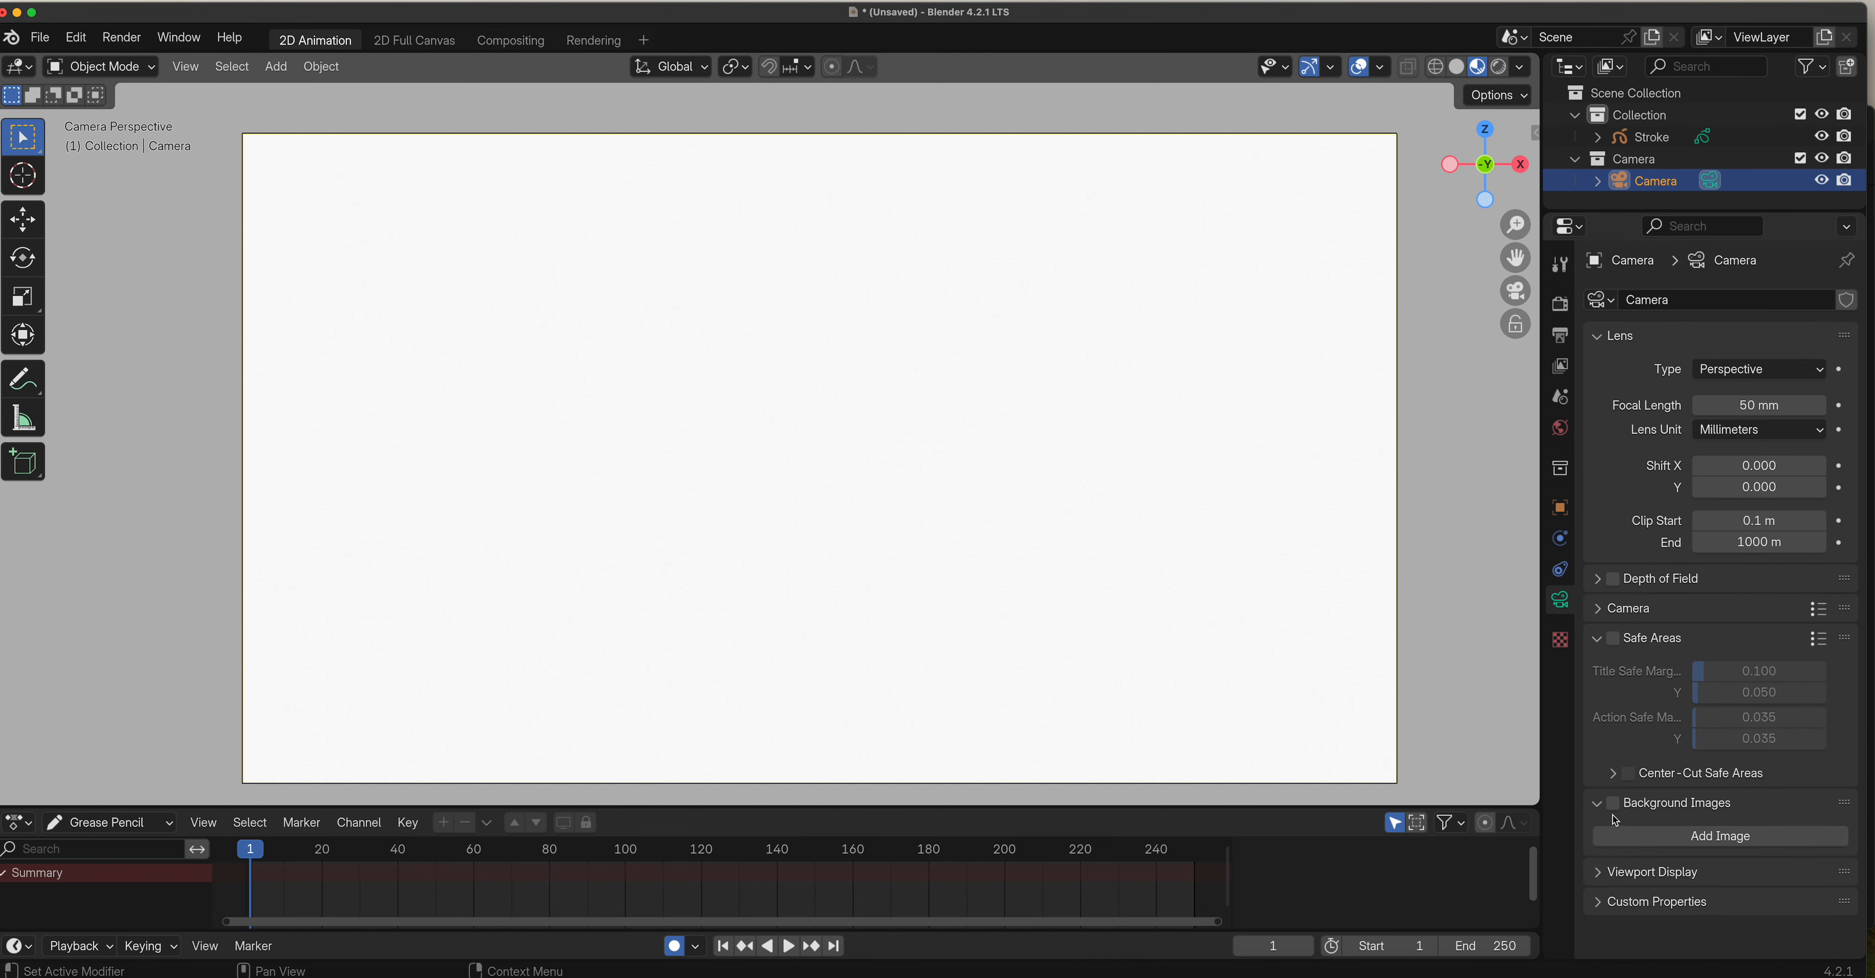
pyautogui.click(1602, 808)
pyautogui.click(1602, 836)
pyautogui.scroll(-10, 1667, 811)
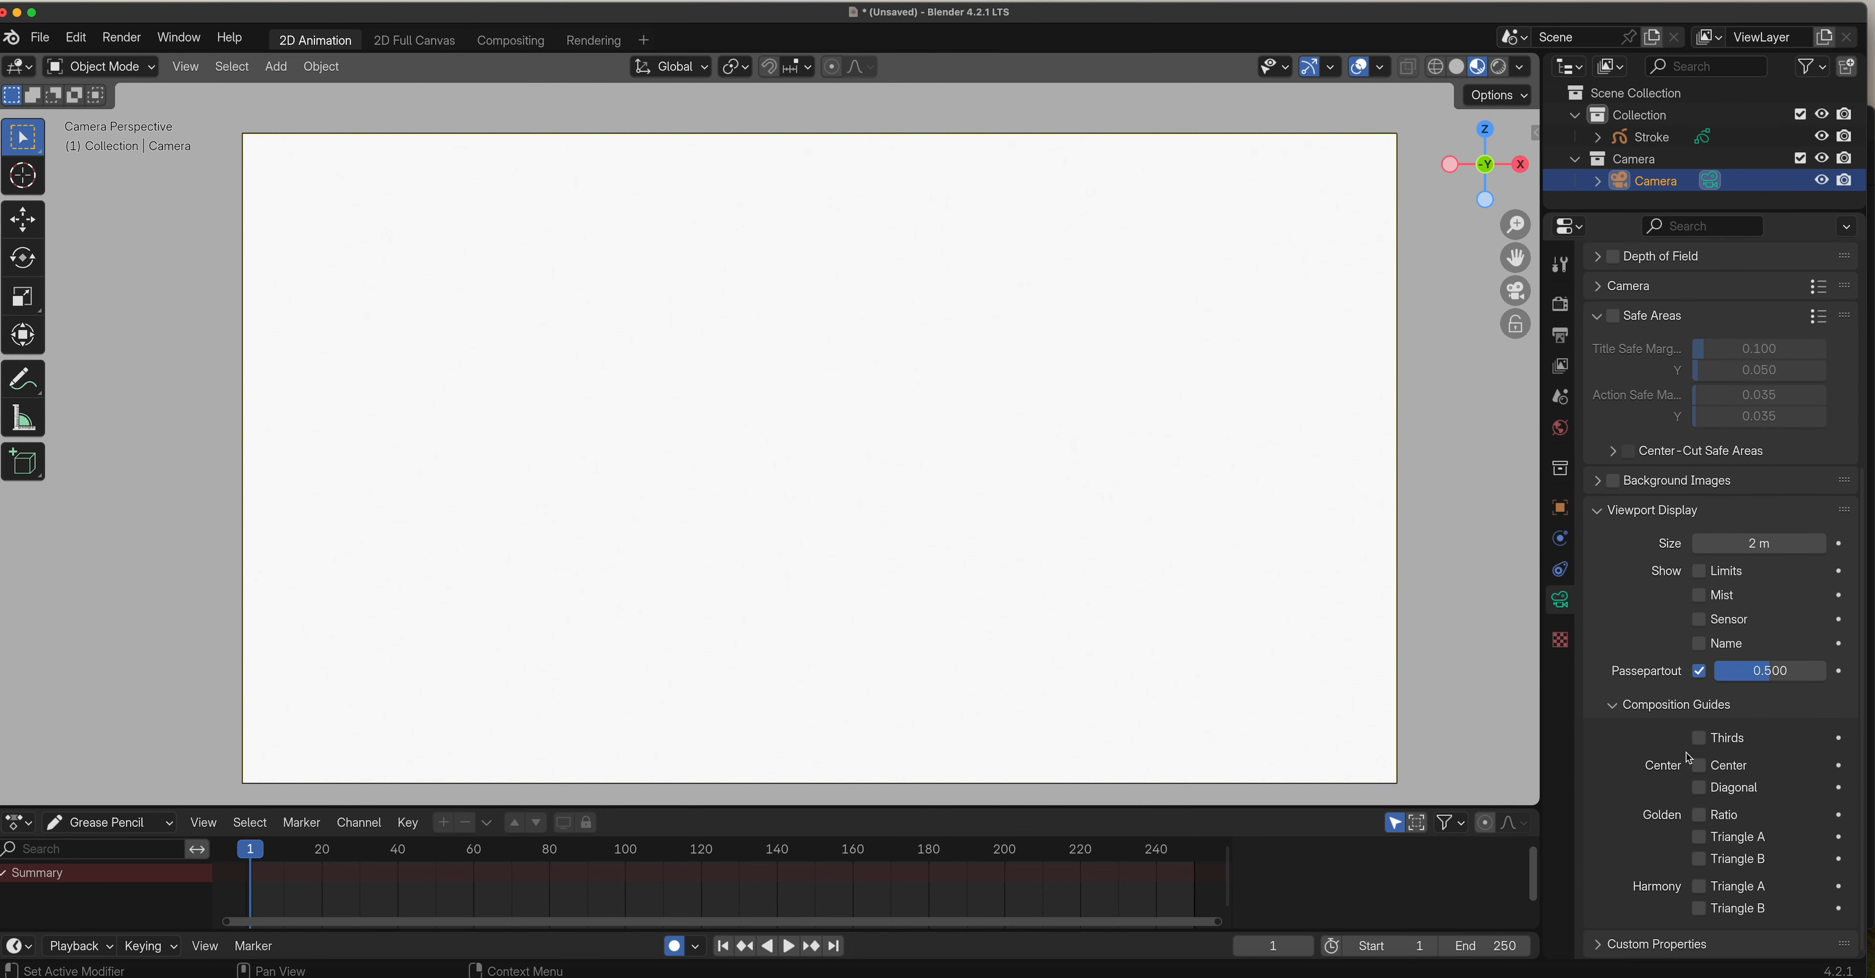
pyautogui.scroll(3, 1692, 728)
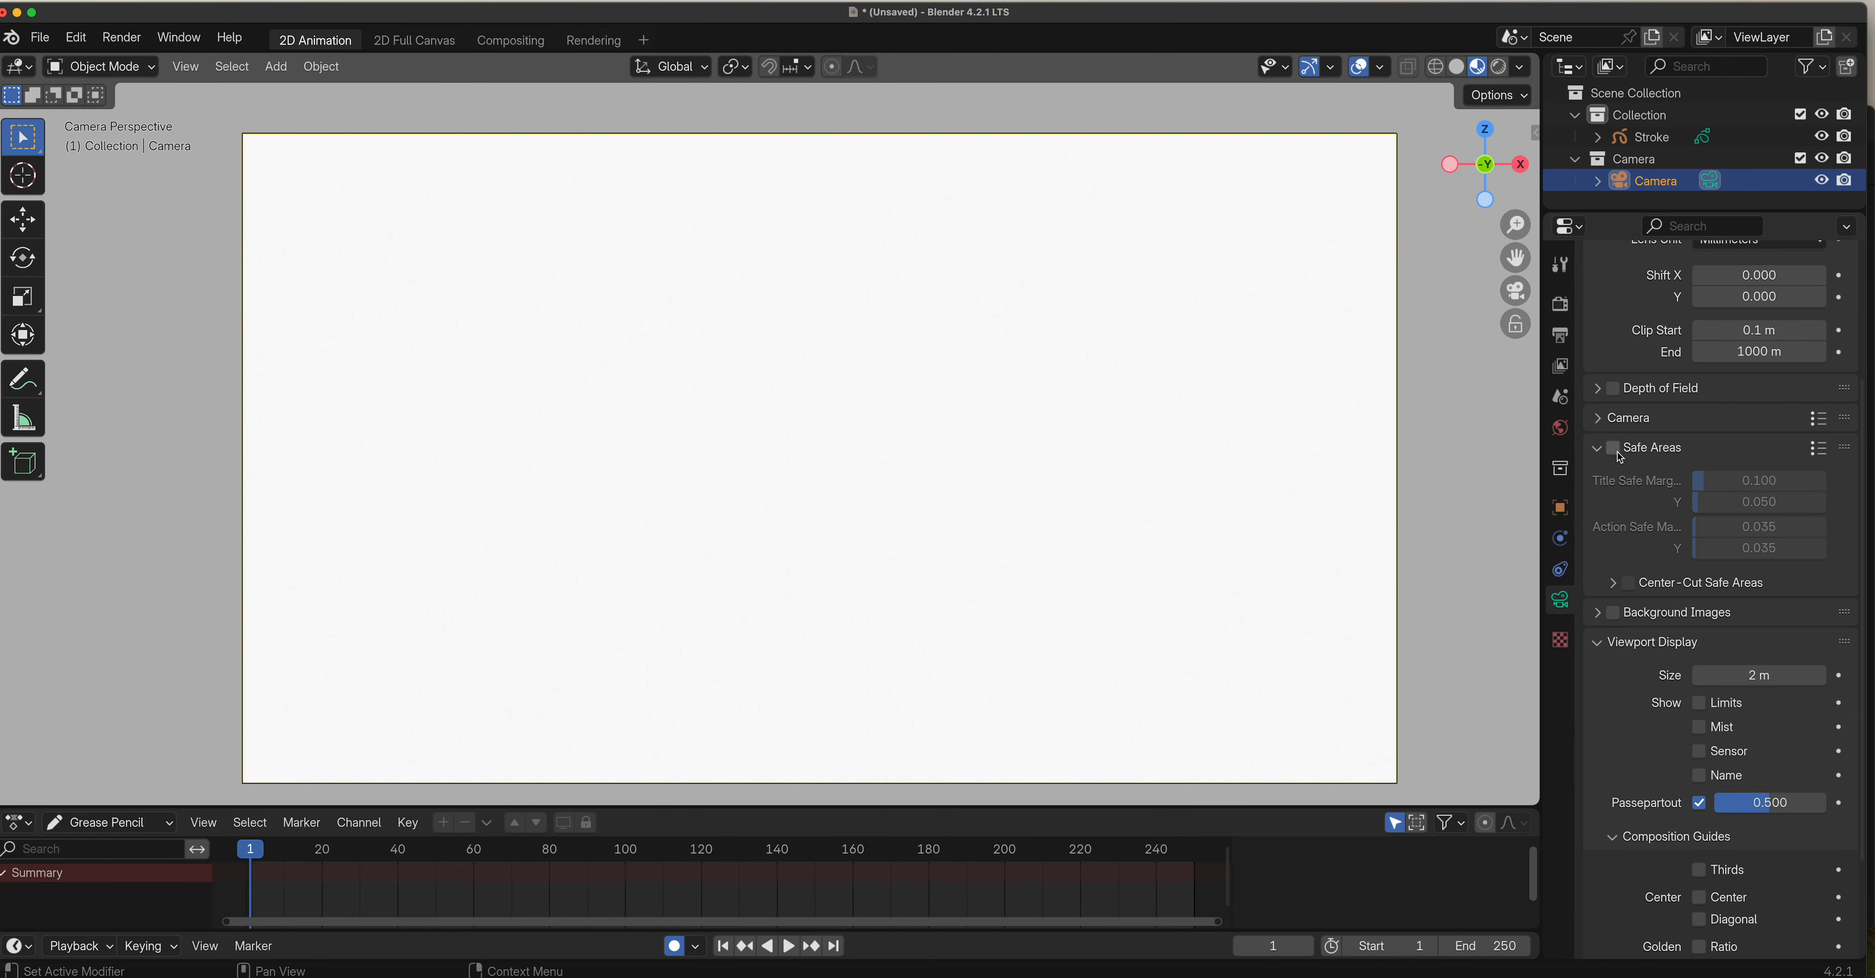
# Turn on the camera's Safe Areas and inspect the guide lines near the frame's upper corner.
pyautogui.click(1616, 451)
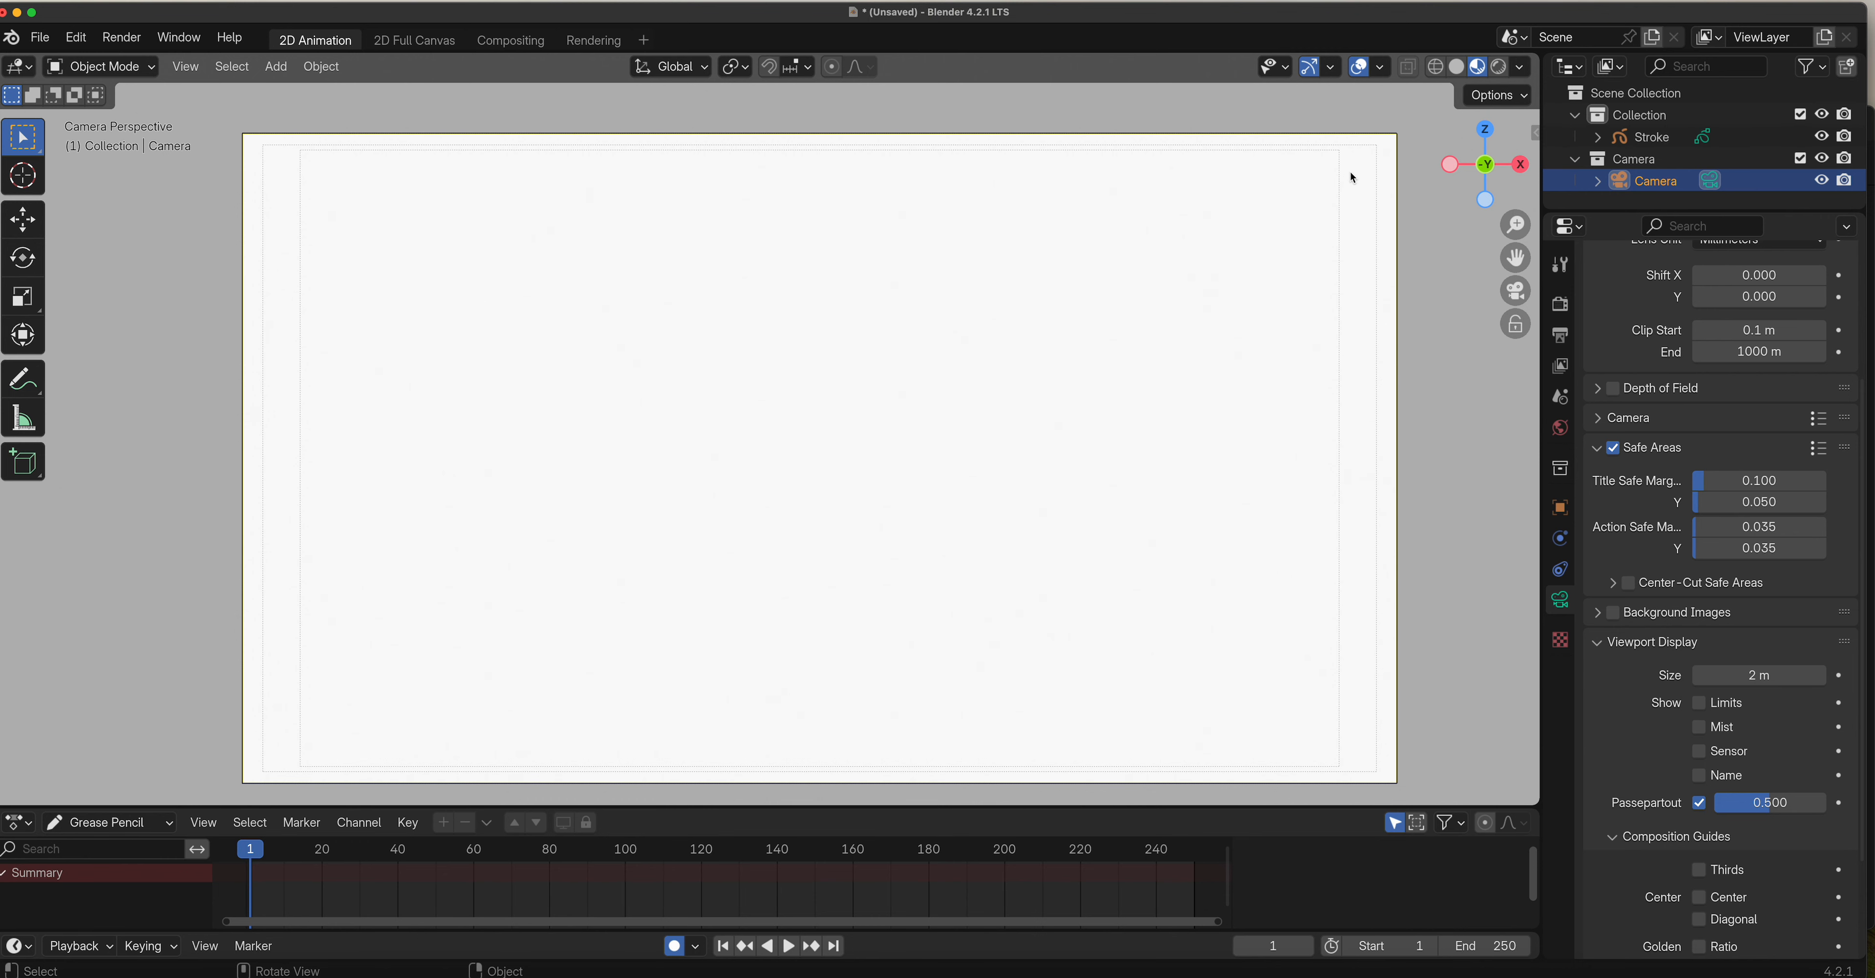
pyautogui.moveTo(1516, 224); pyautogui.dragTo(1334, 376)
pyautogui.moveTo(1516, 257); pyautogui.dragTo(1397, 218)
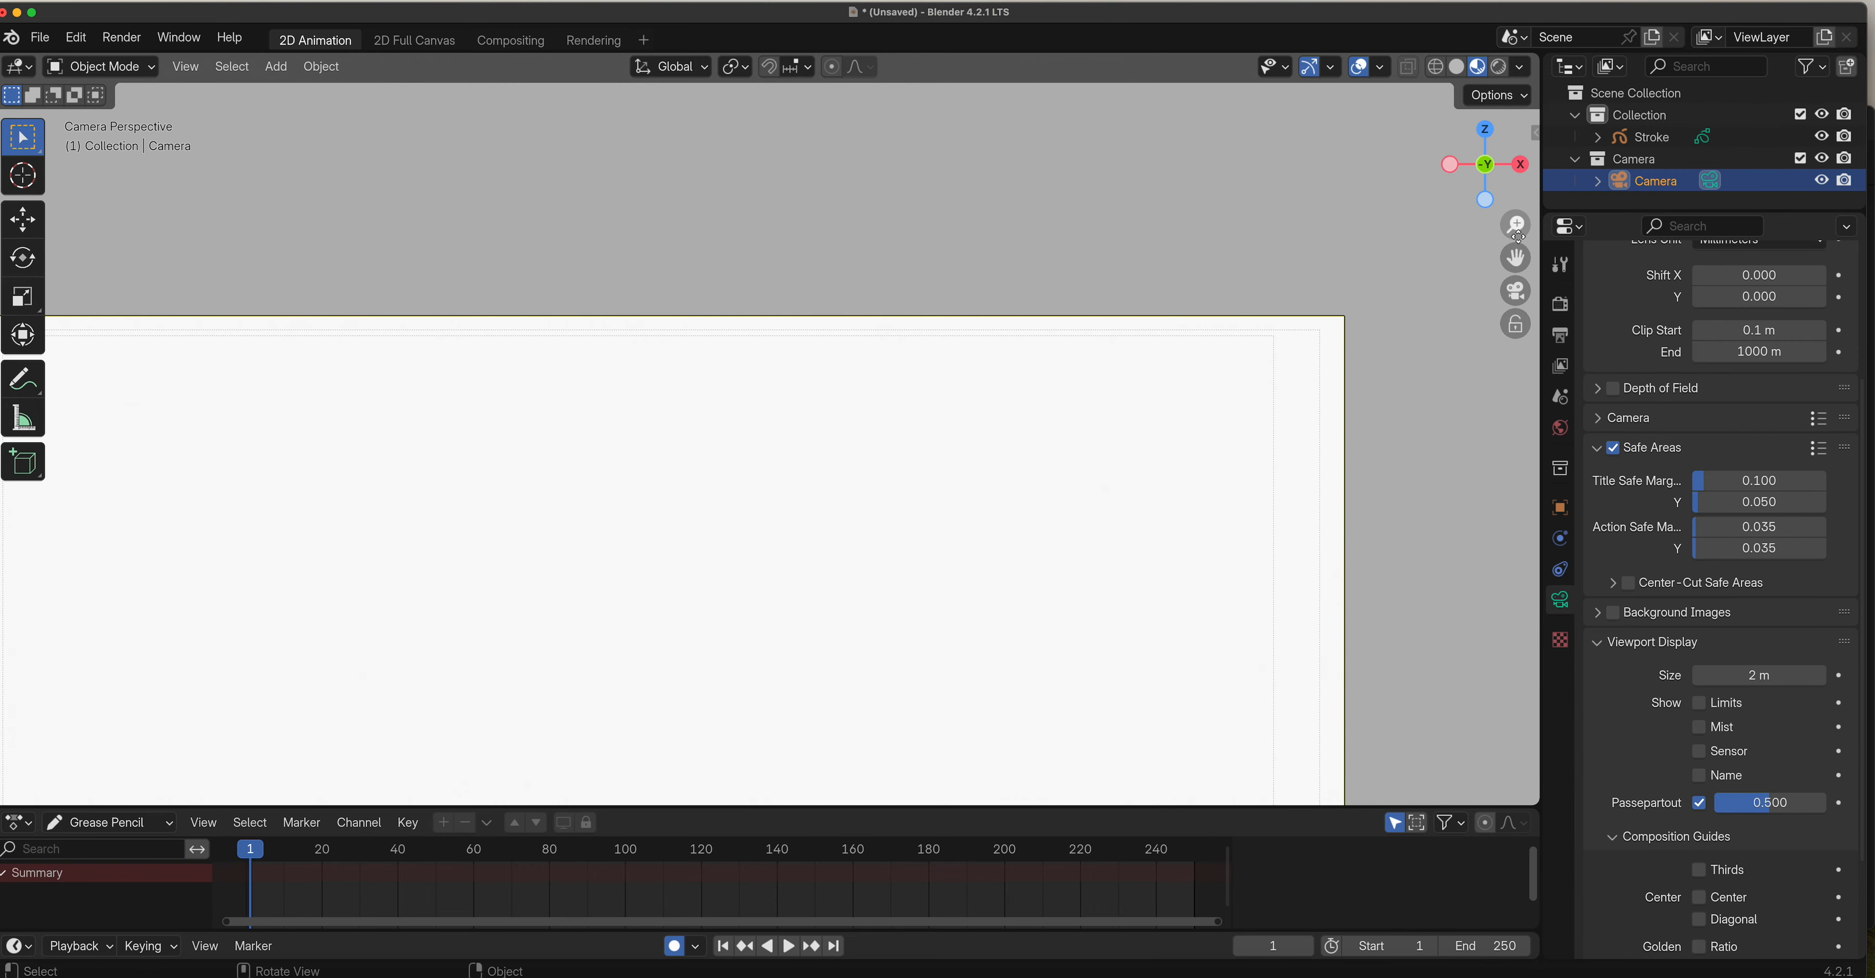
pyautogui.moveTo(1519, 227); pyautogui.dragTo(1508, 294)
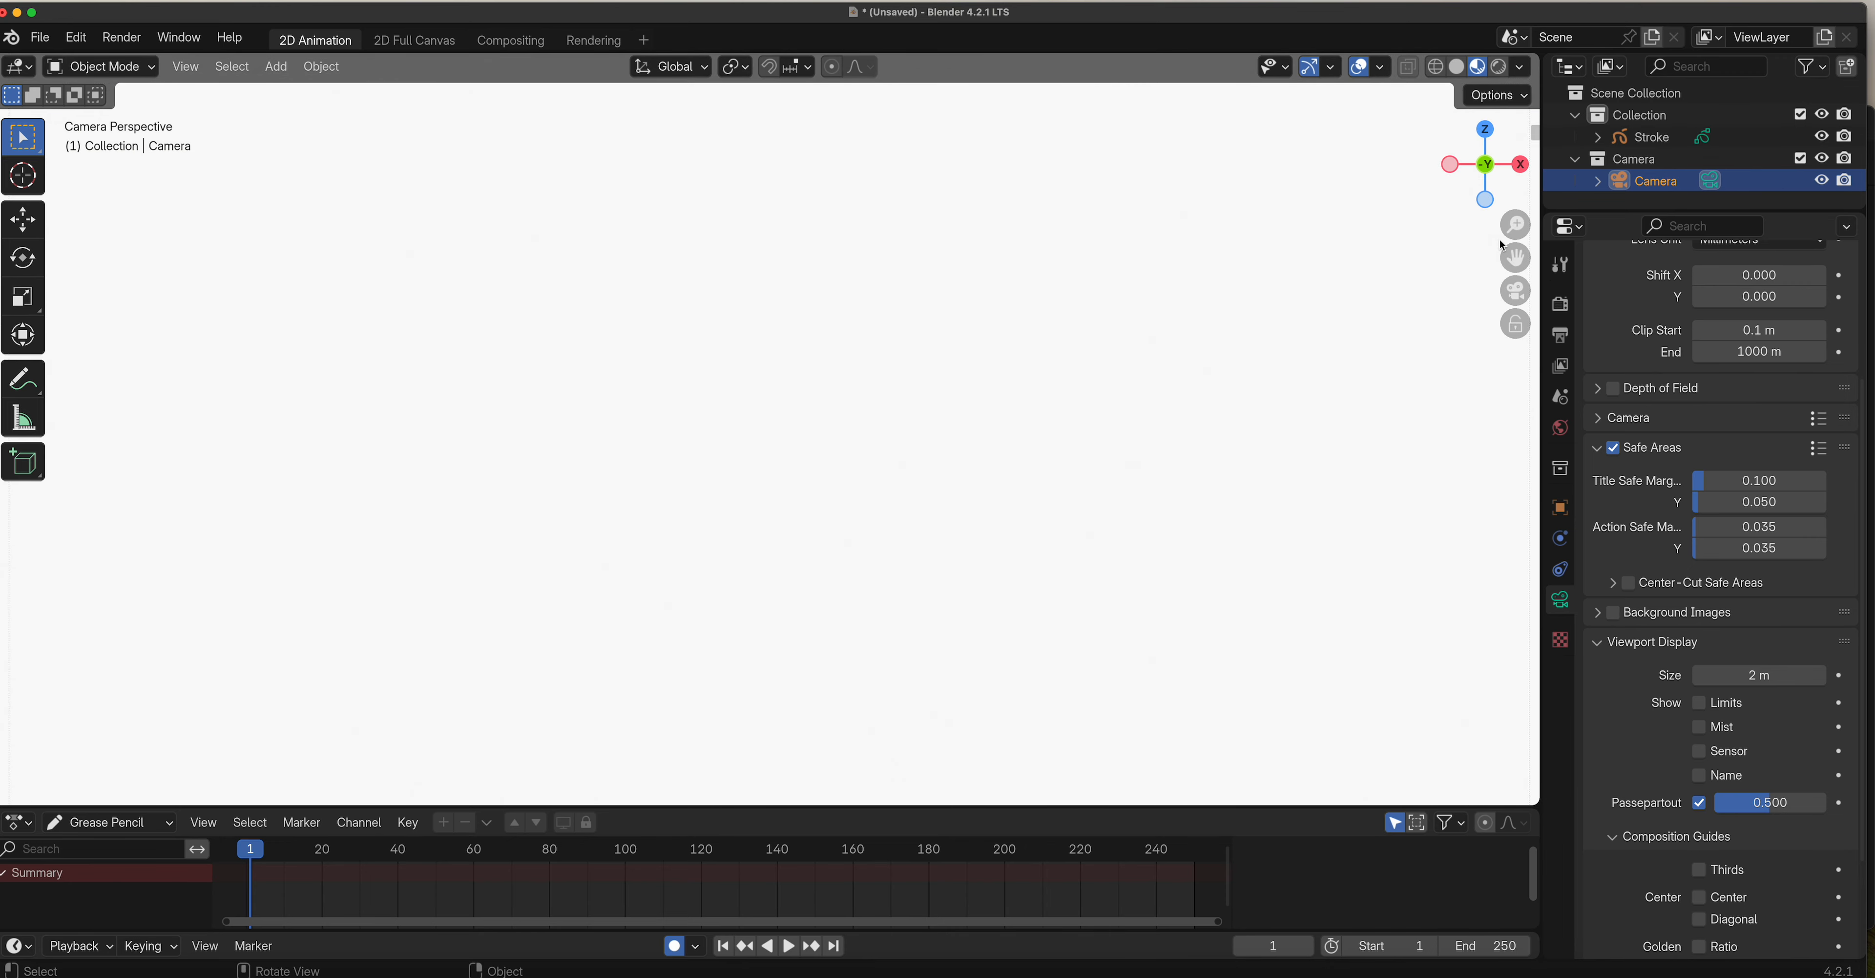
pyautogui.moveTo(1516, 226)
pyautogui.mouseDown()
pyautogui.moveTo(1515, 262)
pyautogui.moveTo(1521, 226)
pyautogui.mouseUp()
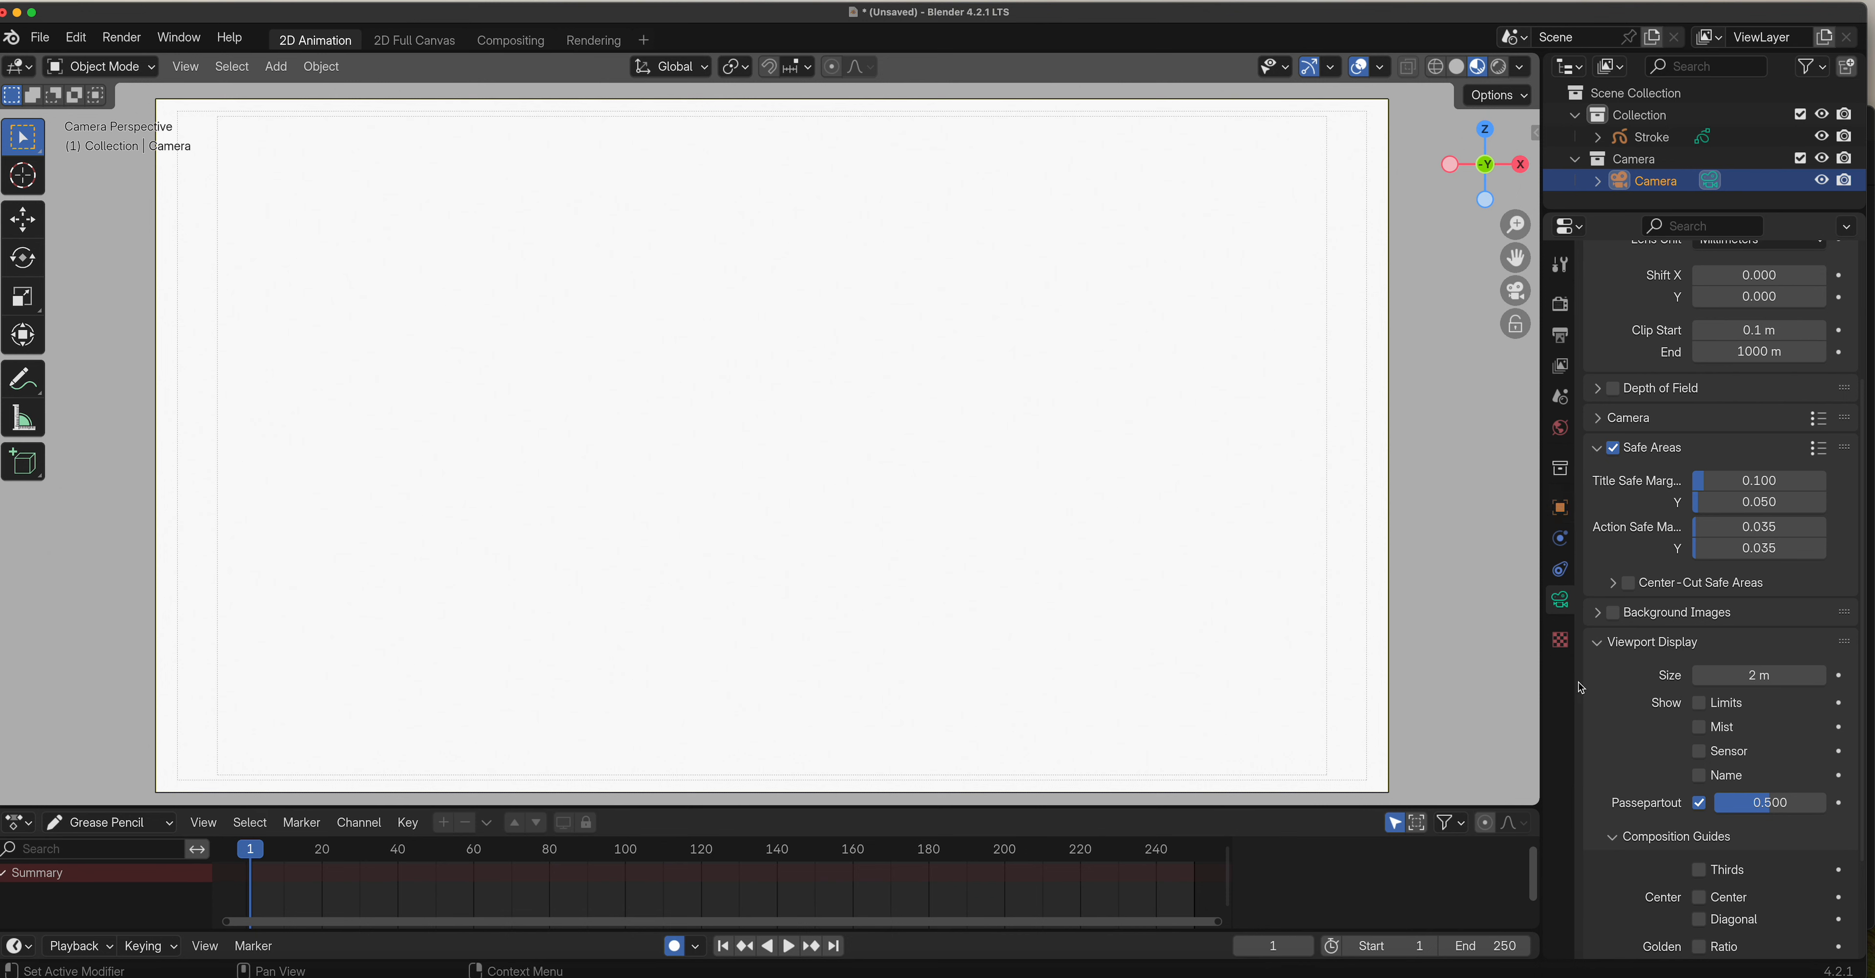
pyautogui.scroll(-2, 1634, 690)
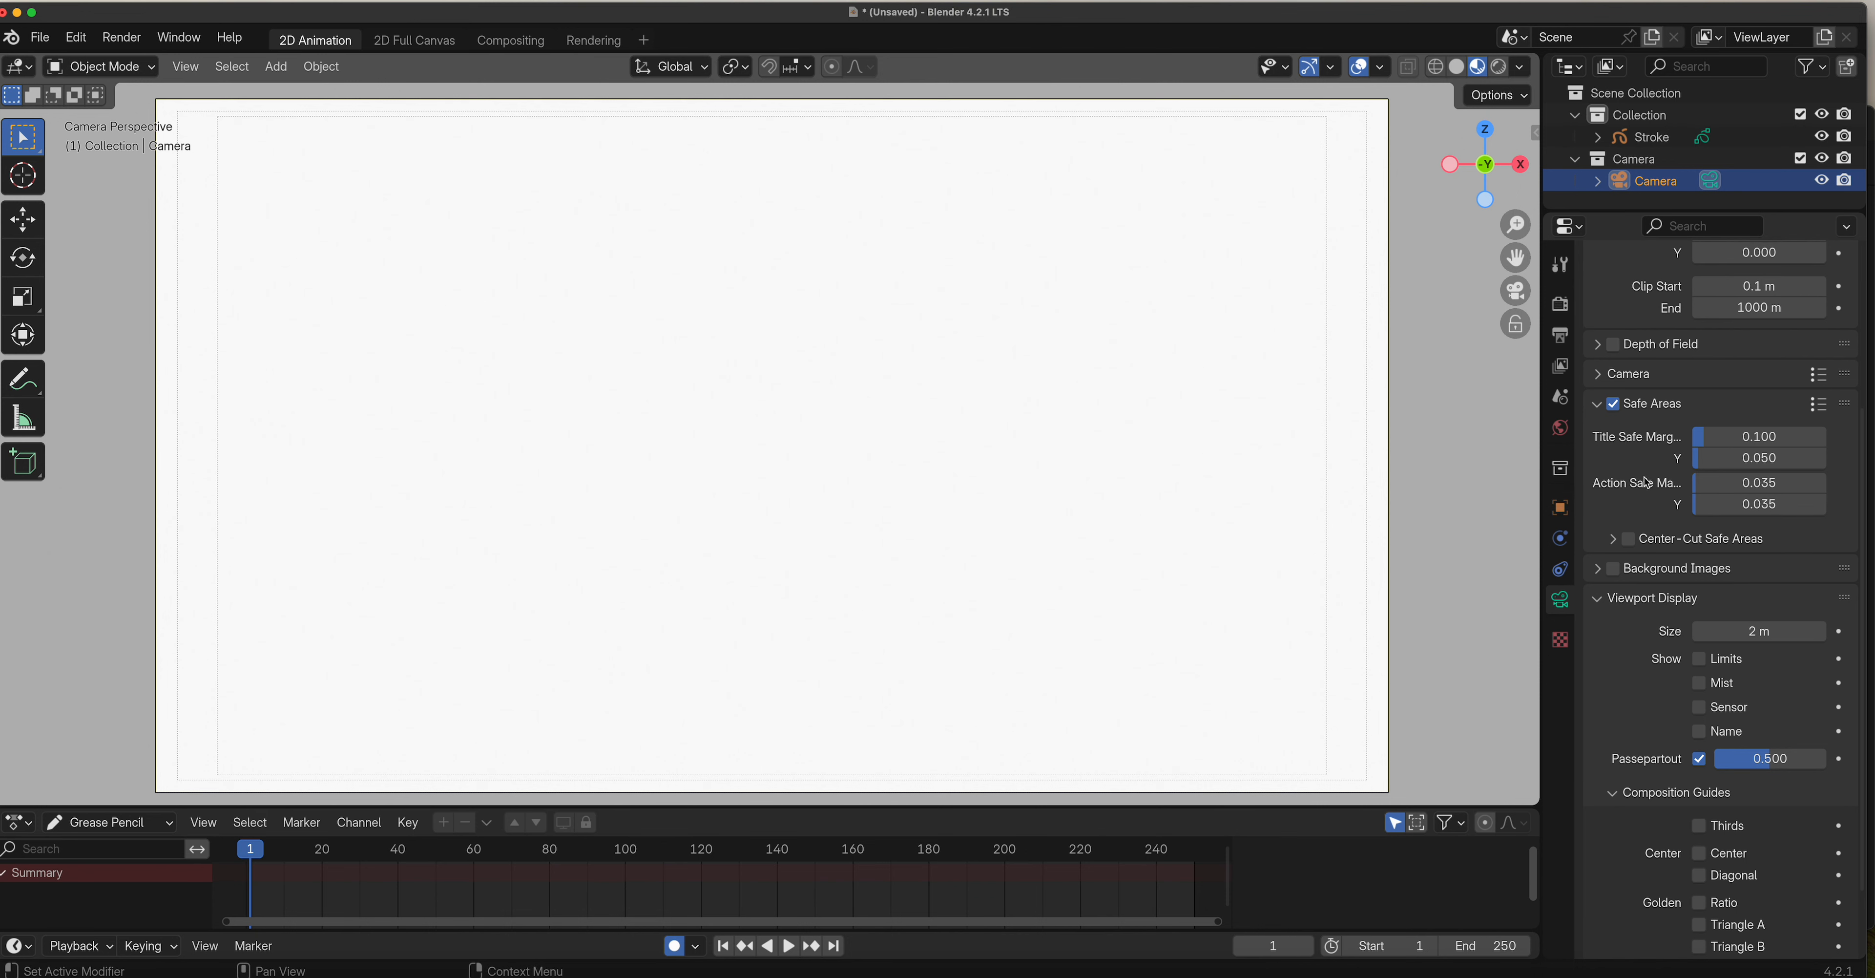
pyautogui.moveTo(1704, 483)
pyautogui.mouseDown()
pyautogui.moveTo(1803, 483)
pyautogui.moveTo(1699, 483)
pyautogui.mouseUp()
# Select the Stroke object, put it in Draw Mode and choose the Ink Pen brush.
pyautogui.click(139, 68)
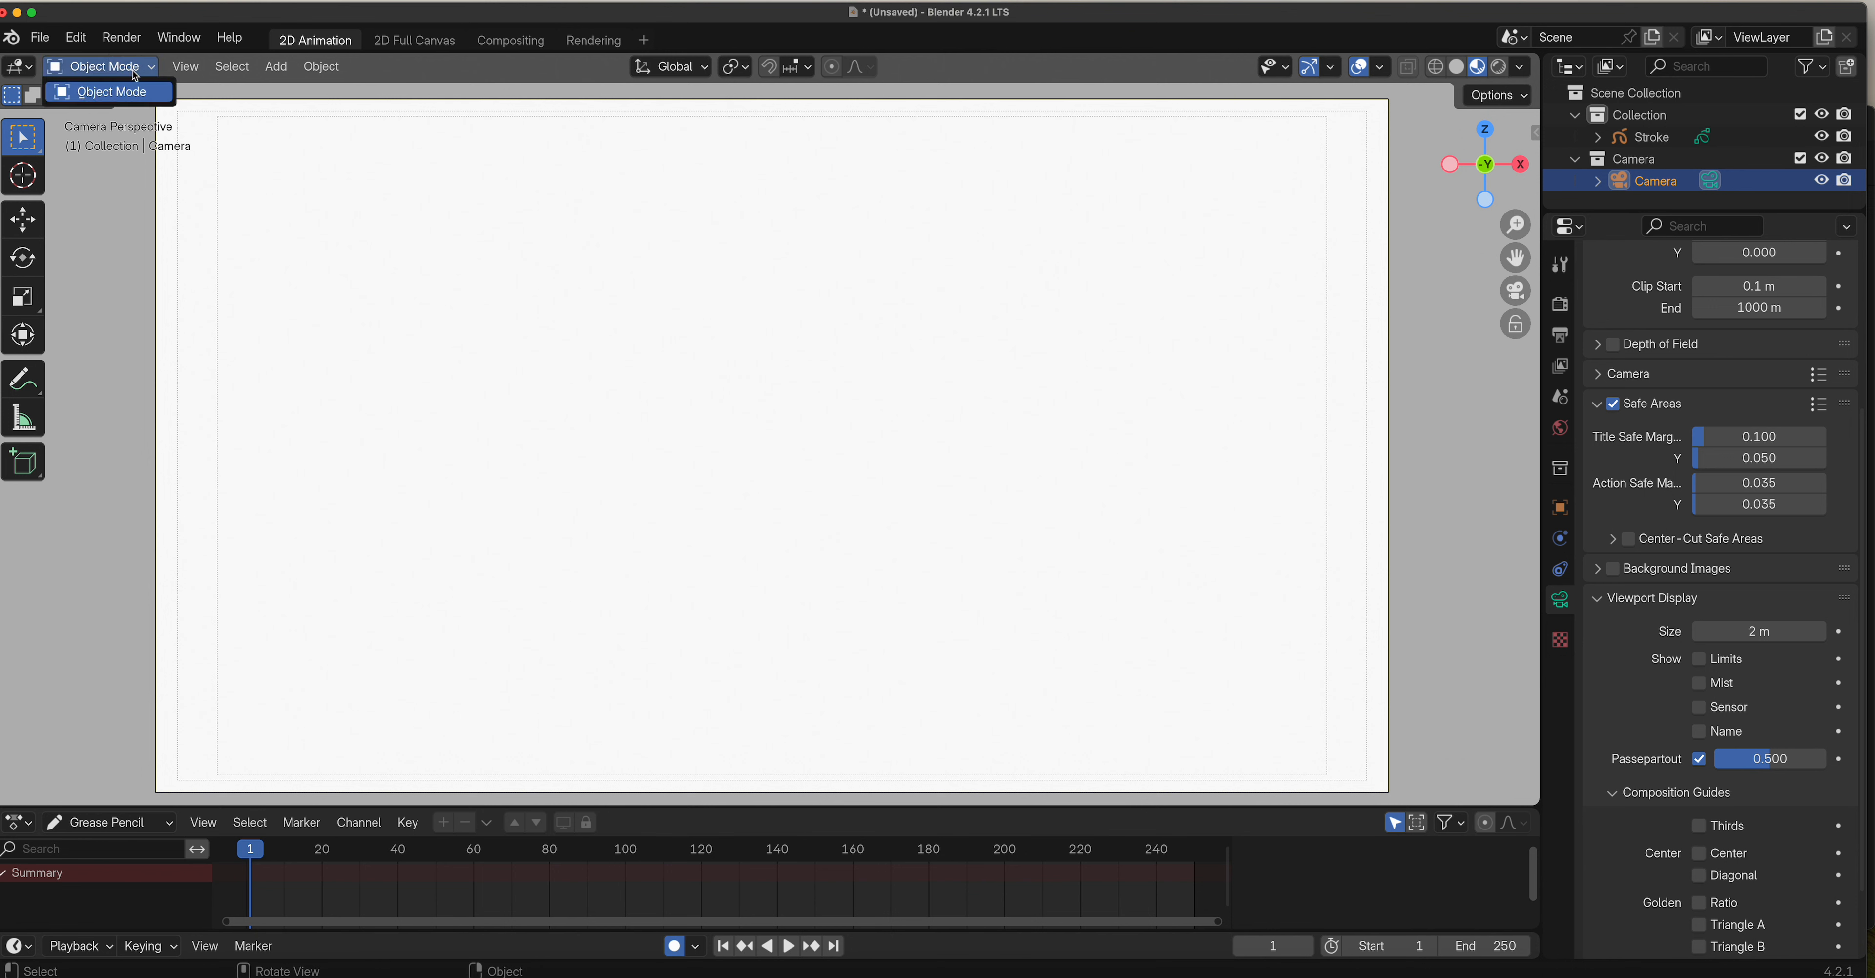
pyautogui.click(1667, 138)
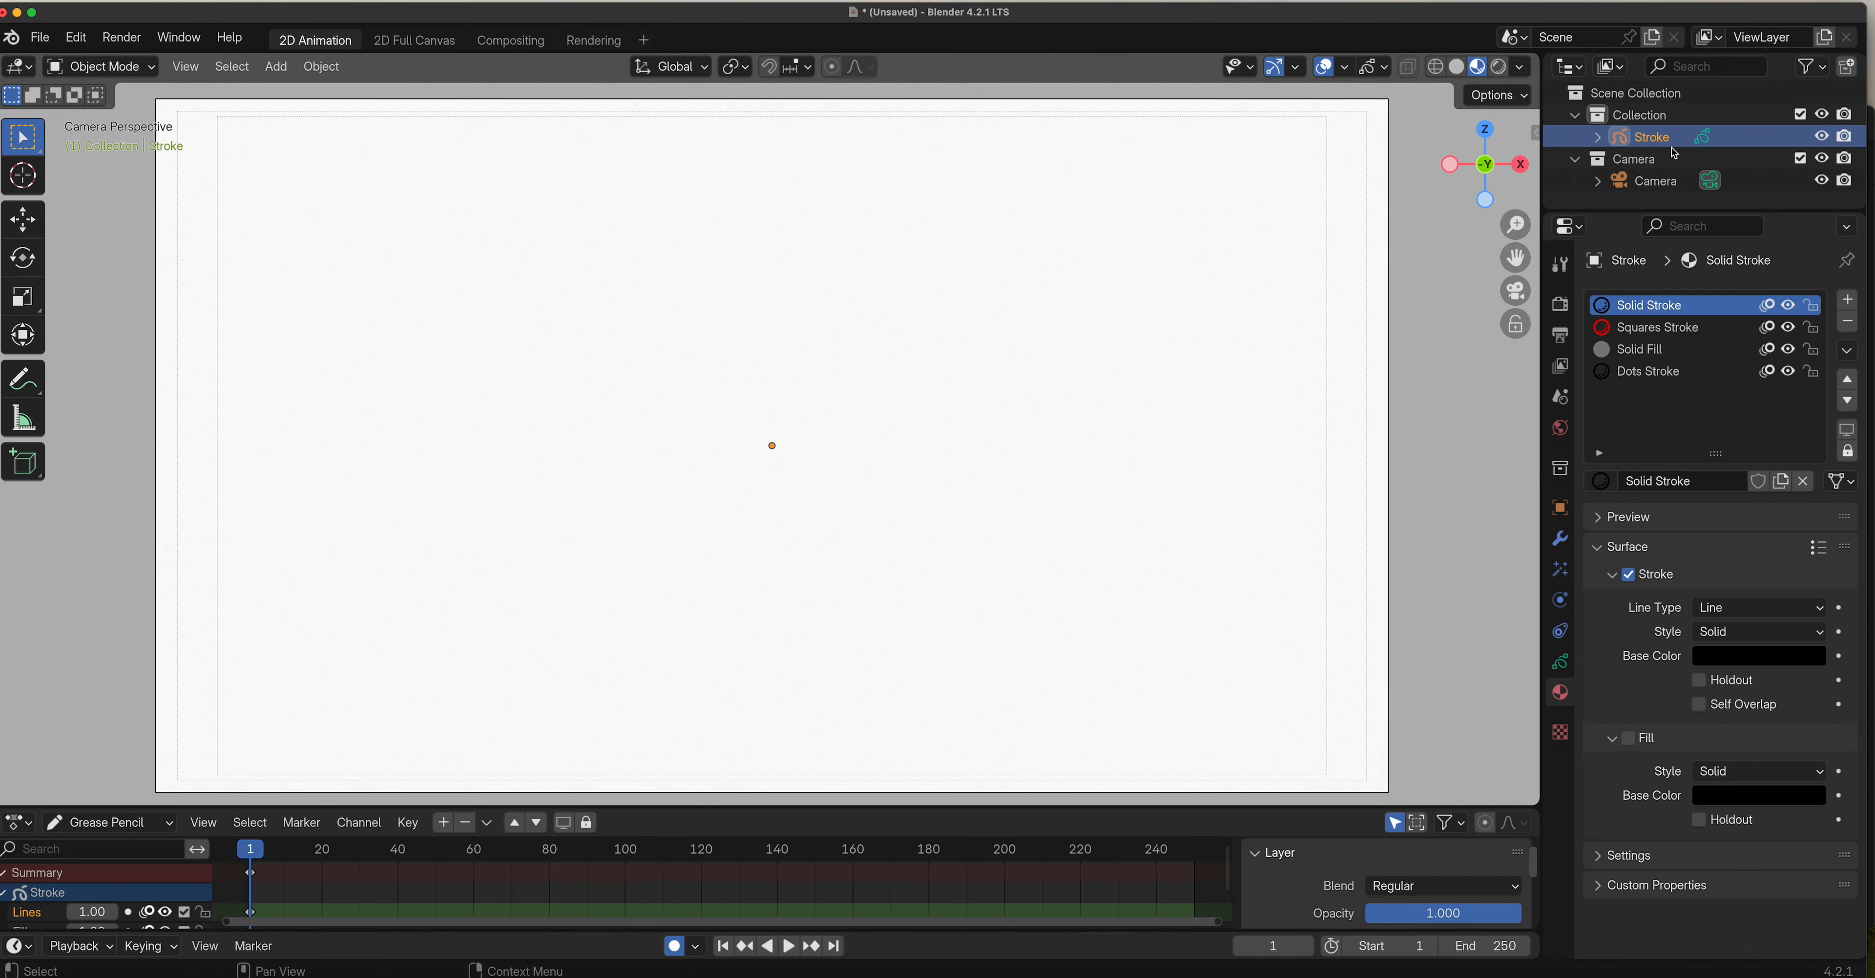
pyautogui.click(110, 67)
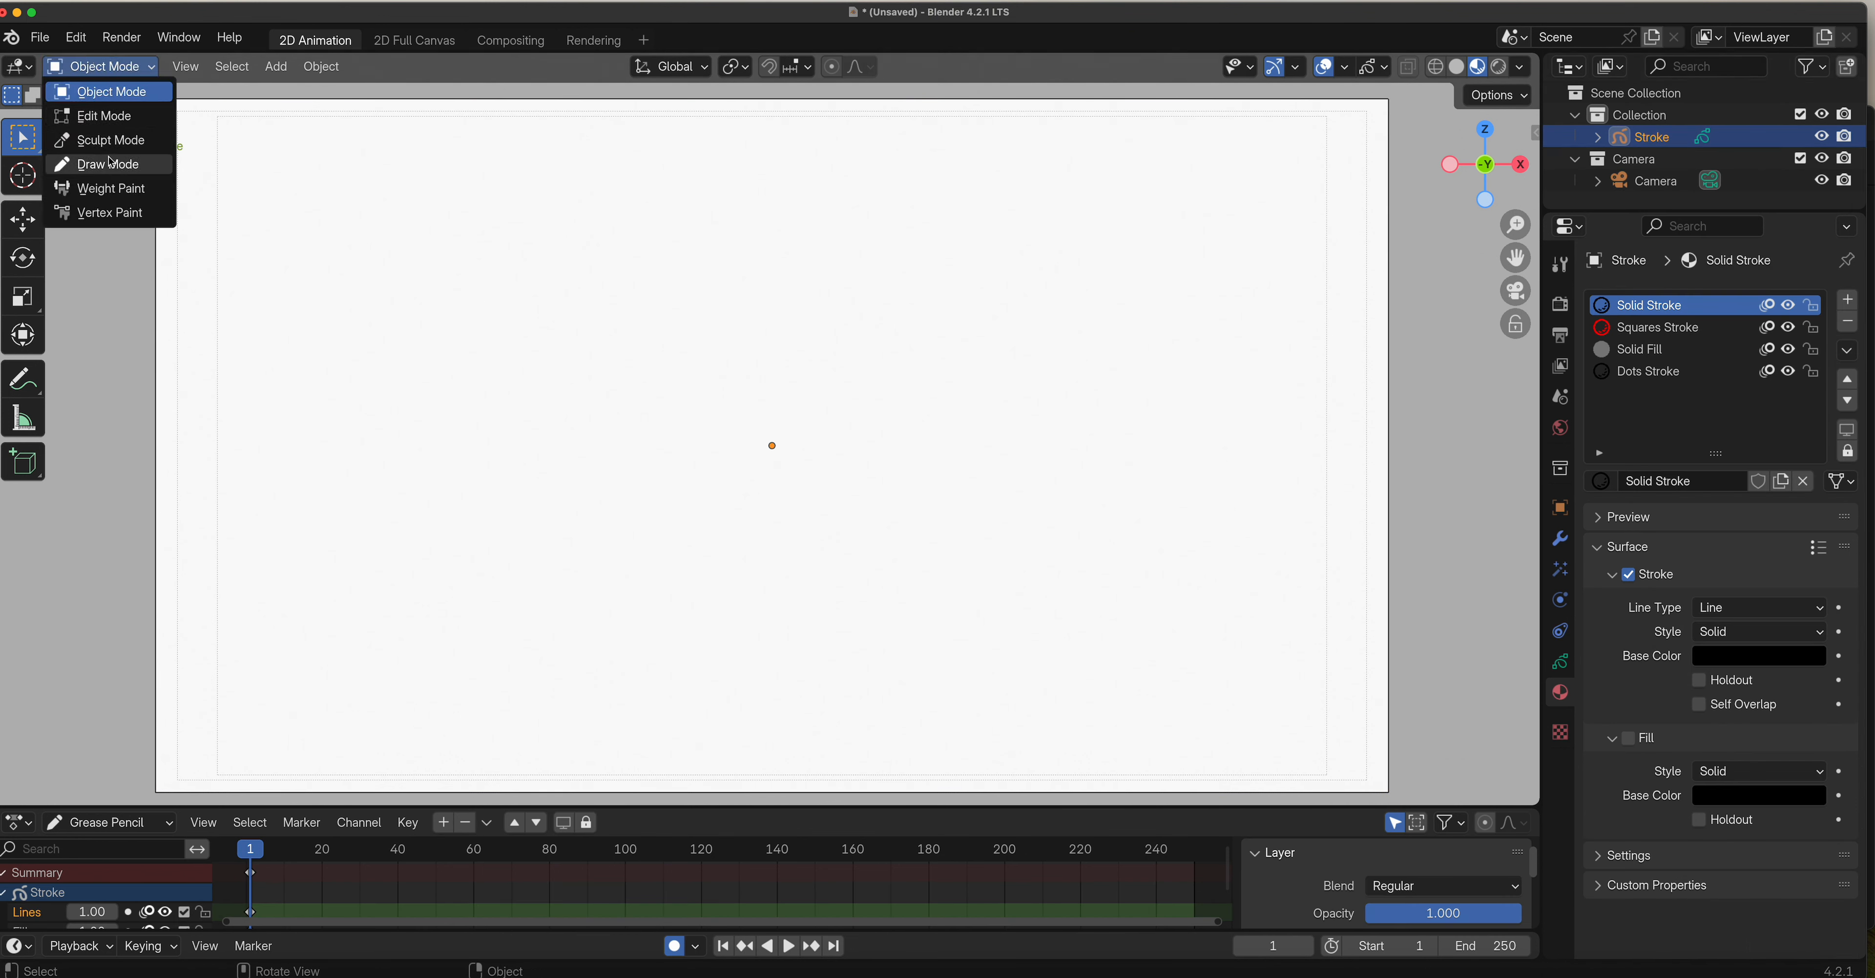
pyautogui.click(111, 164)
pyautogui.click(73, 95)
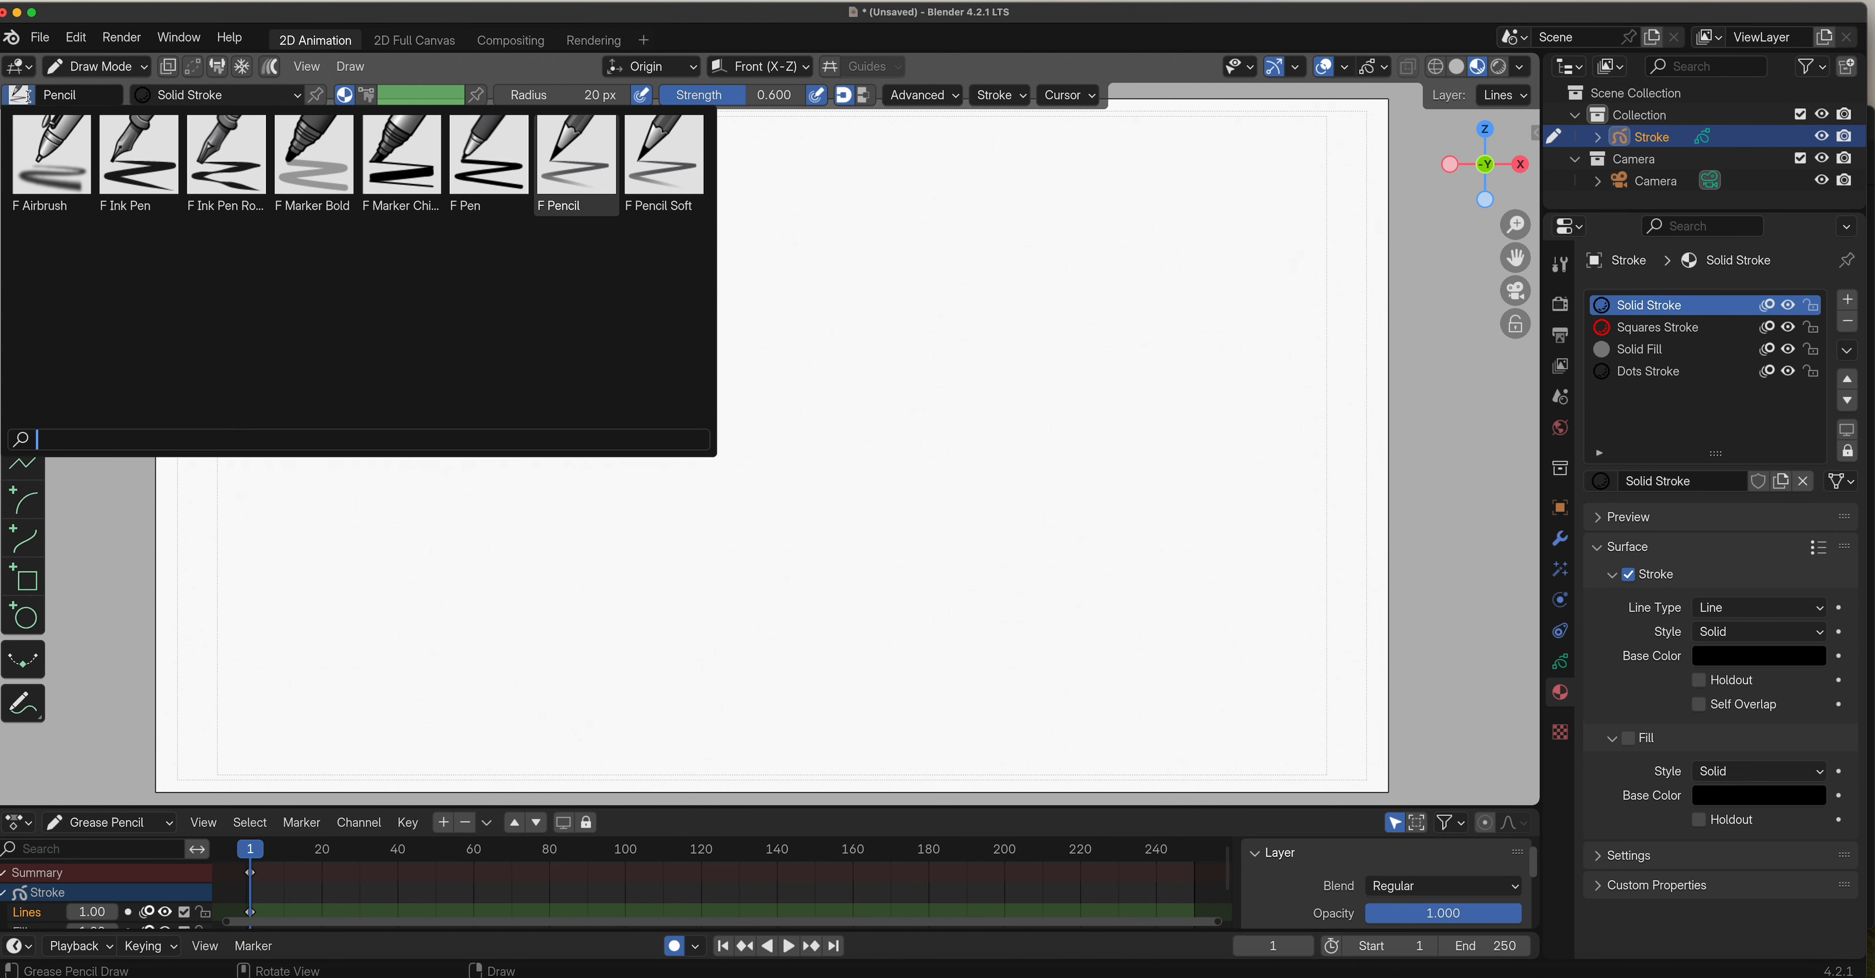
pyautogui.click(125, 159)
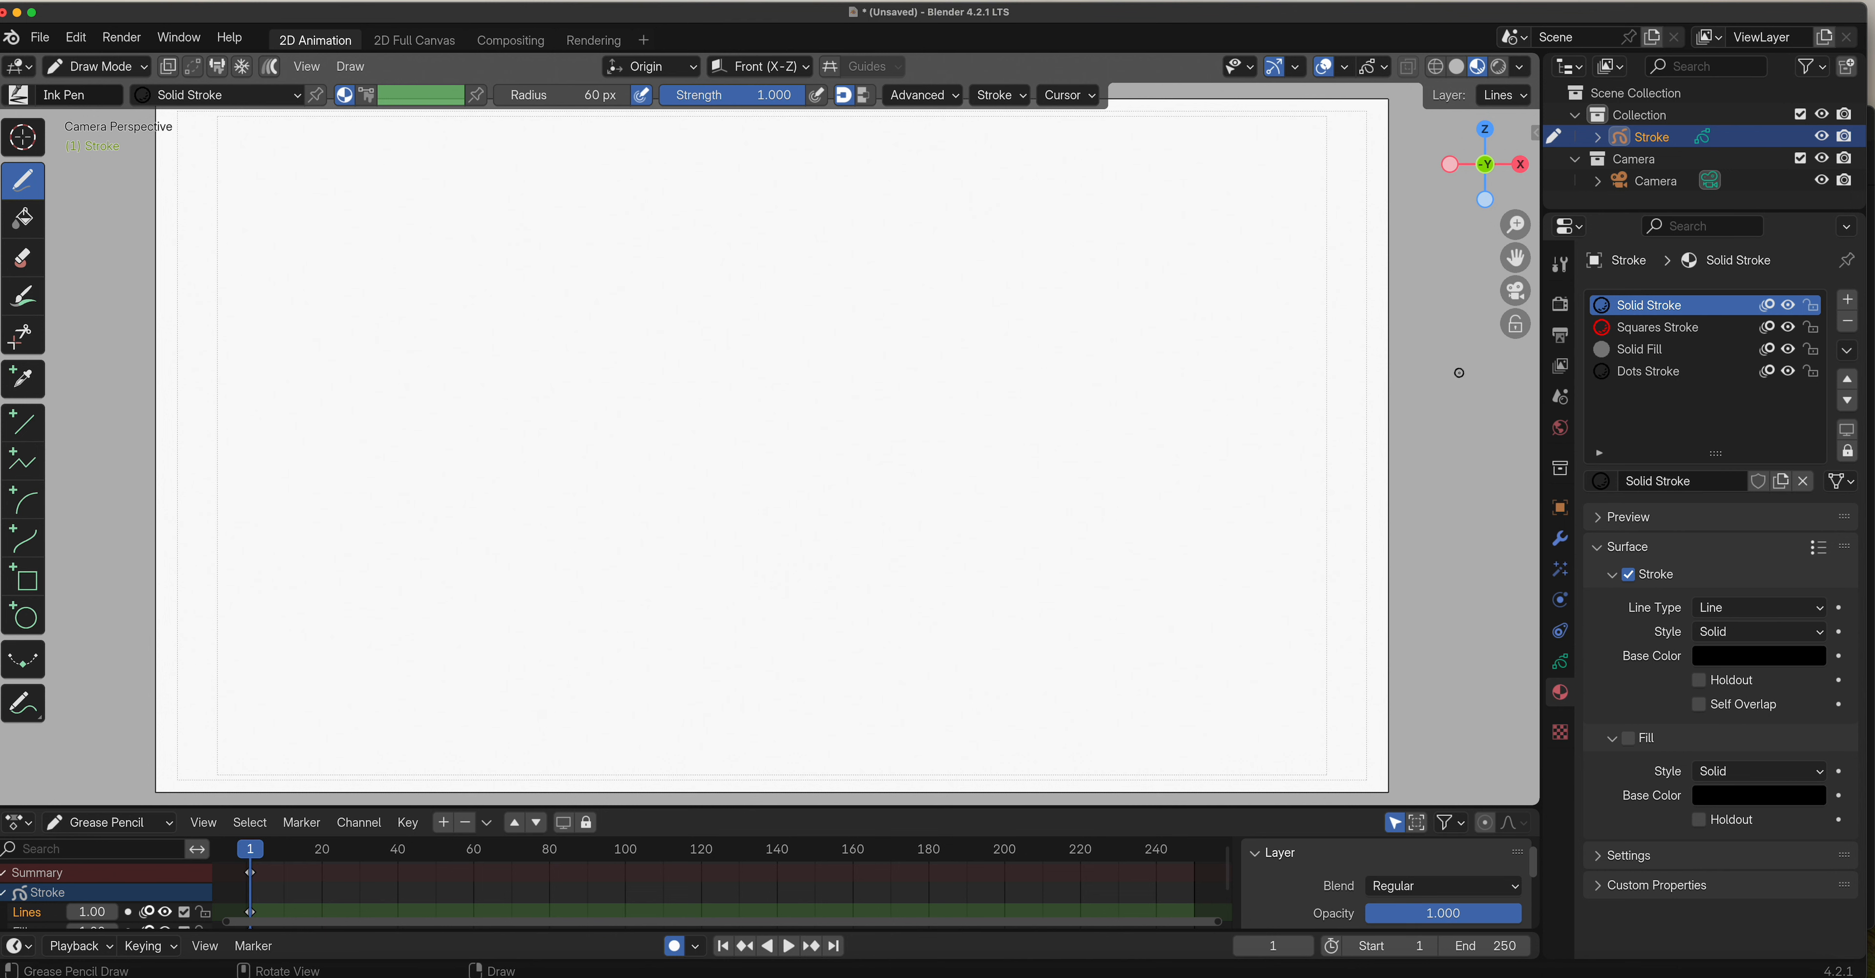
# Draw a rough circle across the camera frame's right edge and move it slightly inward along X in Edit Mode.
pyautogui.moveTo(1457, 372)
pyautogui.mouseDown()
pyautogui.moveTo(1404, 367)
pyautogui.moveTo(1379, 447)
pyautogui.moveTo(1457, 473)
pyautogui.moveTo(1495, 401)
pyautogui.moveTo(1466, 362)
pyautogui.moveTo(1400, 376)
pyautogui.mouseUp()
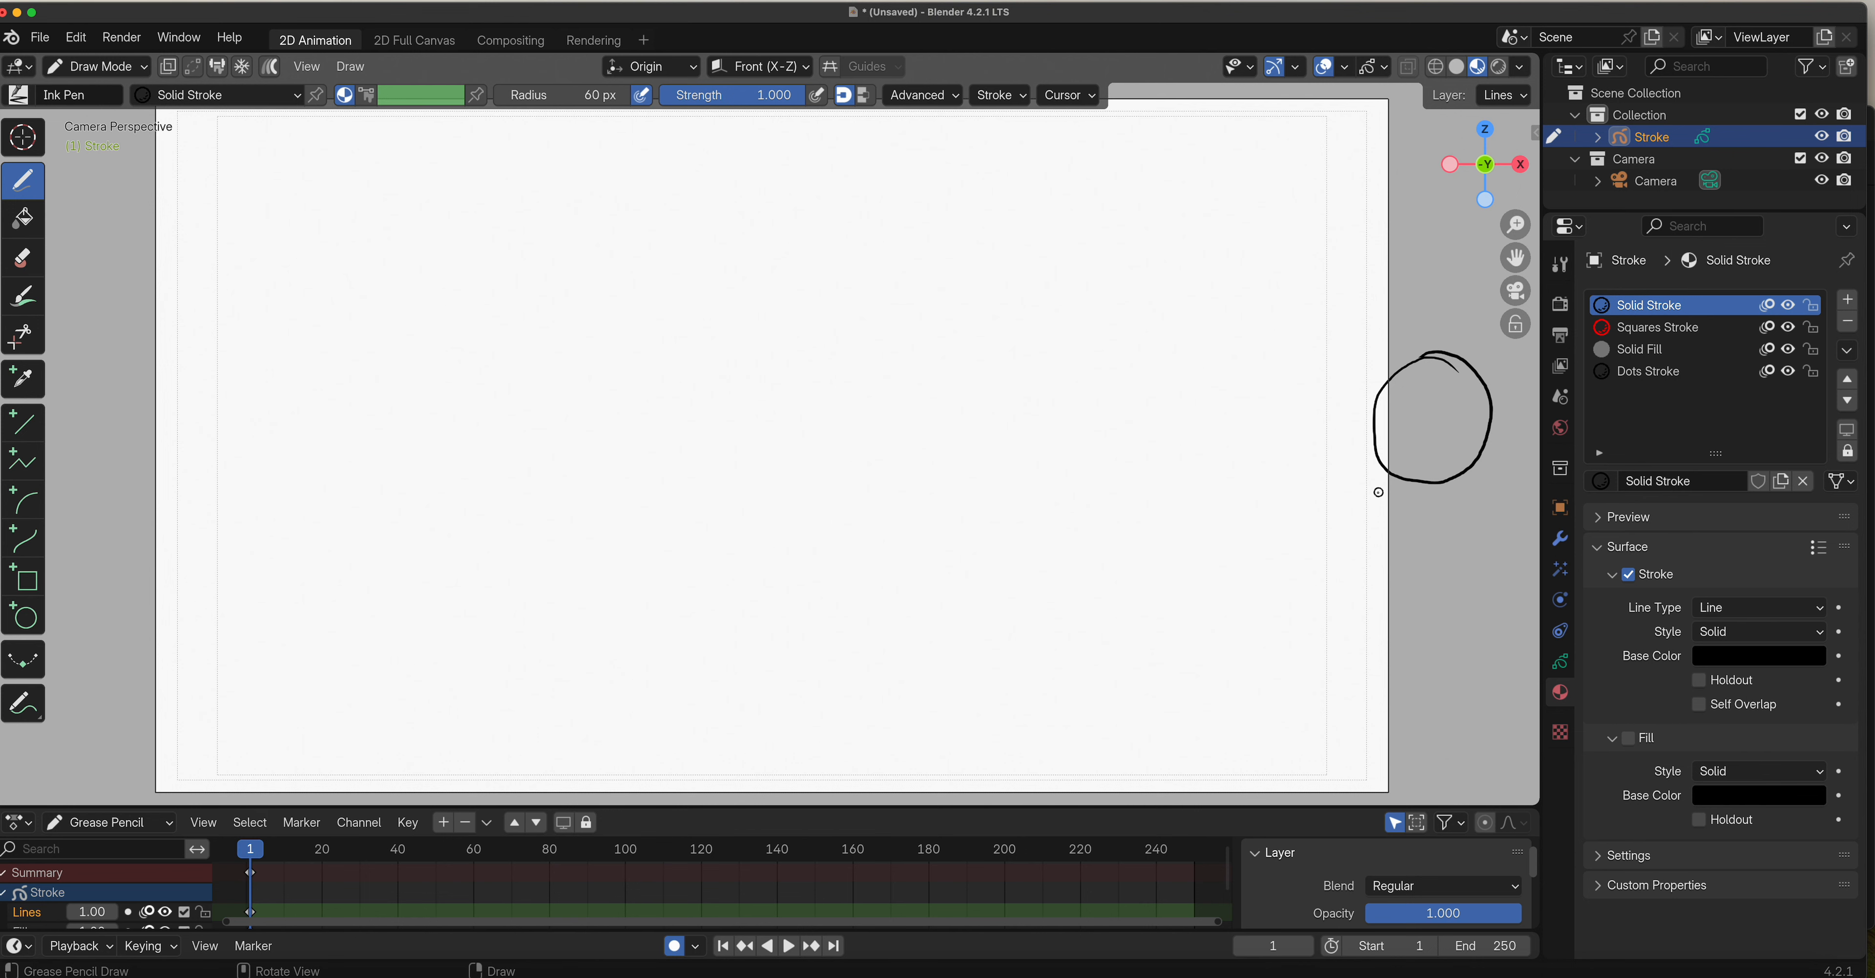
pyautogui.click(138, 69)
pyautogui.click(142, 116)
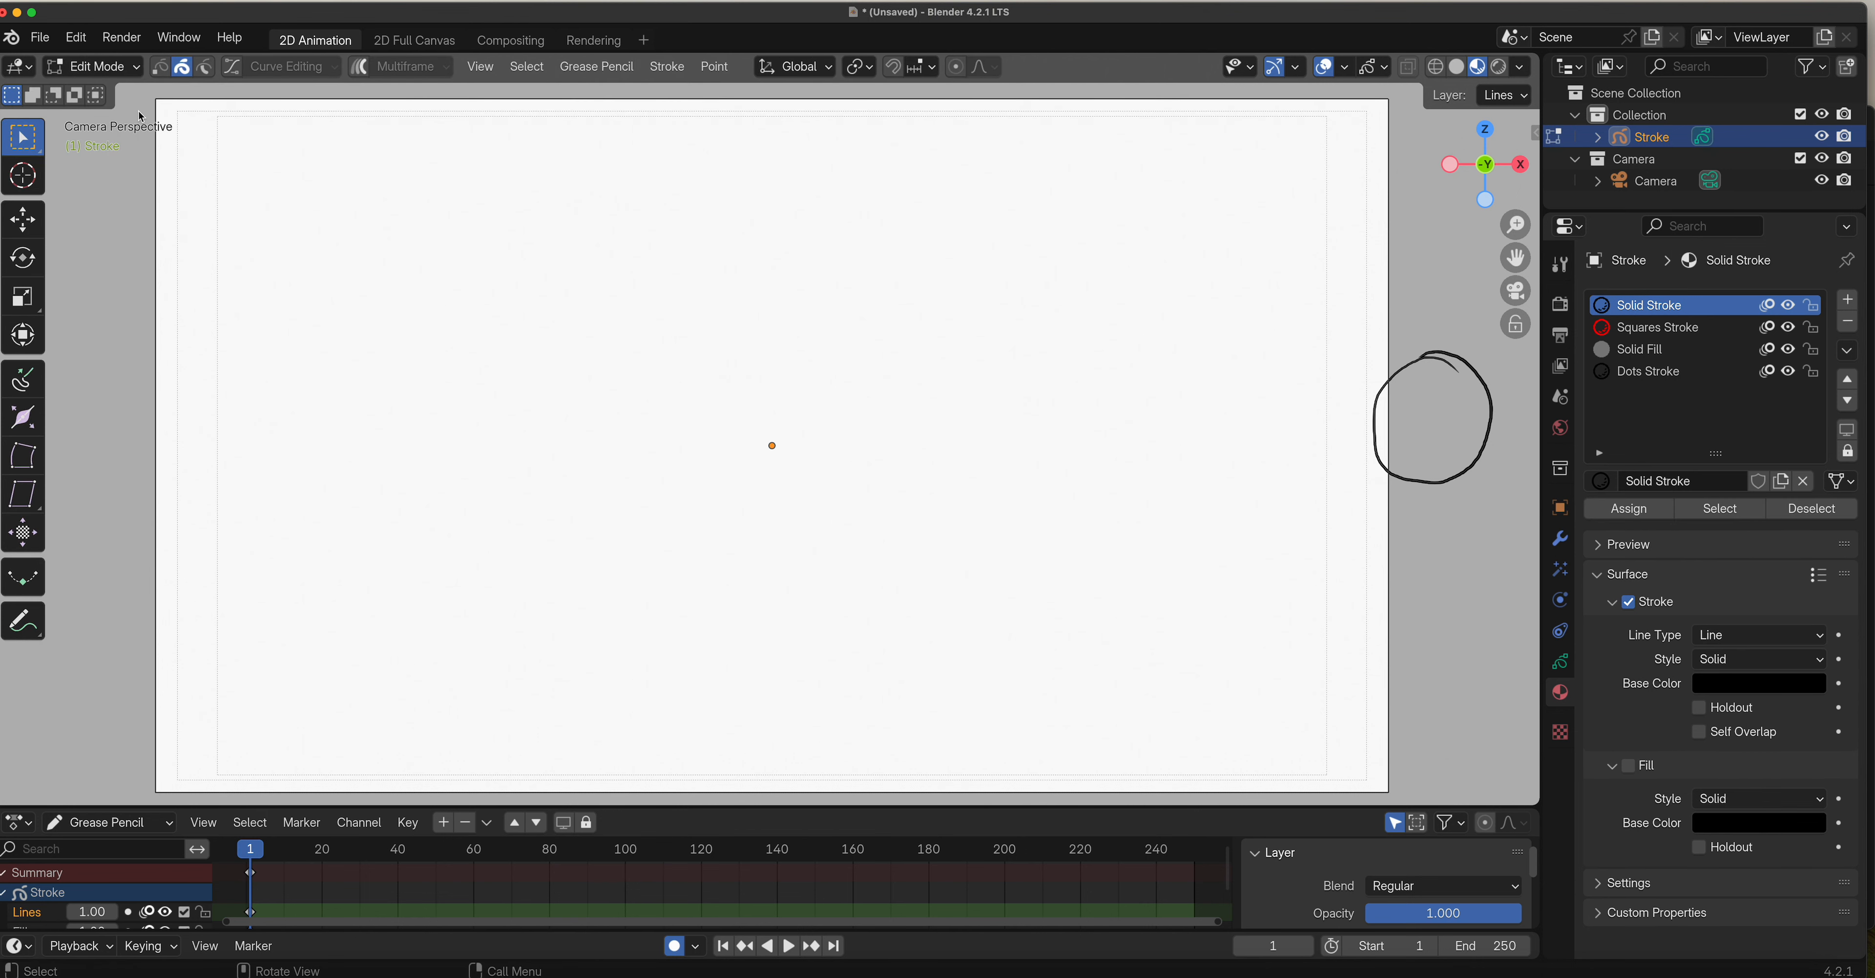
pyautogui.click(22, 218)
pyautogui.moveTo(1513, 419); pyautogui.dragTo(1489, 419)
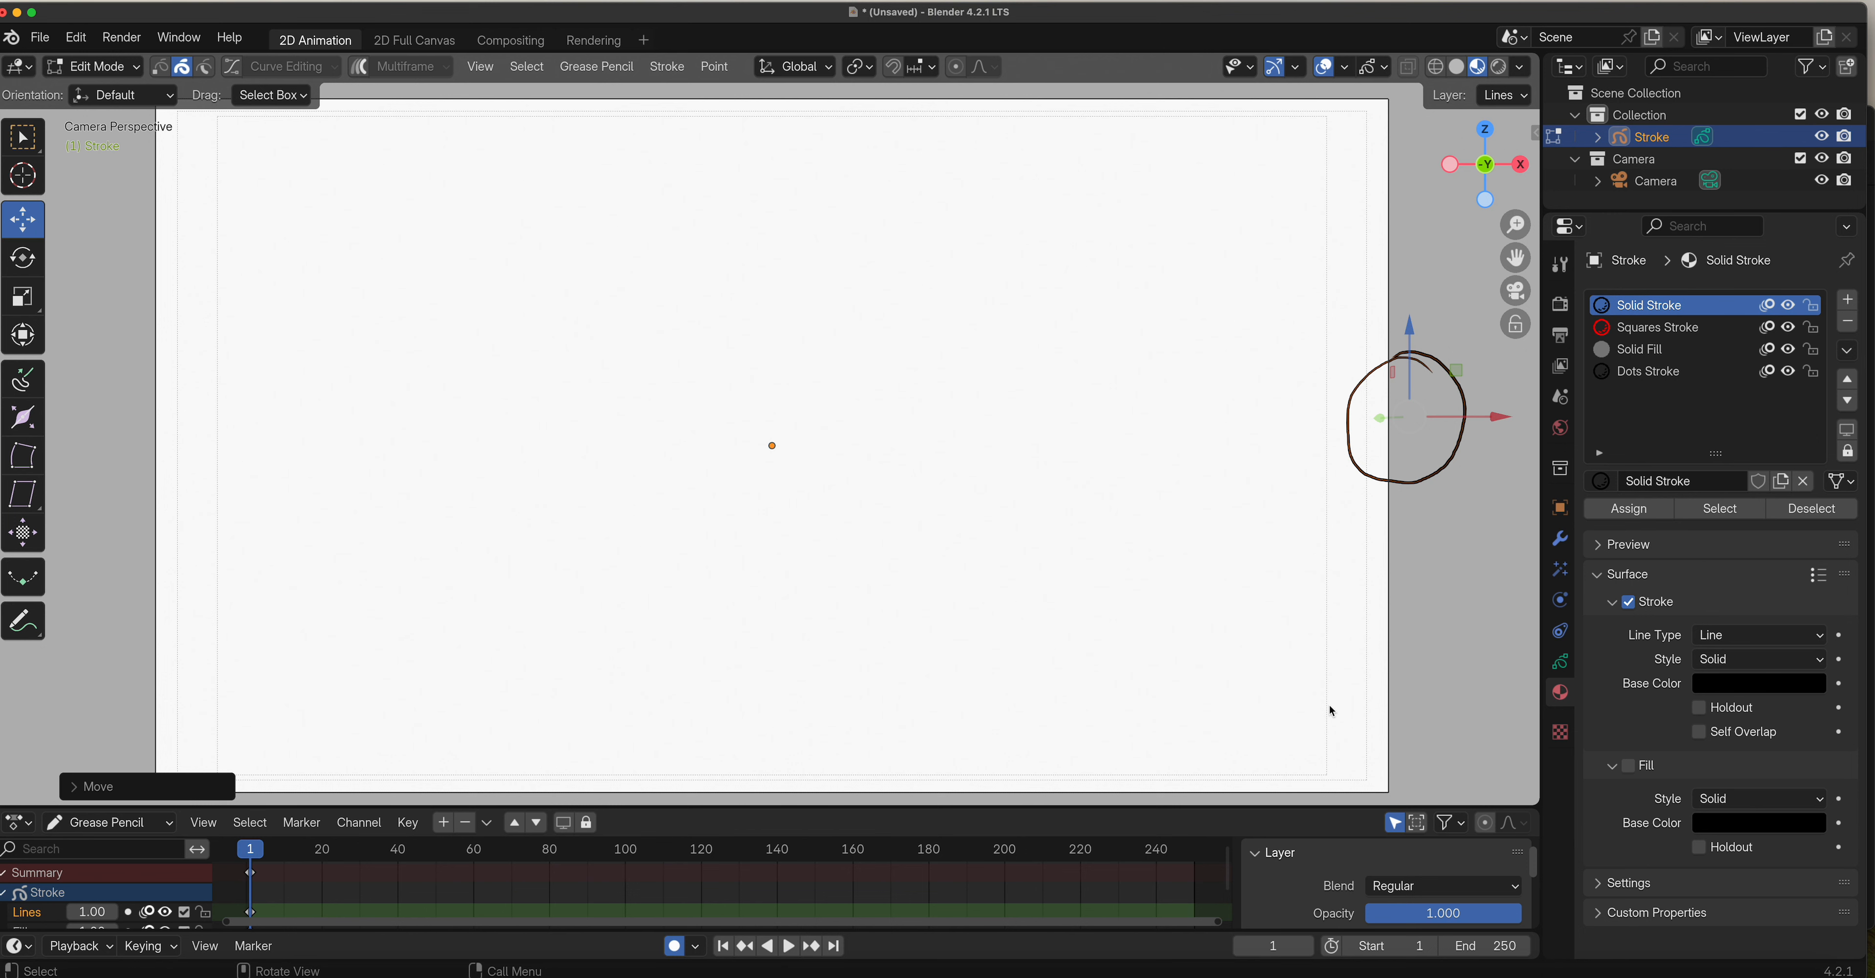
# In Draw Mode, handwrite "TITLE SAFE" with an arrow pointing to the inner safe-area line above the circle.
pyautogui.click(95, 67)
pyautogui.click(123, 163)
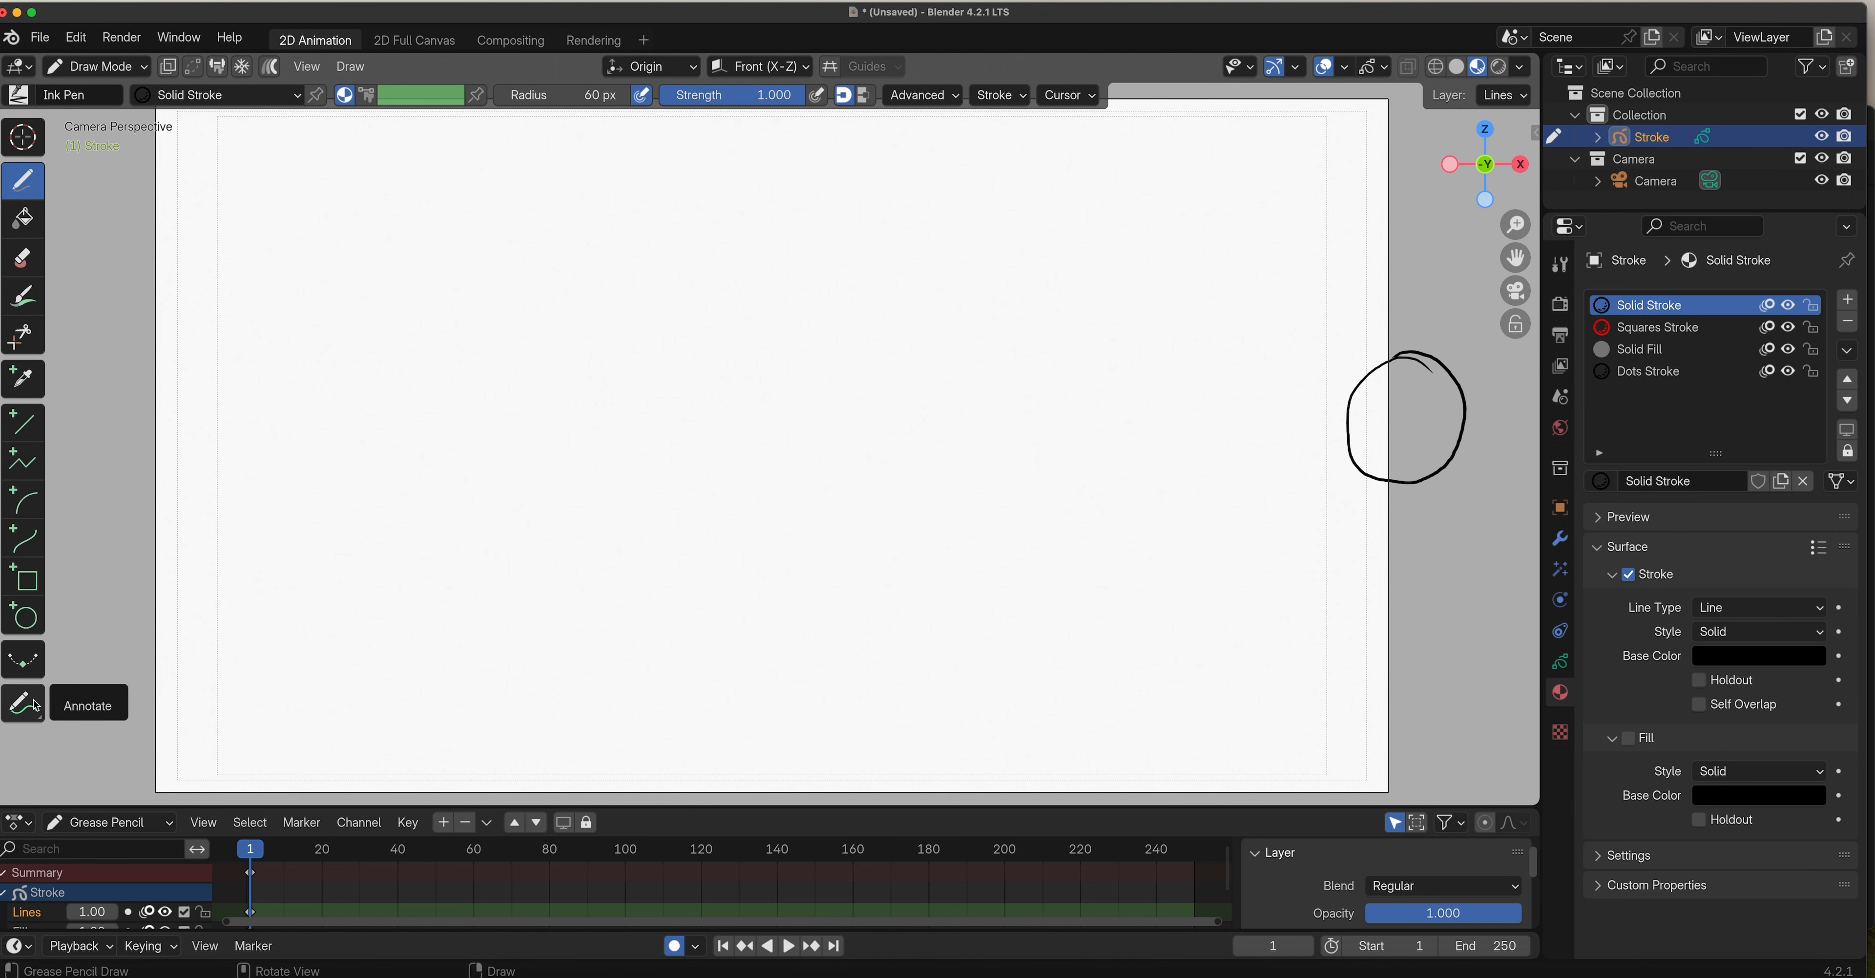
pyautogui.moveTo(1256, 293)
pyautogui.mouseDown()
pyautogui.moveTo(1312, 277)
pyautogui.moveTo(1316, 297)
pyautogui.mouseUp()
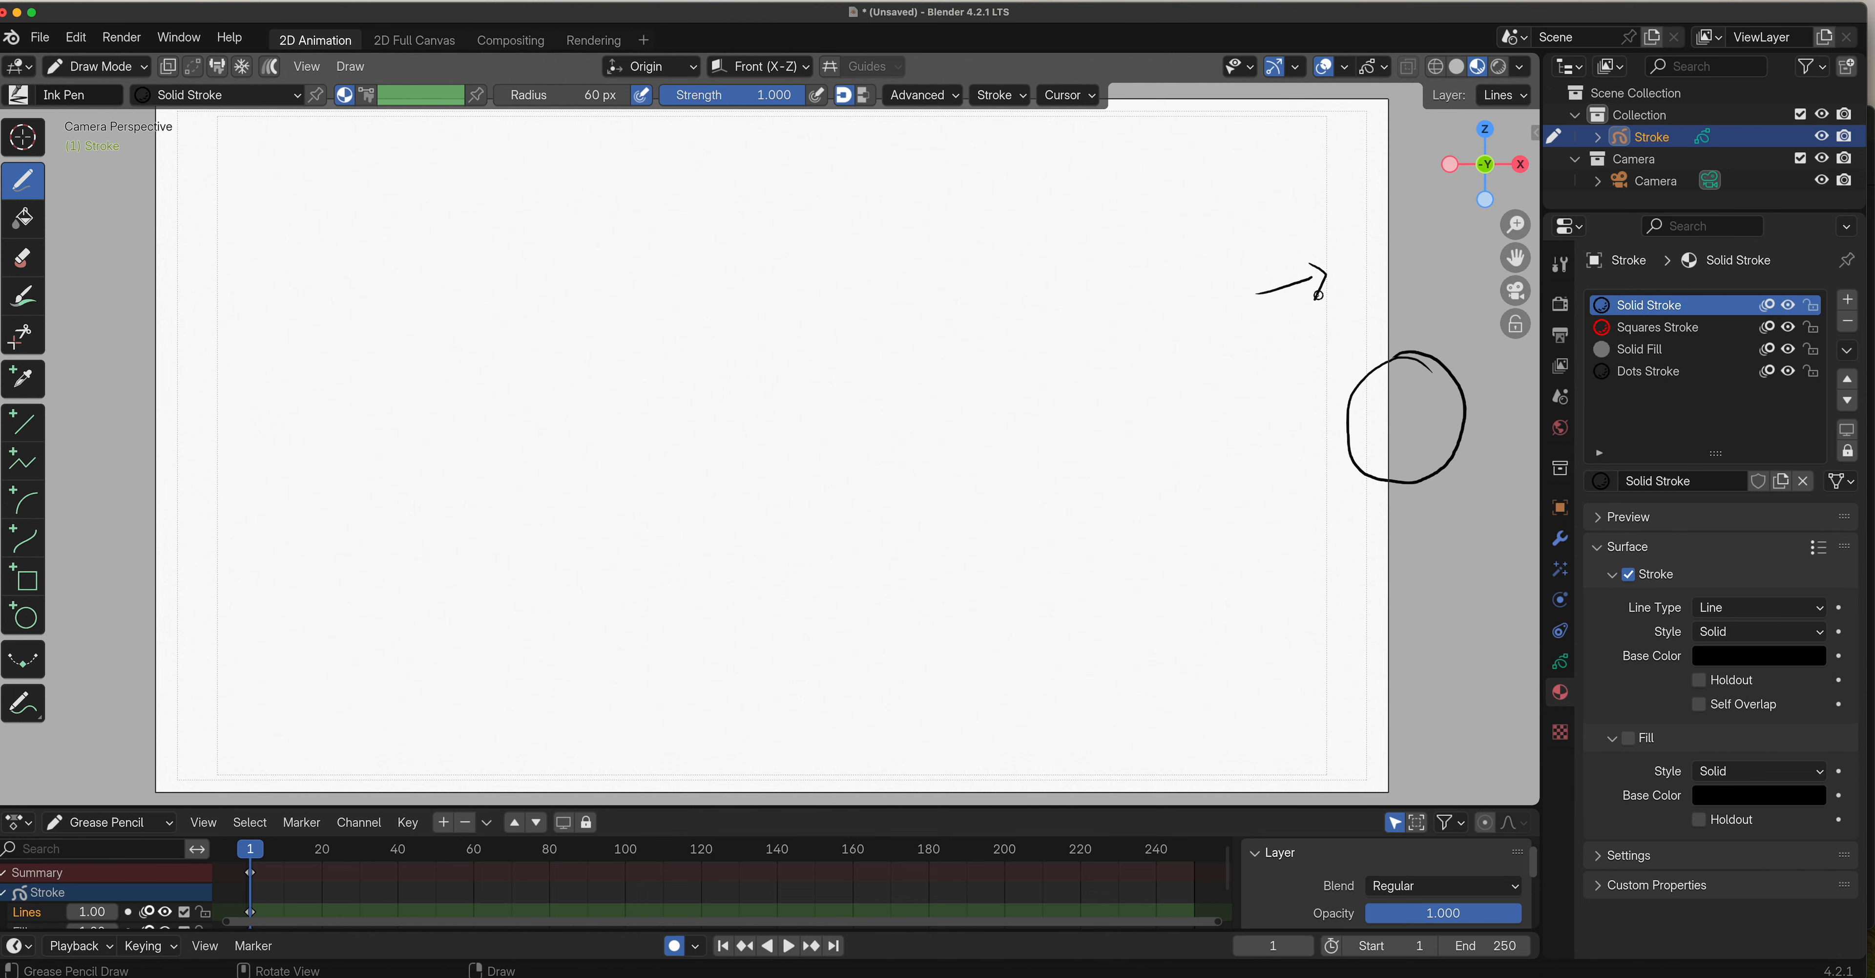
pyautogui.moveTo(1099, 283)
pyautogui.mouseDown()
pyautogui.moveTo(1136, 279)
pyautogui.moveTo(1127, 318)
pyautogui.moveTo(1147, 314)
pyautogui.mouseUp()
pyautogui.moveTo(1158, 283)
pyautogui.mouseDown()
pyautogui.moveTo(1182, 281)
pyautogui.moveTo(1170, 315)
pyautogui.moveTo(1230, 312)
pyautogui.moveTo(1235, 282)
pyautogui.mouseUp()
pyautogui.moveTo(1150, 344); pyautogui.dragTo(1135, 376)
pyautogui.moveTo(1172, 344)
pyautogui.mouseDown()
pyautogui.moveTo(1166, 376)
pyautogui.moveTo(1191, 368)
pyautogui.mouseUp()
pyautogui.moveTo(1171, 367); pyautogui.dragTo(1200, 375)
pyautogui.moveTo(1197, 347)
pyautogui.mouseDown()
pyautogui.moveTo(1222, 341)
pyautogui.moveTo(1213, 355)
pyautogui.mouseUp()
pyautogui.moveTo(1223, 346); pyautogui.dragTo(1240, 368)
pyautogui.moveTo(1223, 357); pyautogui.dragTo(1239, 343)
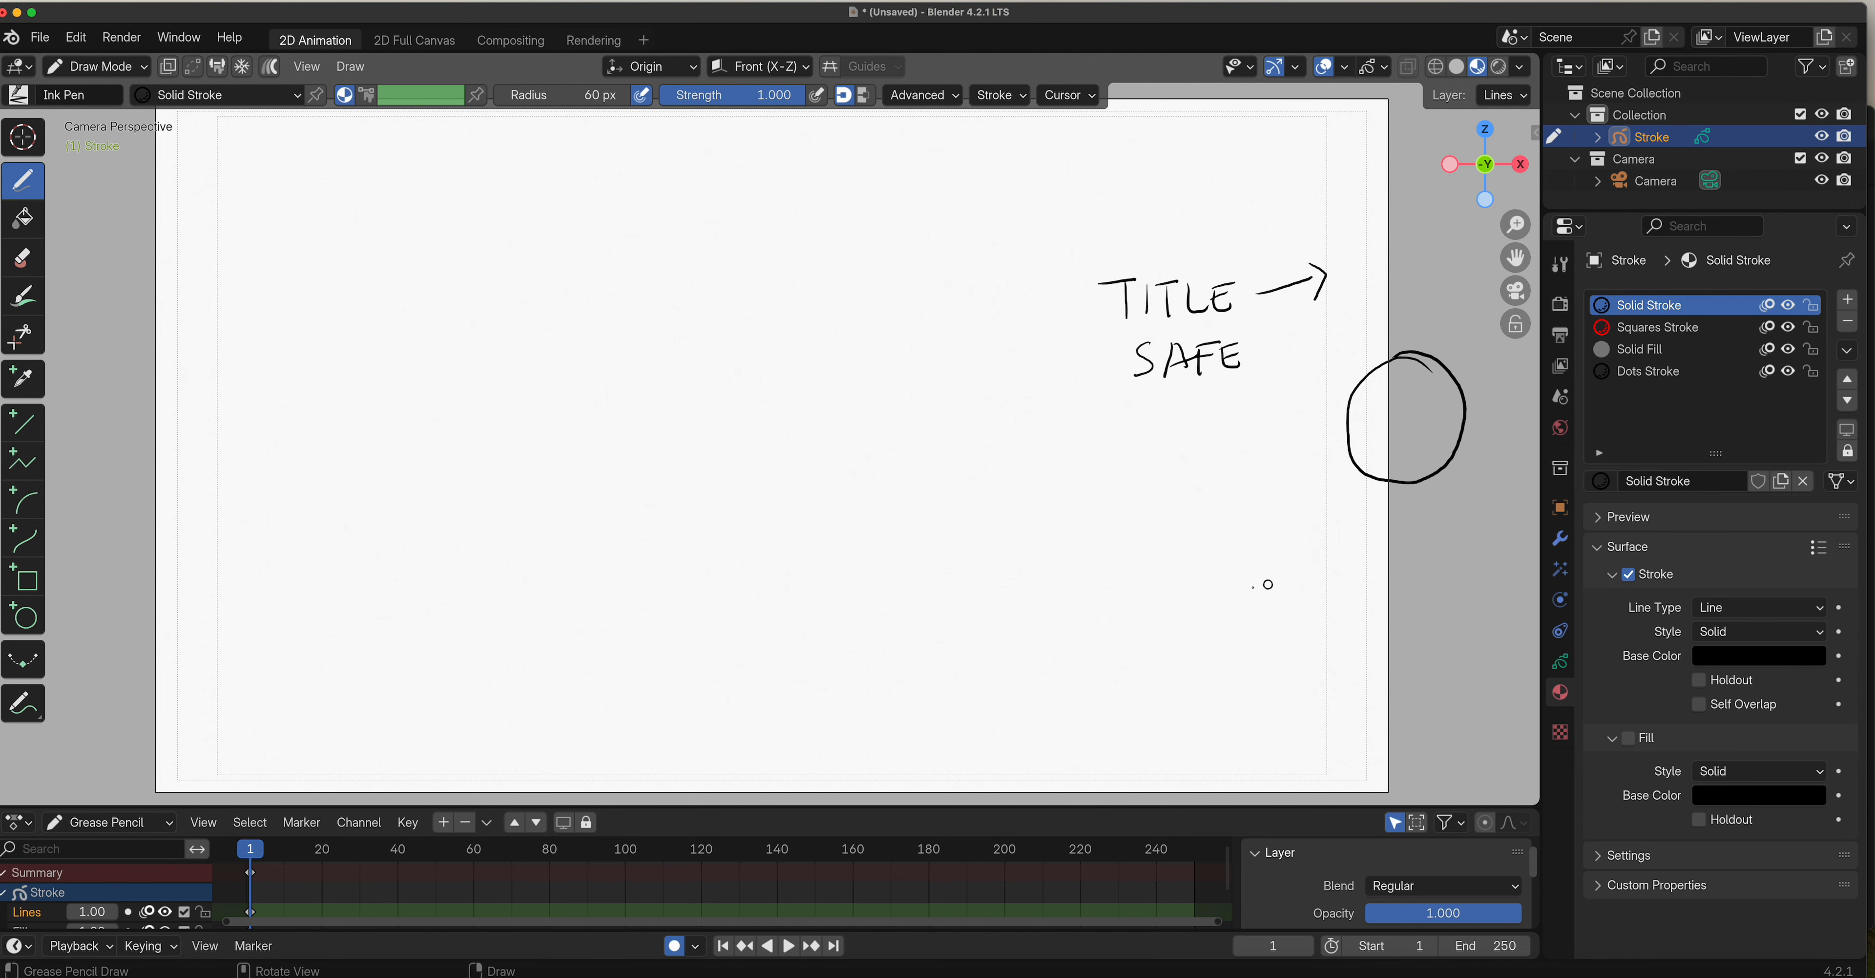
# Handwrite "ACTION SAFE" below the circle, with an arrow to the outer safe-area line and a check mark beside it.
pyautogui.moveTo(1248, 593)
pyautogui.mouseDown()
pyautogui.moveTo(1372, 567)
pyautogui.moveTo(1359, 588)
pyautogui.mouseUp()
pyautogui.moveTo(1129, 556); pyautogui.dragTo(1112, 593)
pyautogui.moveTo(1129, 555); pyautogui.dragTo(1137, 573)
pyautogui.moveTo(1161, 558)
pyautogui.mouseDown()
pyautogui.moveTo(1162, 585)
pyautogui.moveTo(1192, 558)
pyautogui.mouseUp()
pyautogui.moveTo(1180, 559); pyautogui.dragTo(1193, 583)
pyautogui.moveTo(1199, 567); pyautogui.dragTo(1204, 562)
pyautogui.moveTo(1219, 582); pyautogui.dragTo(1243, 552)
pyautogui.moveTo(1154, 611)
pyautogui.mouseDown()
pyautogui.moveTo(1134, 641)
pyautogui.moveTo(1189, 636)
pyautogui.moveTo(1188, 618)
pyautogui.mouseUp()
pyautogui.moveTo(1197, 612); pyautogui.dragTo(1198, 643)
pyautogui.moveTo(1196, 611); pyautogui.dragTo(1221, 615)
pyautogui.moveTo(1226, 613)
pyautogui.mouseDown()
pyautogui.moveTo(1230, 637)
pyautogui.moveTo(1250, 632)
pyautogui.mouseUp()
pyautogui.moveTo(1225, 625); pyautogui.dragTo(1402, 587)
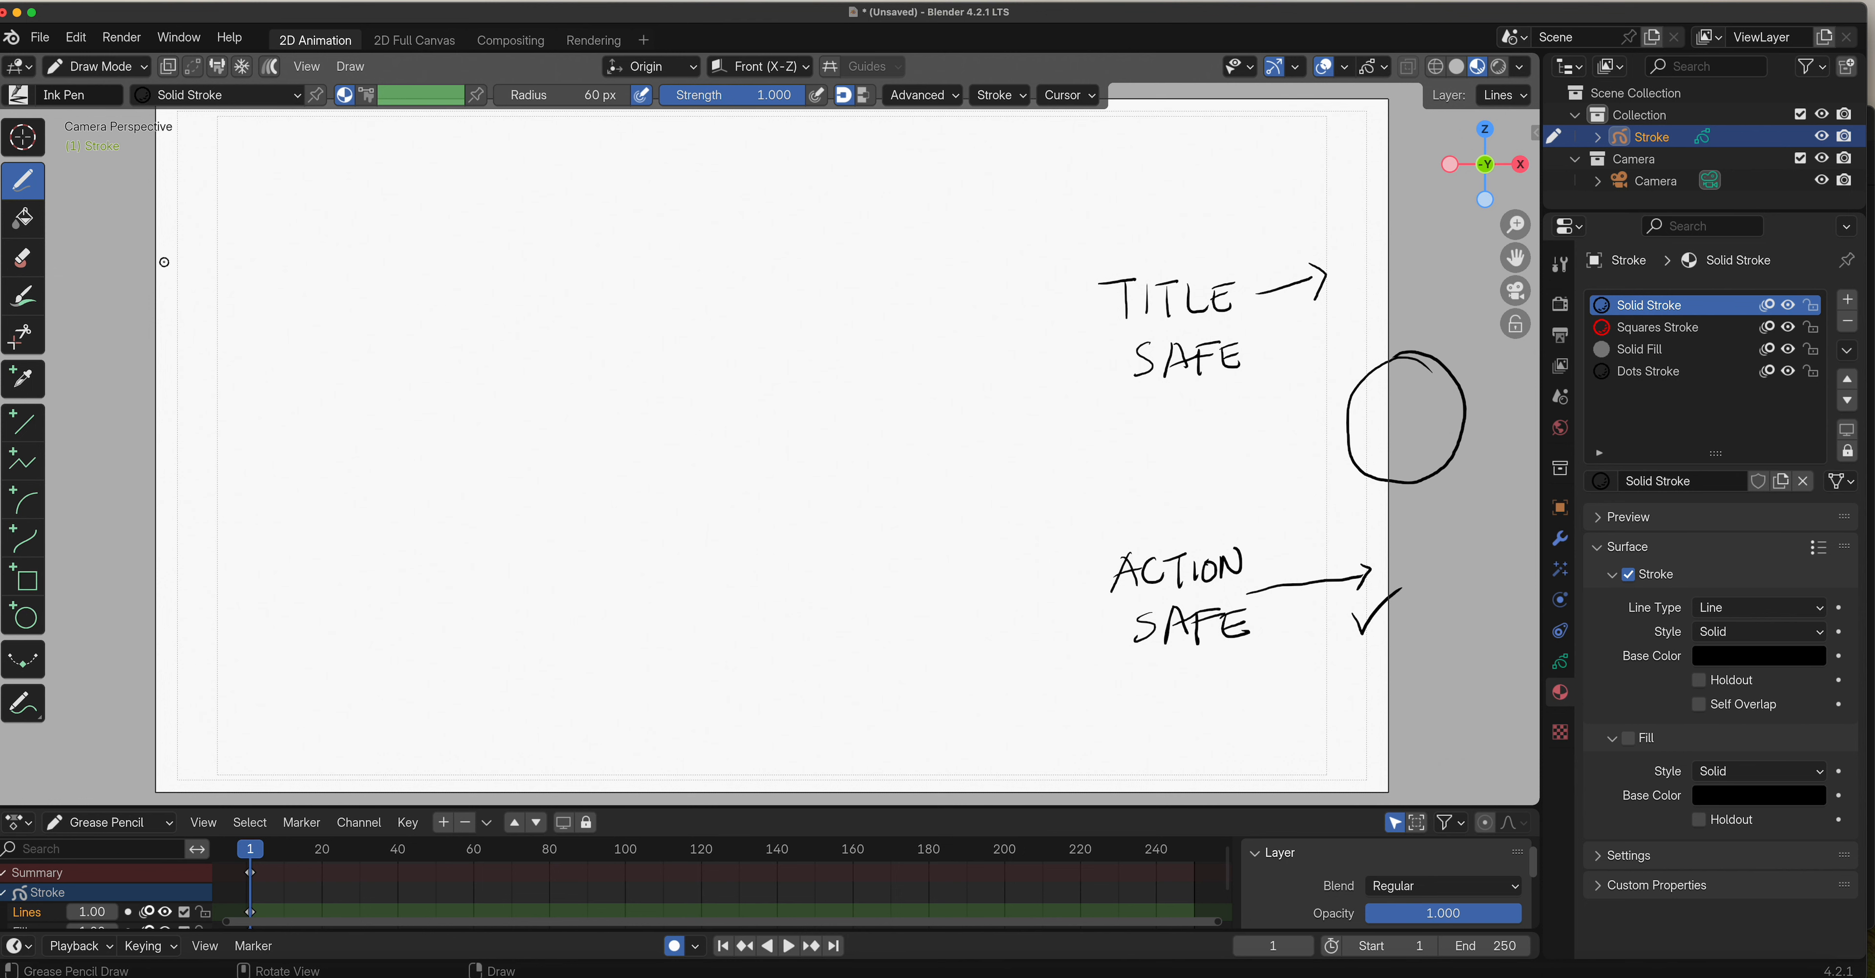
# Handwrite "THE QUICK" starting at the camera frame's left edge and mark its beginning with a crossed arrow.
pyautogui.moveTo(162, 260)
pyautogui.mouseDown()
pyautogui.moveTo(188, 259)
pyautogui.moveTo(177, 291)
pyautogui.moveTo(206, 291)
pyautogui.mouseUp()
pyautogui.moveTo(195, 273)
pyautogui.mouseDown()
pyautogui.moveTo(241, 284)
pyautogui.moveTo(250, 262)
pyautogui.moveTo(335, 290)
pyautogui.moveTo(346, 263)
pyautogui.mouseUp()
pyautogui.moveTo(357, 264)
pyautogui.mouseDown()
pyautogui.moveTo(356, 289)
pyautogui.moveTo(408, 289)
pyautogui.mouseUp()
pyautogui.moveTo(425, 255); pyautogui.dragTo(426, 285)
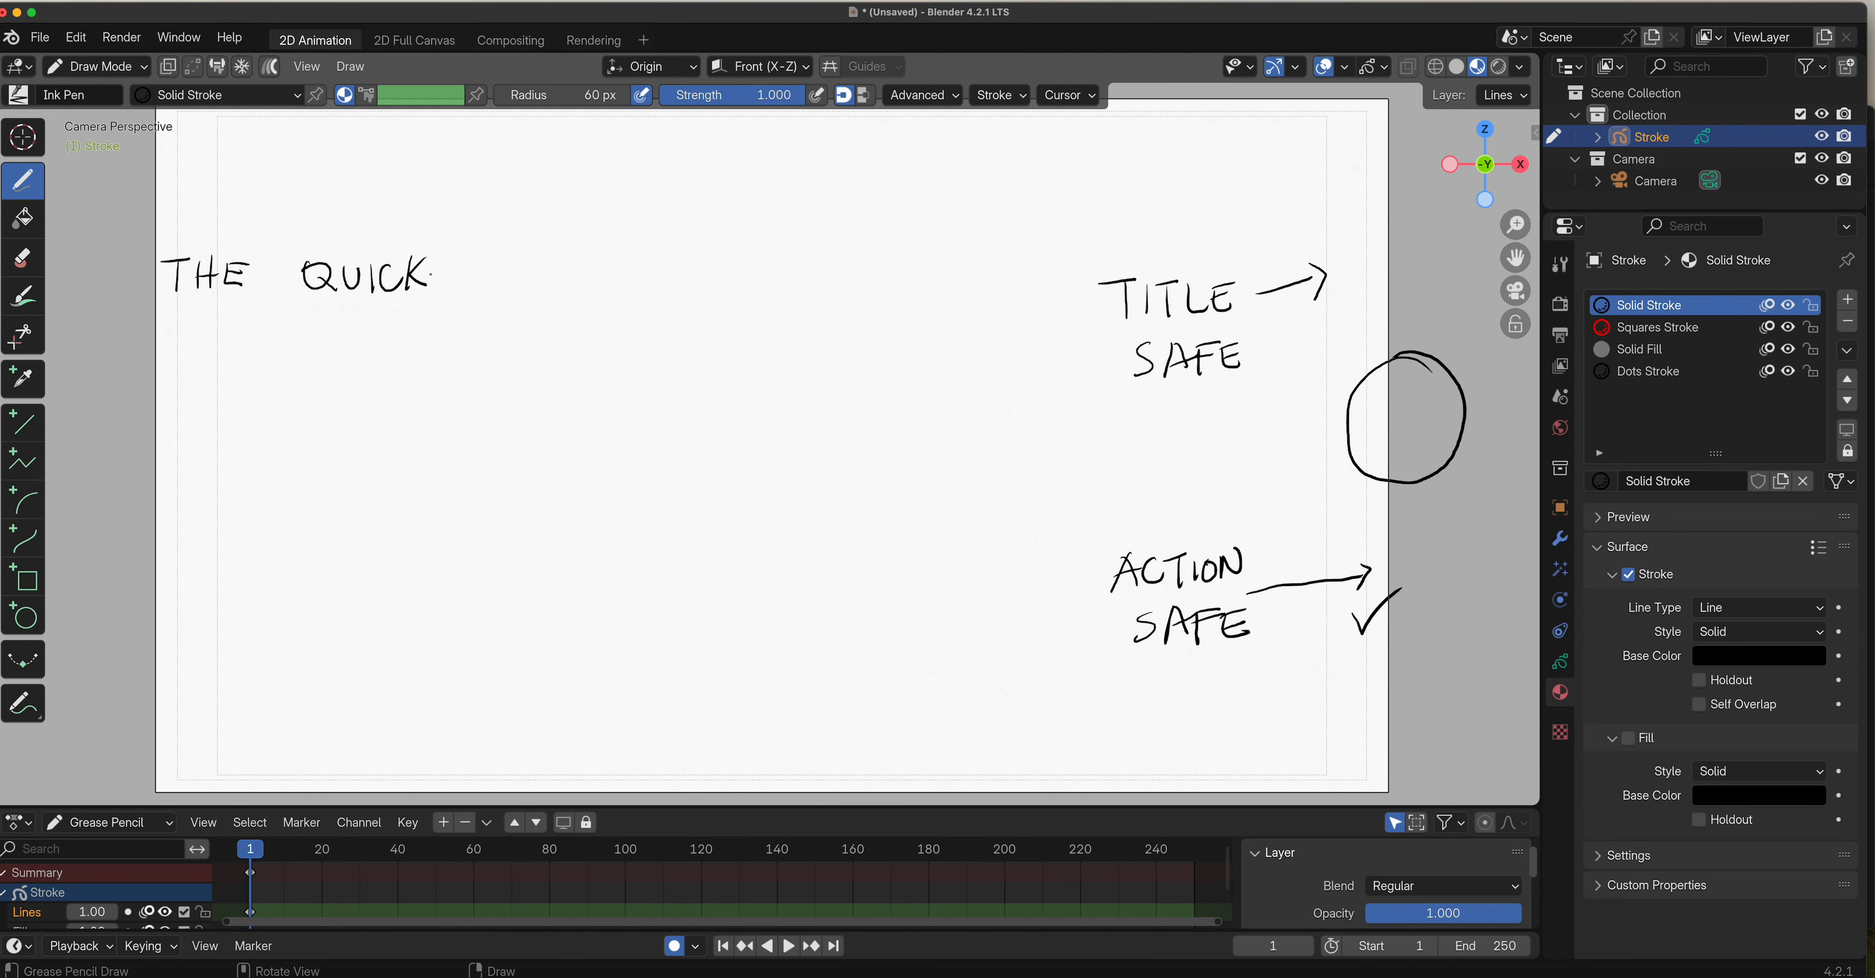
pyautogui.moveTo(120, 266); pyautogui.dragTo(178, 273)
# Draw outlined block letters "THE" starting at the left title-safe line, with an arrow to the frame edge and a double arrow across the right margin.
pyautogui.moveTo(217, 339)
pyautogui.mouseDown()
pyautogui.moveTo(251, 440)
pyautogui.moveTo(304, 343)
pyautogui.moveTo(276, 436)
pyautogui.mouseUp()
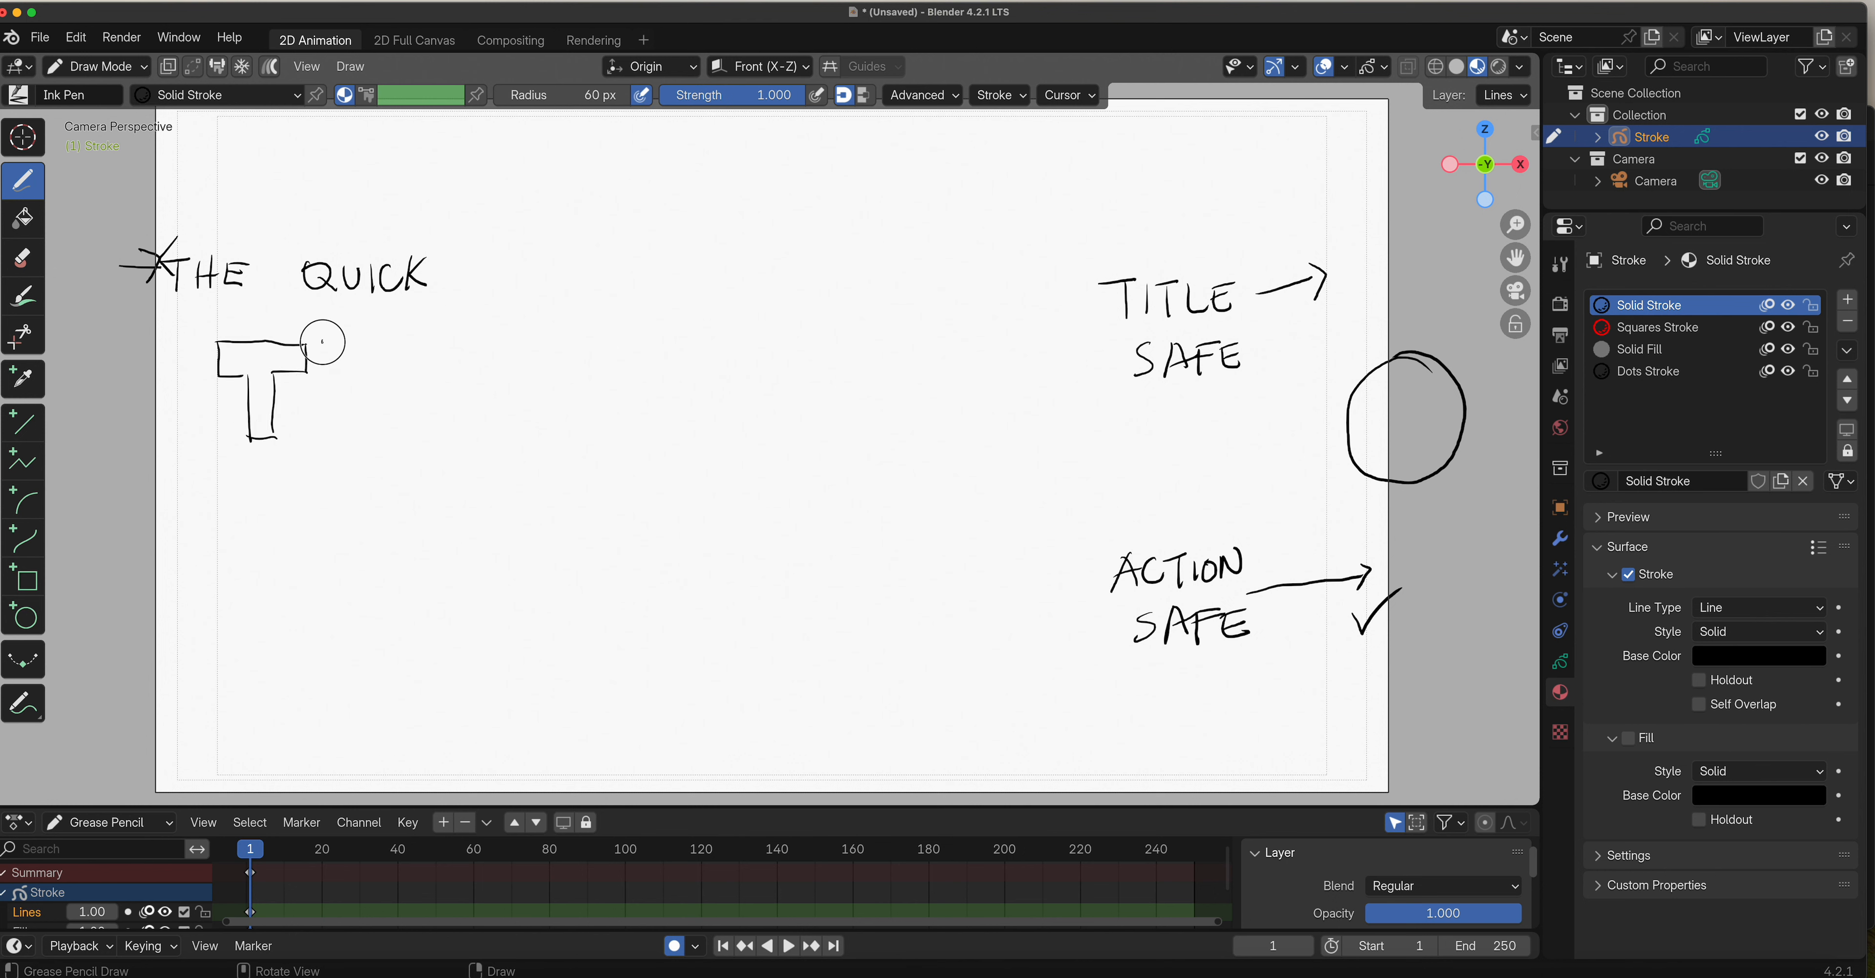
pyautogui.moveTo(323, 342)
pyautogui.mouseDown()
pyautogui.moveTo(322, 431)
pyautogui.moveTo(354, 339)
pyautogui.moveTo(371, 383)
pyautogui.moveTo(384, 346)
pyautogui.moveTo(411, 344)
pyautogui.moveTo(408, 440)
pyautogui.moveTo(355, 436)
pyautogui.moveTo(355, 407)
pyautogui.moveTo(386, 406)
pyautogui.mouseUp()
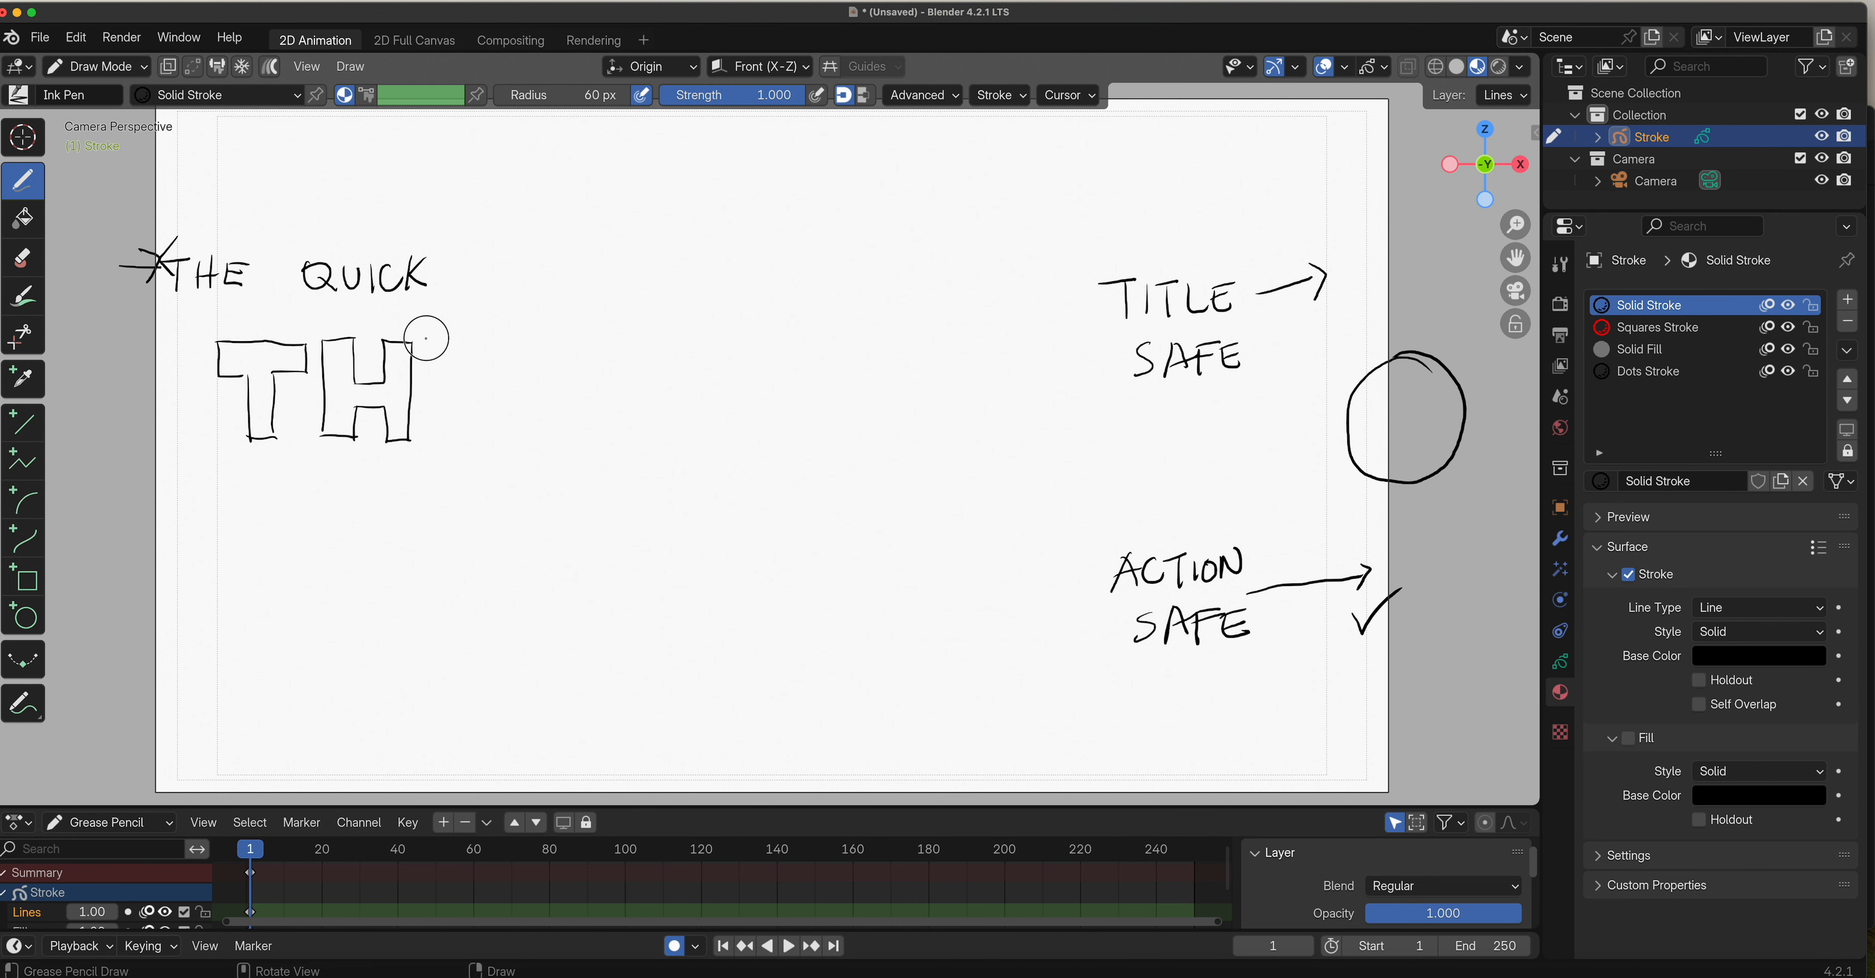
pyautogui.moveTo(428, 338)
pyautogui.mouseDown()
pyautogui.moveTo(429, 435)
pyautogui.moveTo(478, 438)
pyautogui.moveTo(496, 334)
pyautogui.moveTo(495, 363)
pyautogui.moveTo(460, 378)
pyautogui.moveTo(485, 393)
pyautogui.moveTo(462, 412)
pyautogui.moveTo(490, 432)
pyautogui.moveTo(461, 435)
pyautogui.mouseUp()
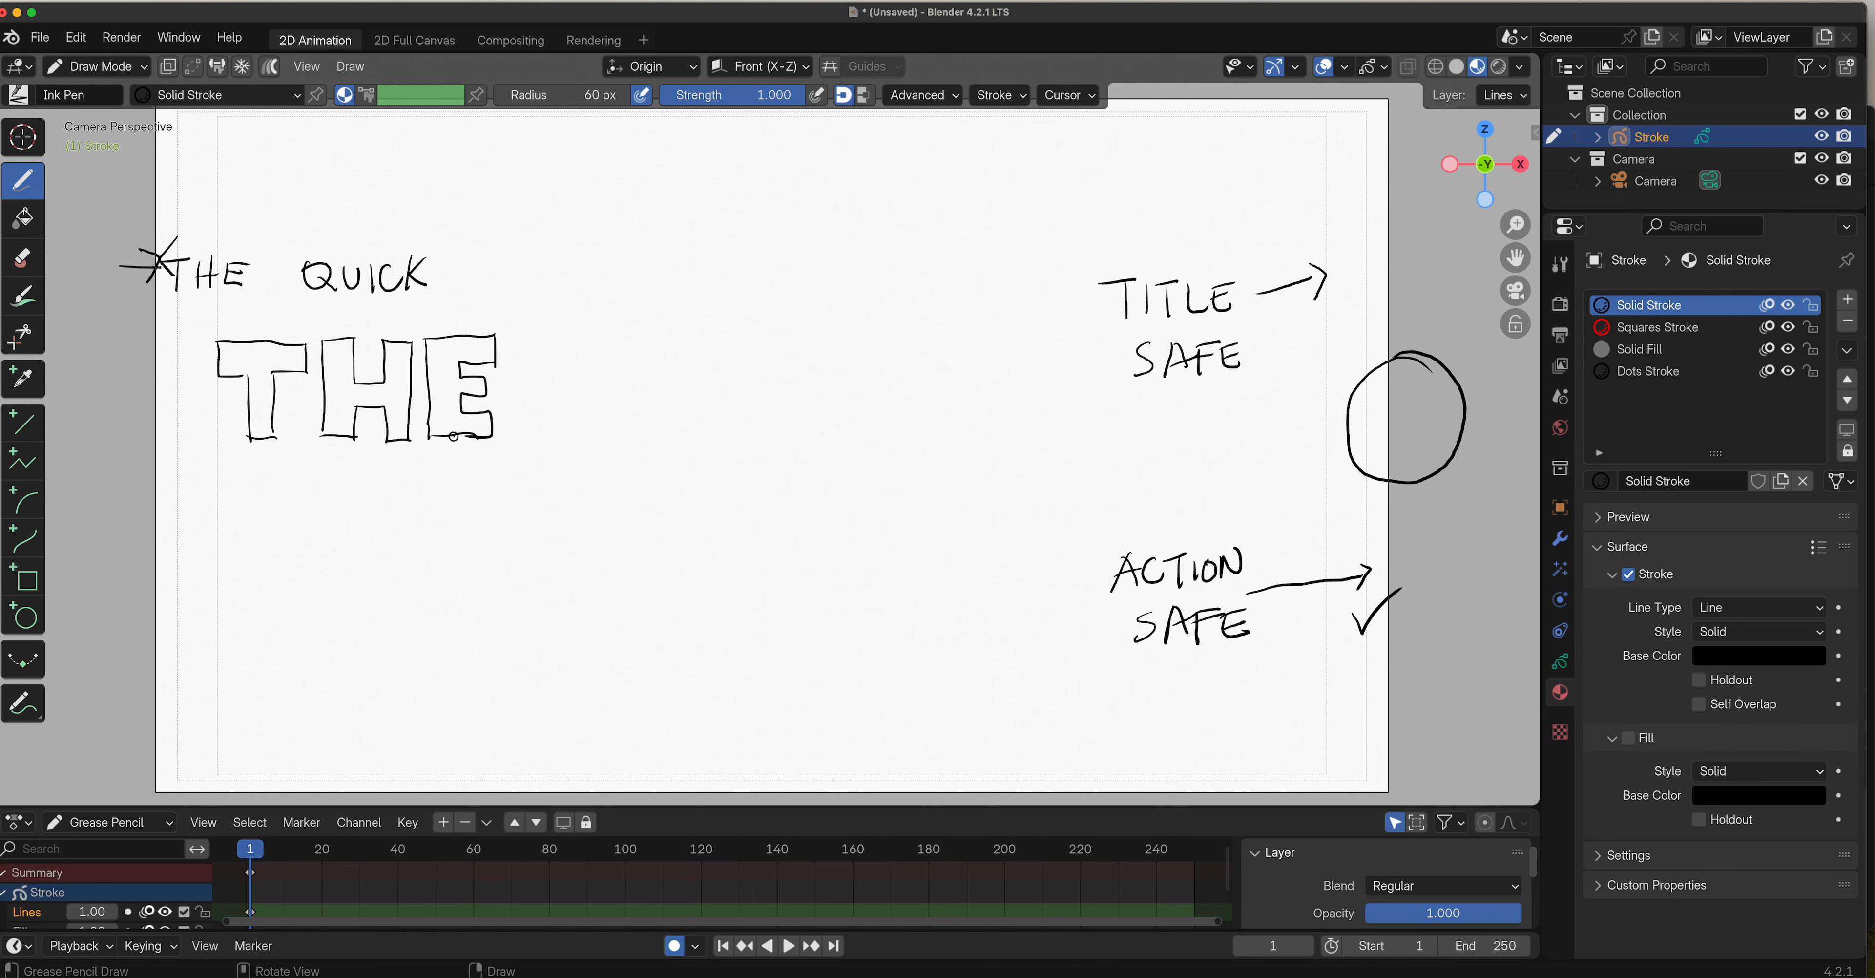
pyautogui.moveTo(154, 364)
pyautogui.mouseDown()
pyautogui.moveTo(218, 369)
pyautogui.moveTo(149, 366)
pyautogui.moveTo(170, 347)
pyautogui.mouseUp()
pyautogui.moveTo(1322, 330)
pyautogui.mouseDown()
pyautogui.moveTo(1384, 326)
pyautogui.moveTo(1340, 347)
pyautogui.moveTo(1385, 325)
pyautogui.moveTo(1376, 340)
pyautogui.mouseUp()
# Return to Object Mode, select the Camera and turn off its Safe Areas.
pyautogui.click(123, 66)
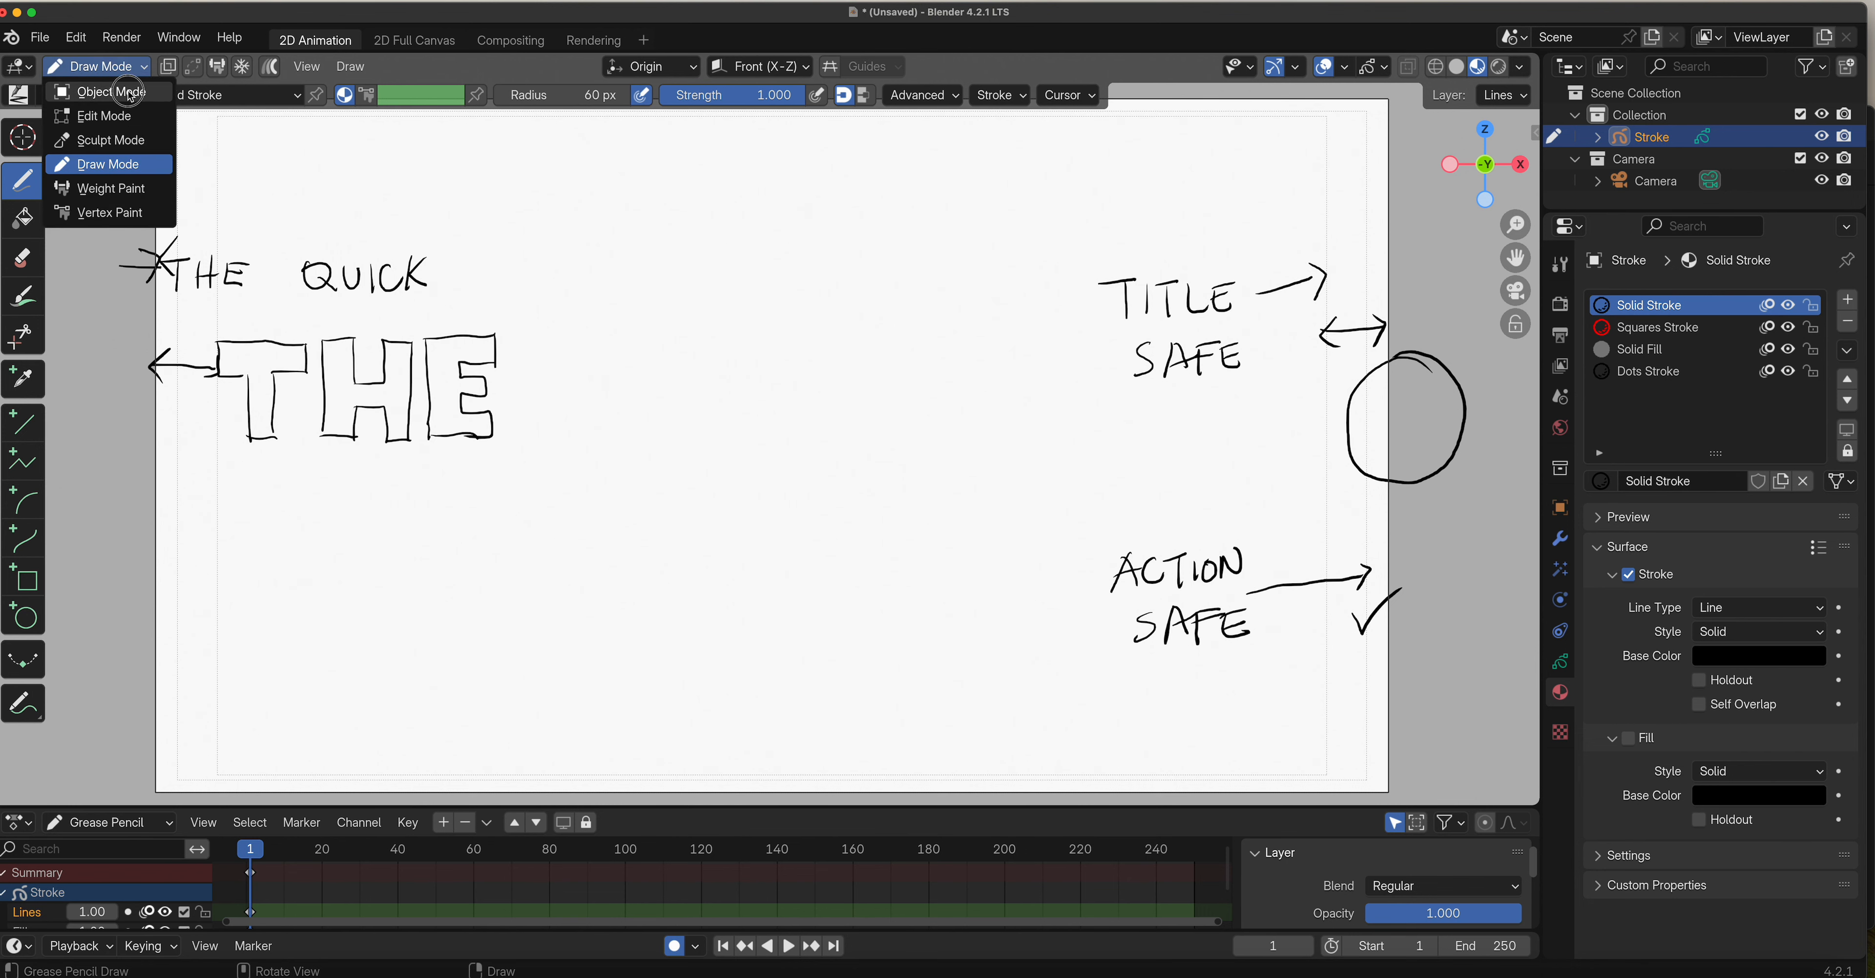
pyautogui.click(143, 103)
pyautogui.click(1673, 183)
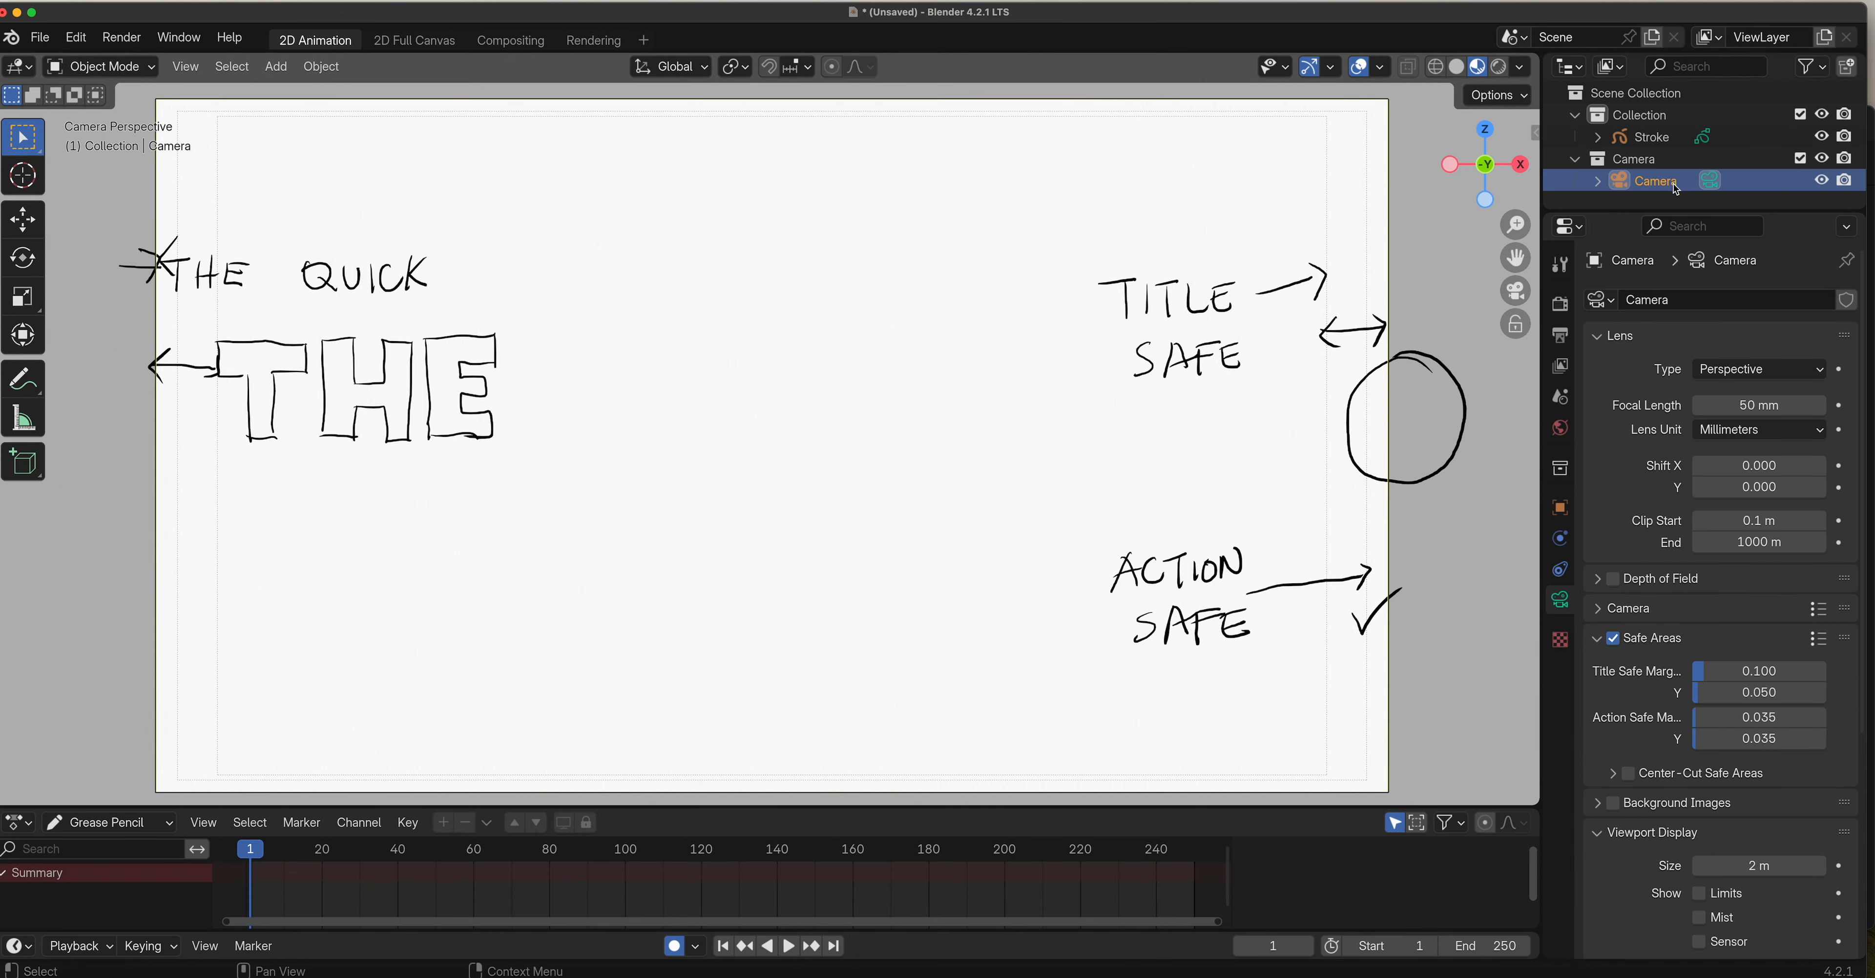
pyautogui.scroll(-5, 1674, 509)
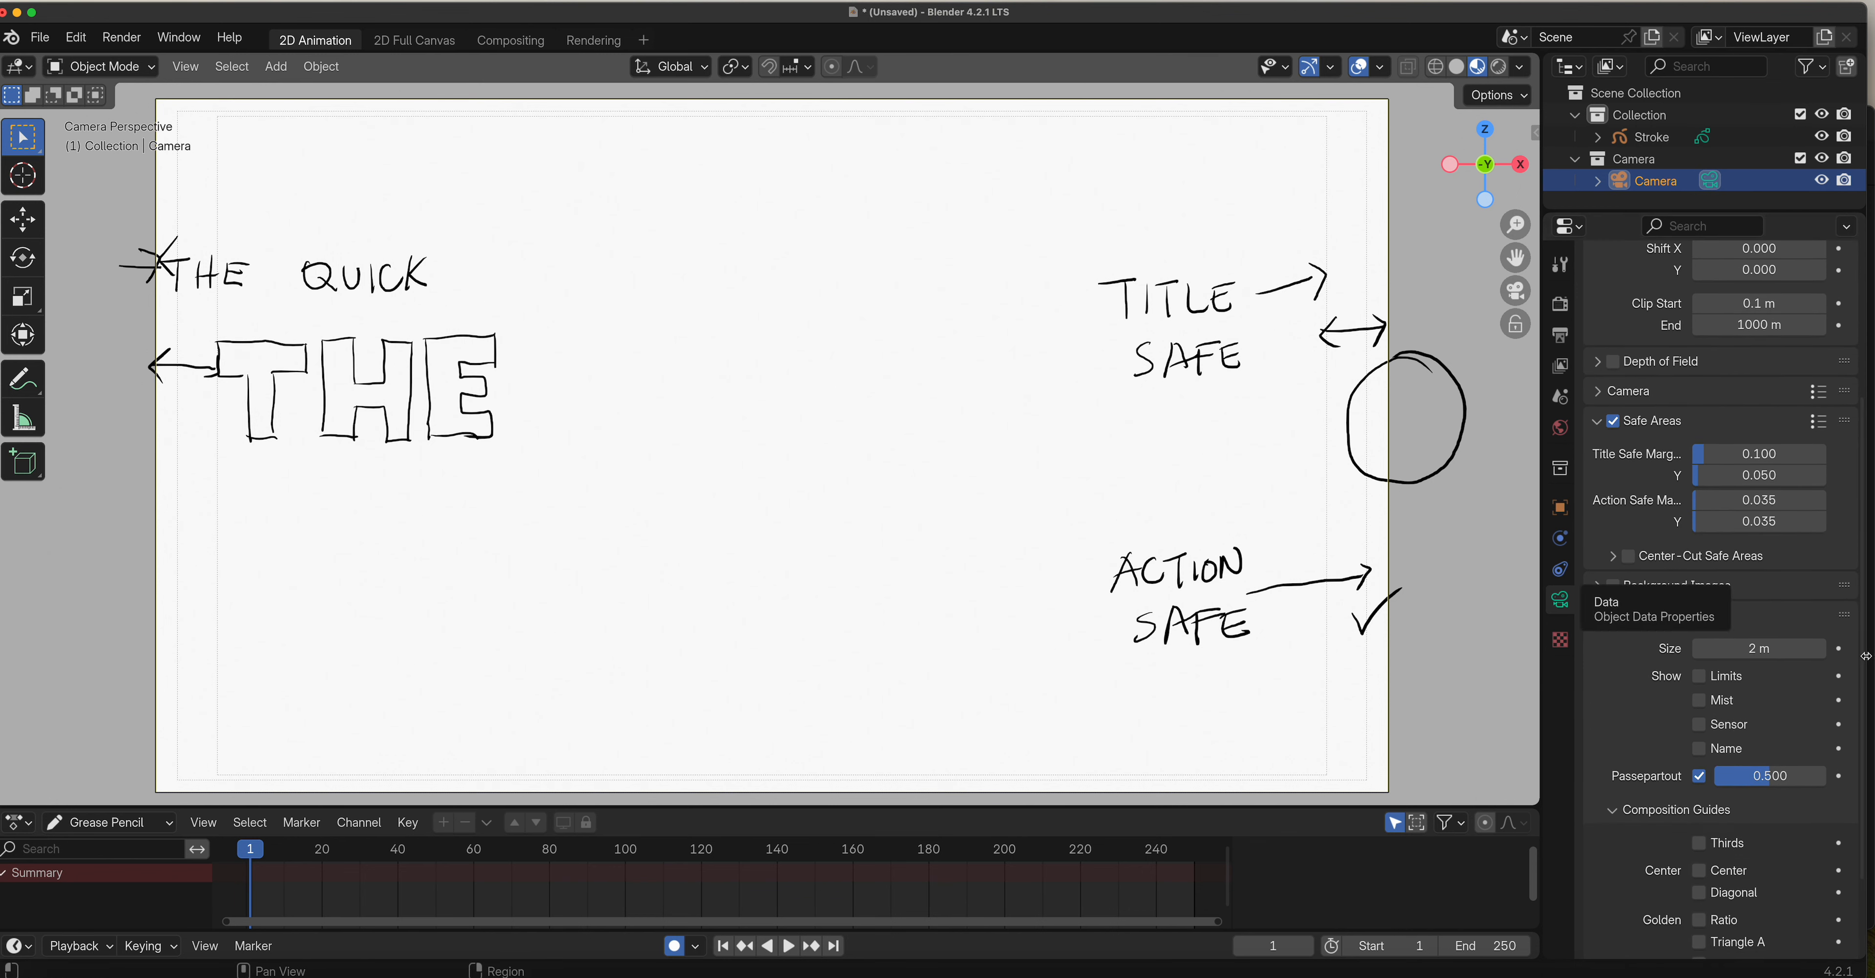
pyautogui.scroll(-2, 1868, 720)
pyautogui.scroll(-1, 1868, 720)
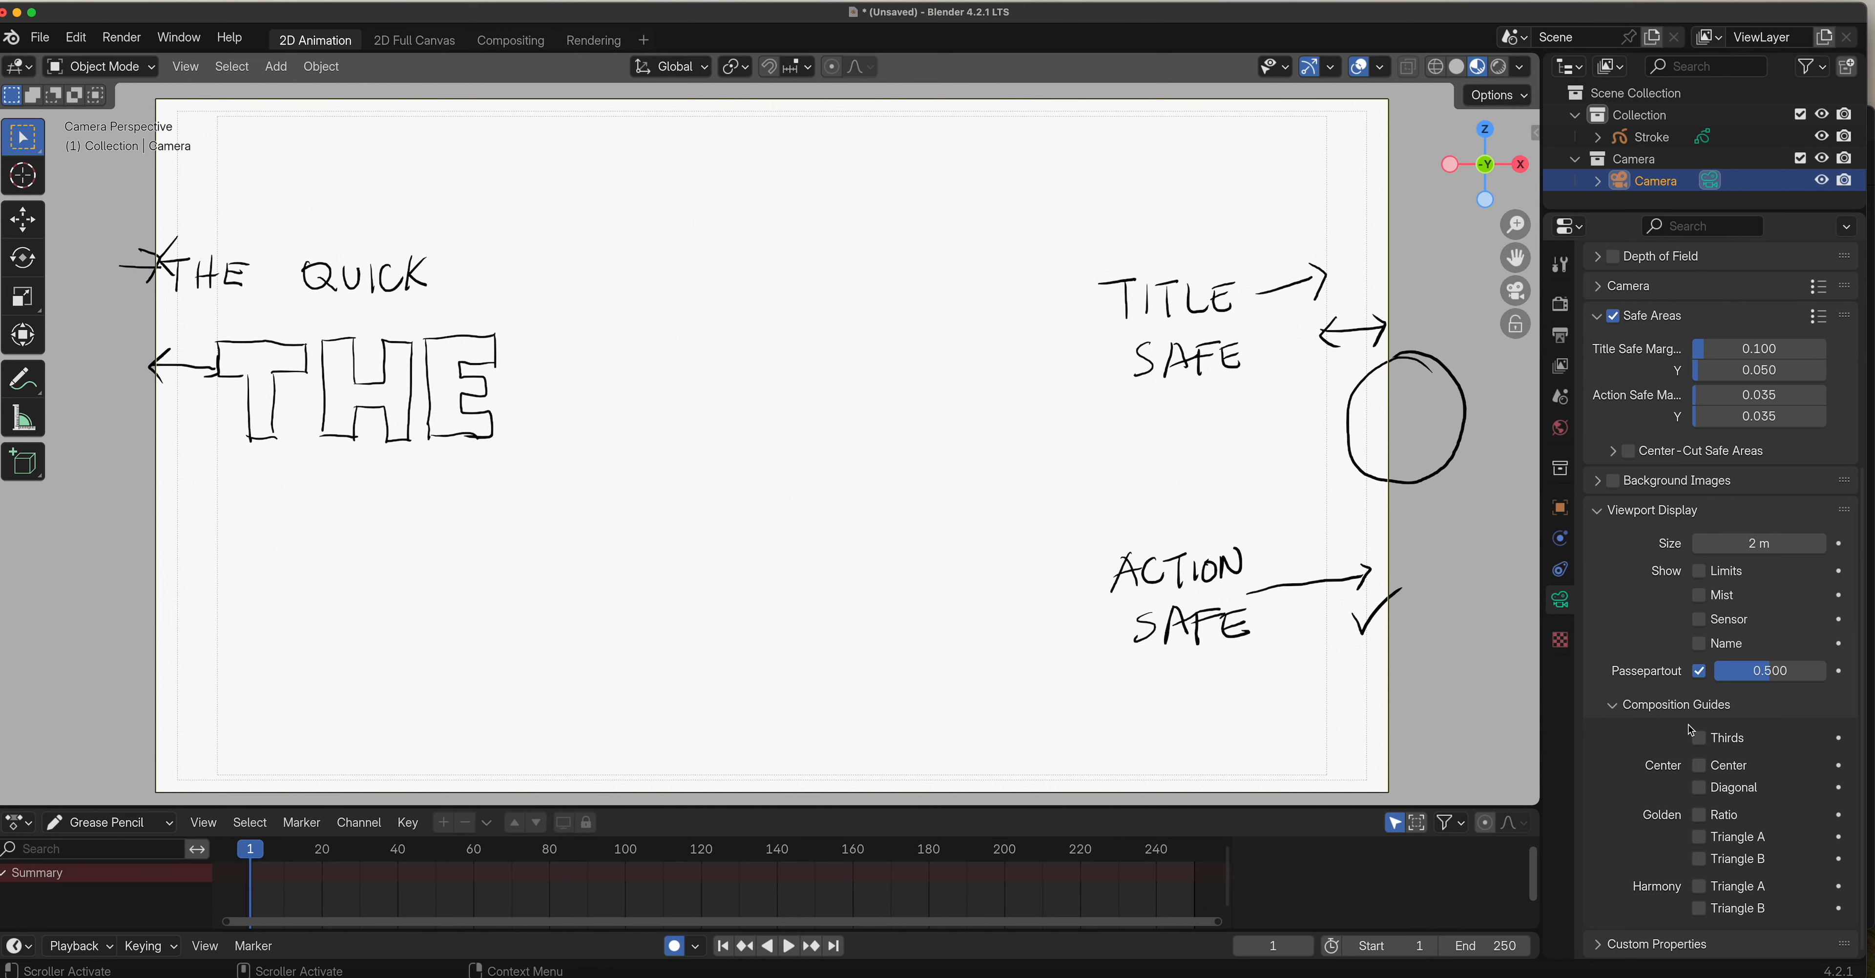
pyautogui.scroll(4, 1849, 406)
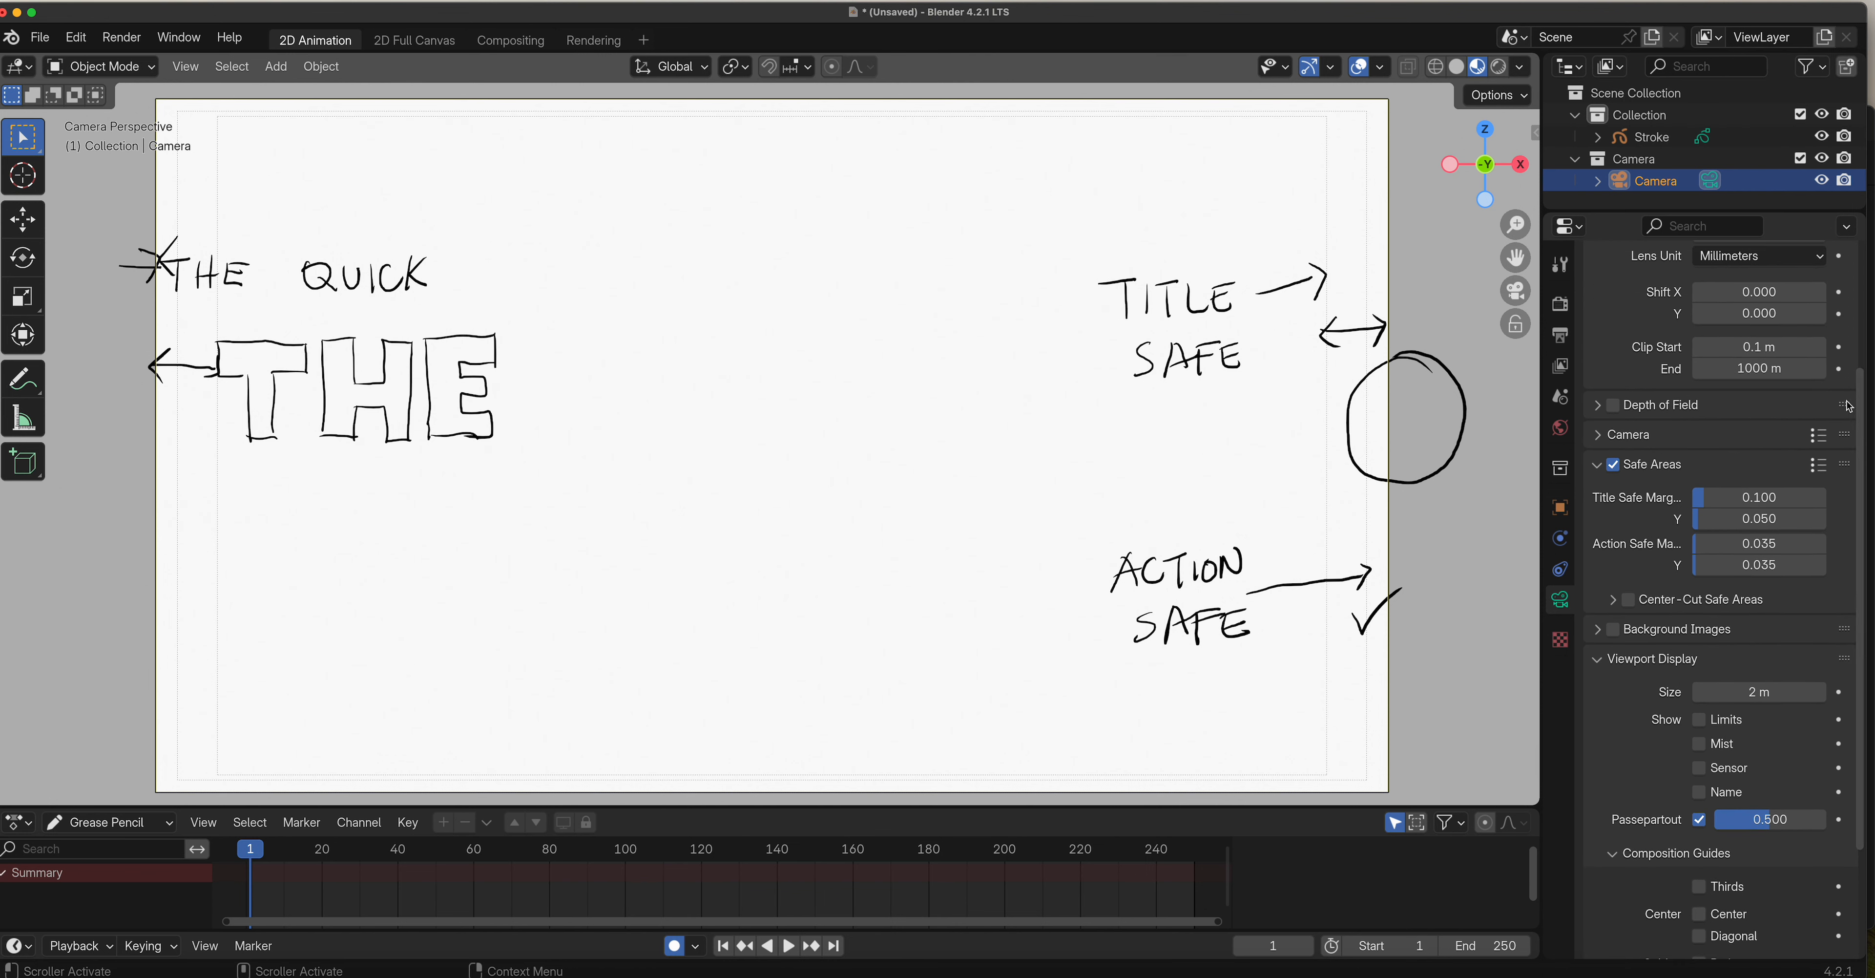
pyautogui.click(1614, 465)
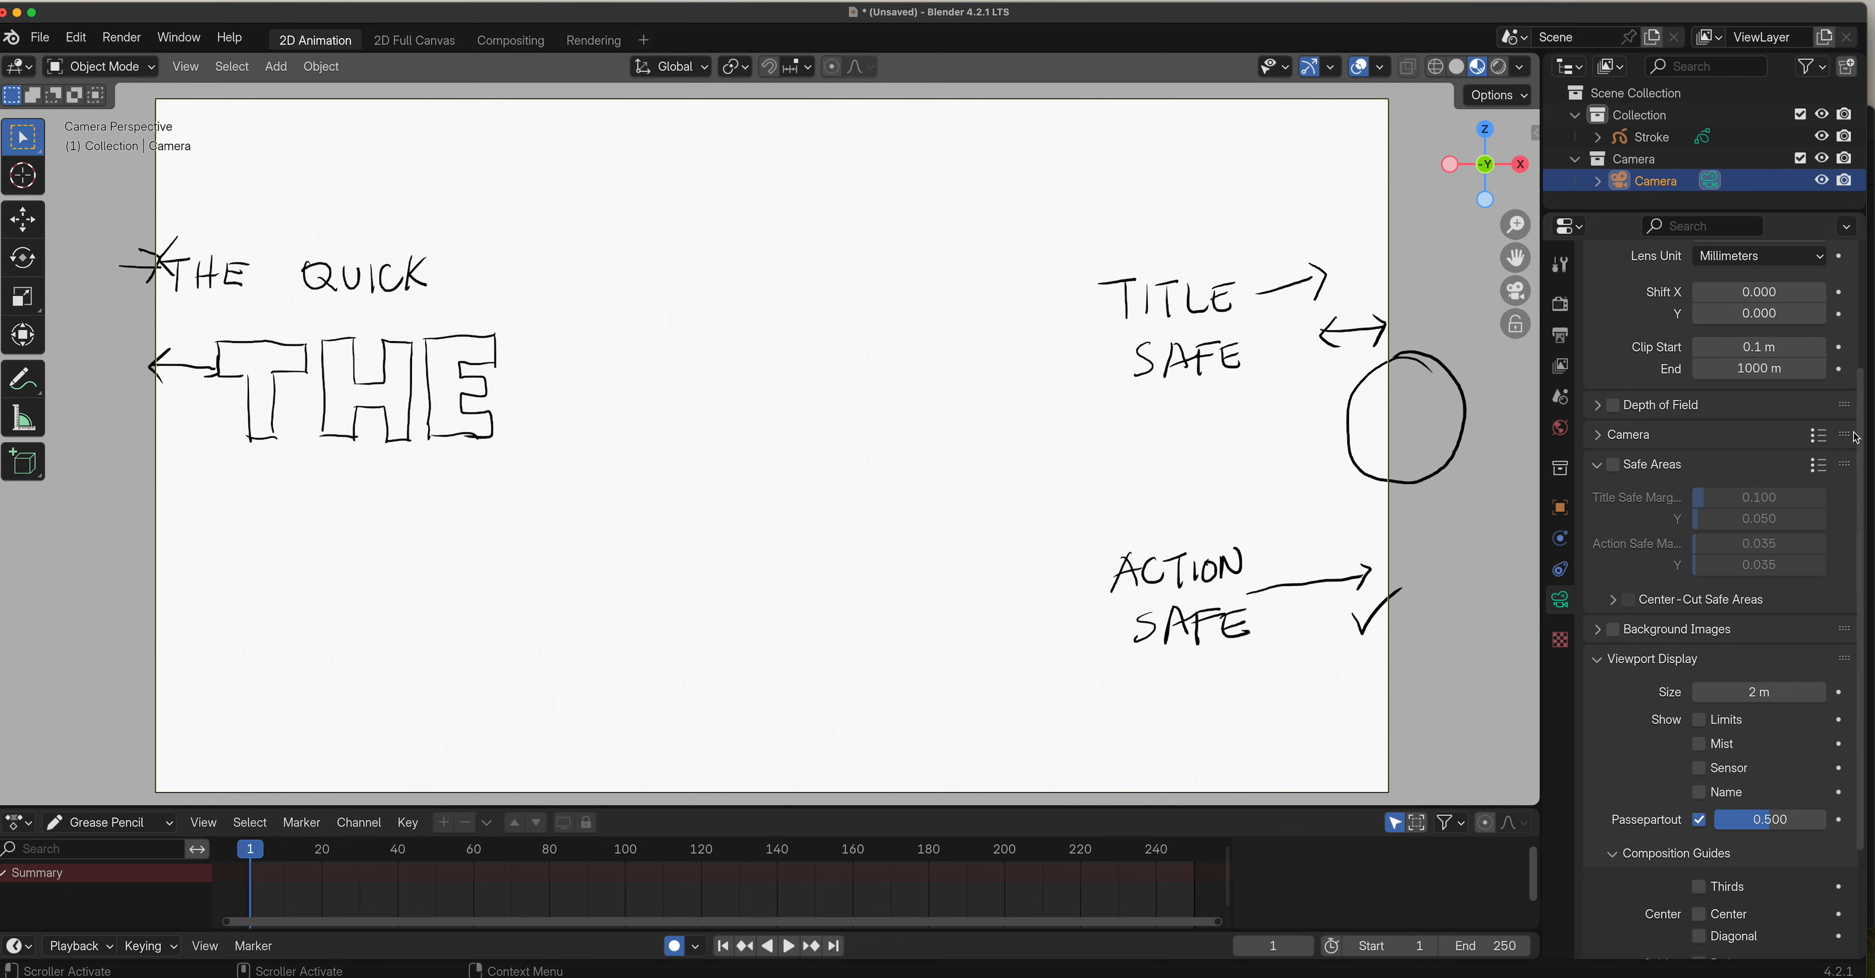
# Preview the Thirds, Center, Diagonal and Golden Ratio composition guides one at a time, switching each off again.
pyautogui.scroll(-4, 1856, 436)
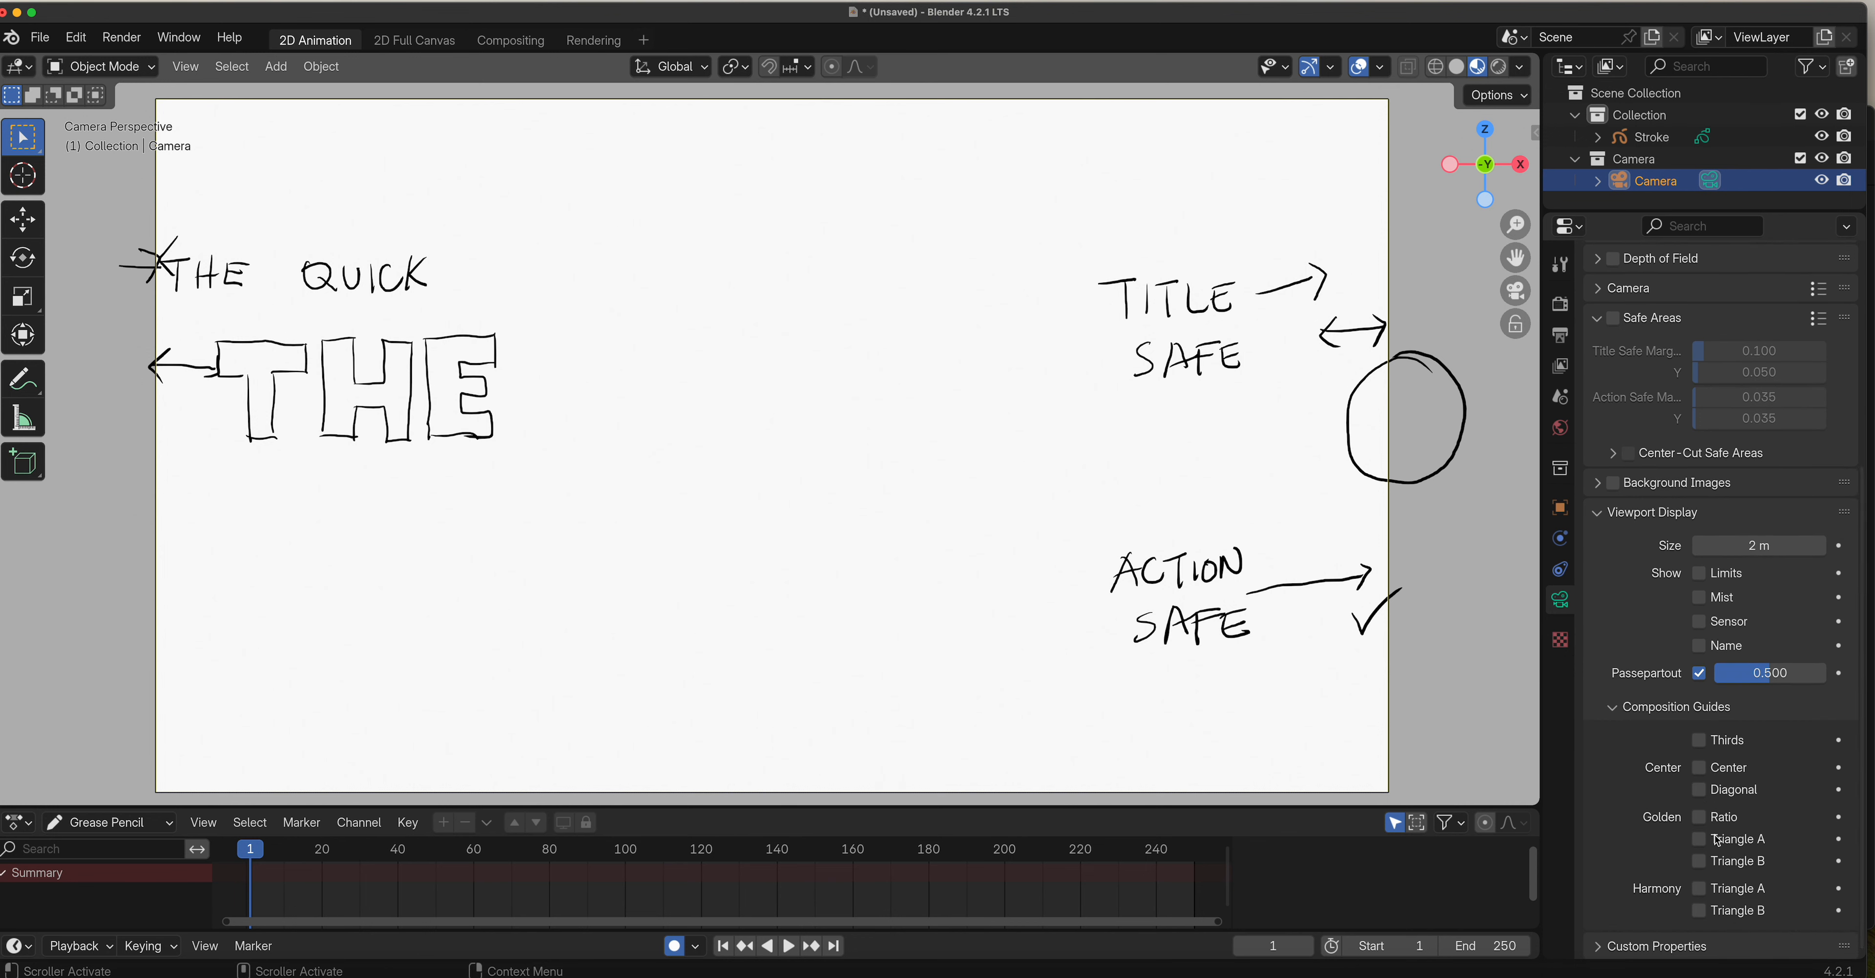
pyautogui.click(1699, 741)
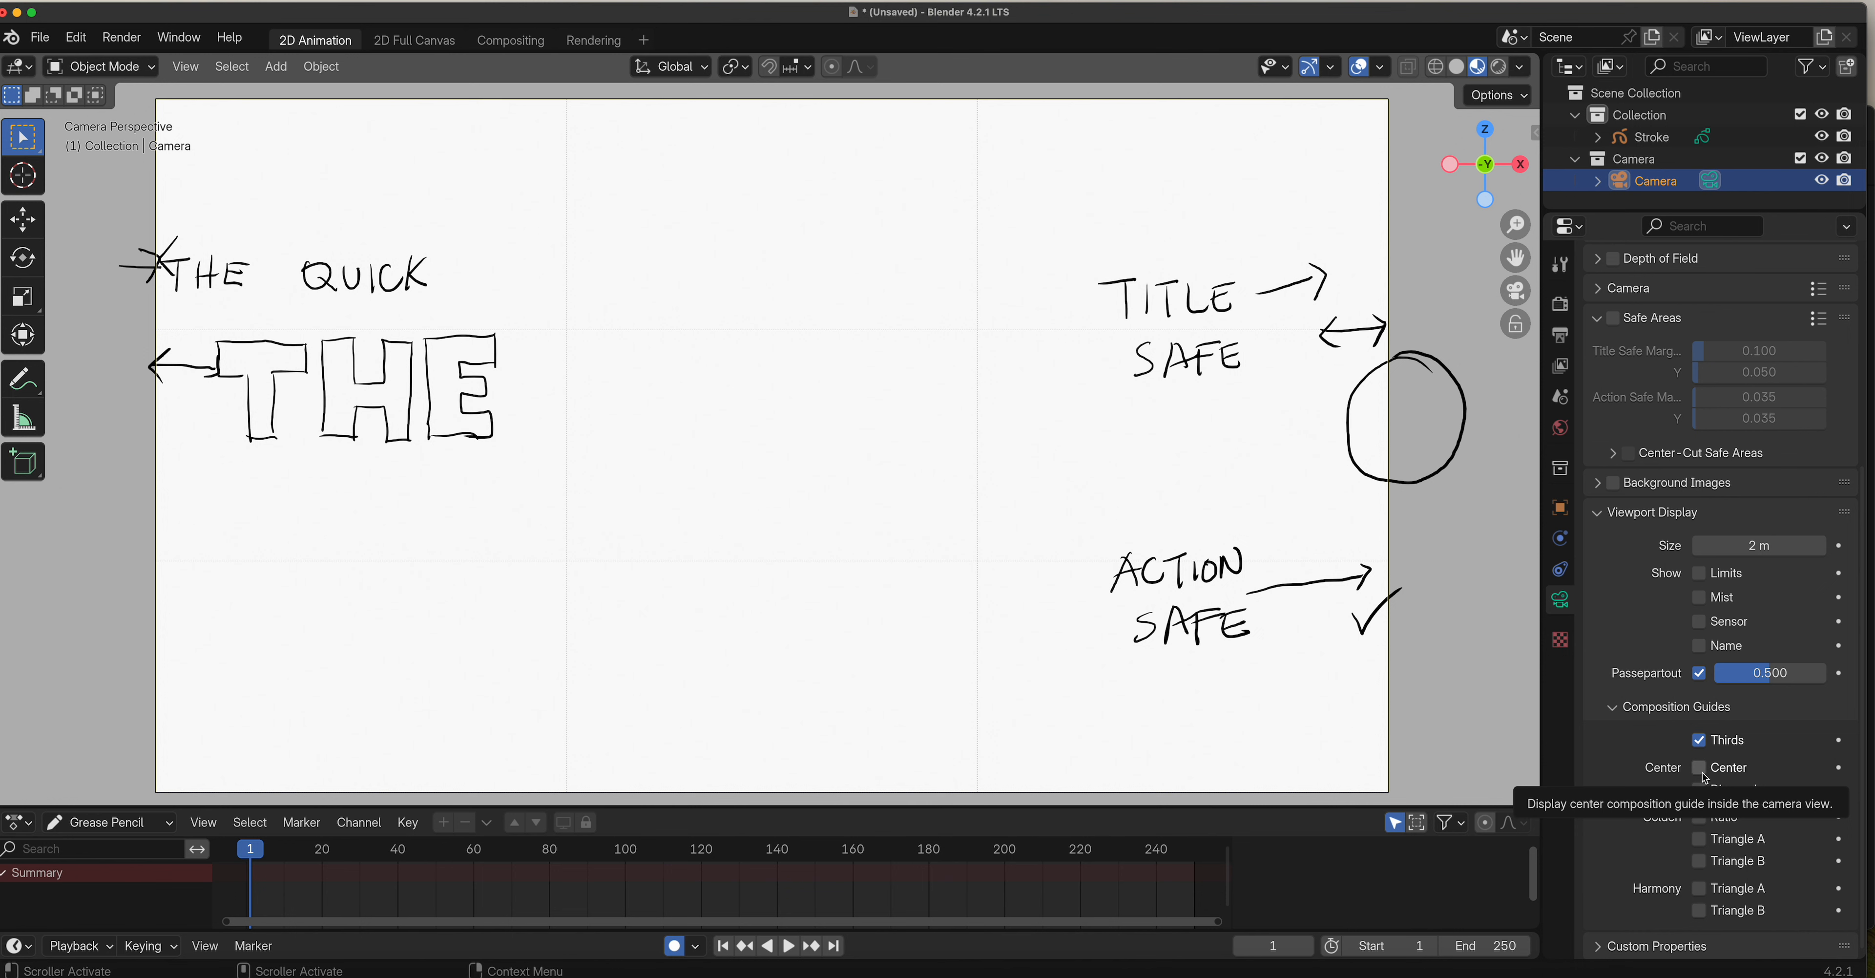
pyautogui.click(1699, 740)
pyautogui.click(1699, 768)
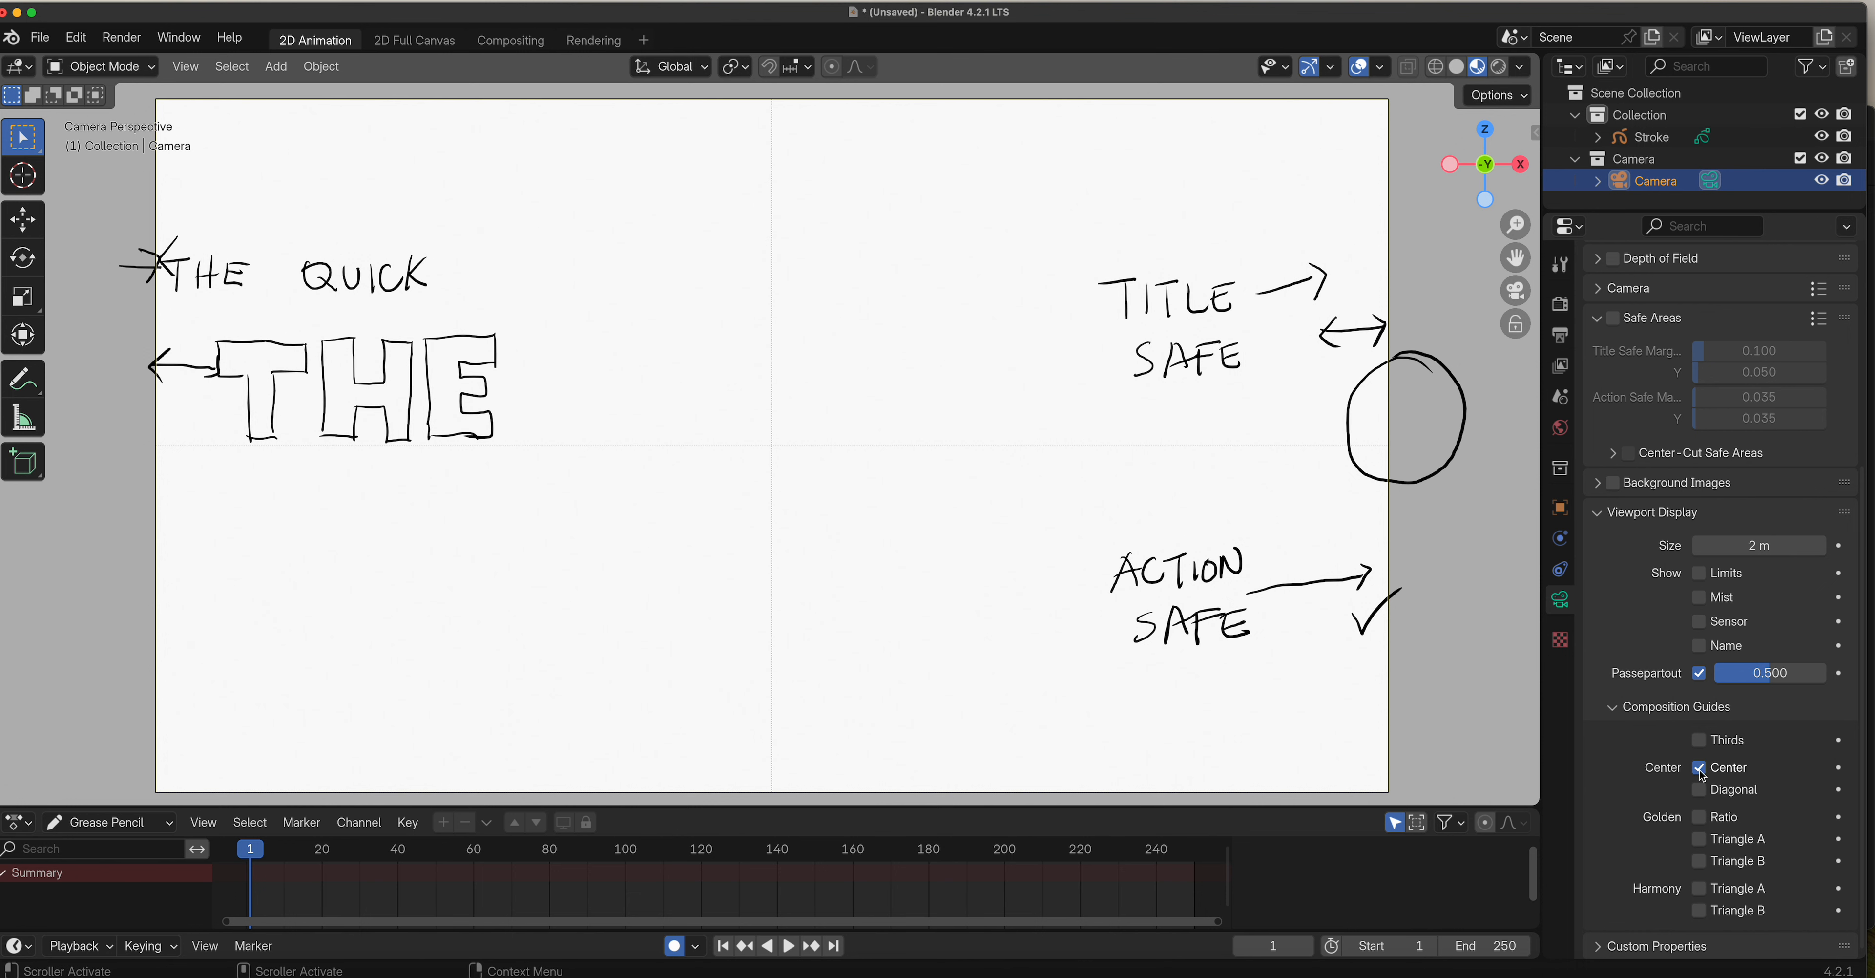
pyautogui.click(1699, 767)
pyautogui.click(1699, 789)
pyautogui.click(1699, 789)
pyautogui.click(1699, 816)
pyautogui.click(1699, 816)
# Preview the Golden and Harmony Triangle A and B composition guides, leaving all of them switched off.
pyautogui.click(1699, 839)
pyautogui.click(1700, 862)
pyautogui.click(1699, 839)
pyautogui.click(1702, 862)
pyautogui.click(1700, 889)
pyautogui.click(1704, 844)
pyautogui.click(1702, 840)
pyautogui.click(1700, 888)
pyautogui.click(1707, 911)
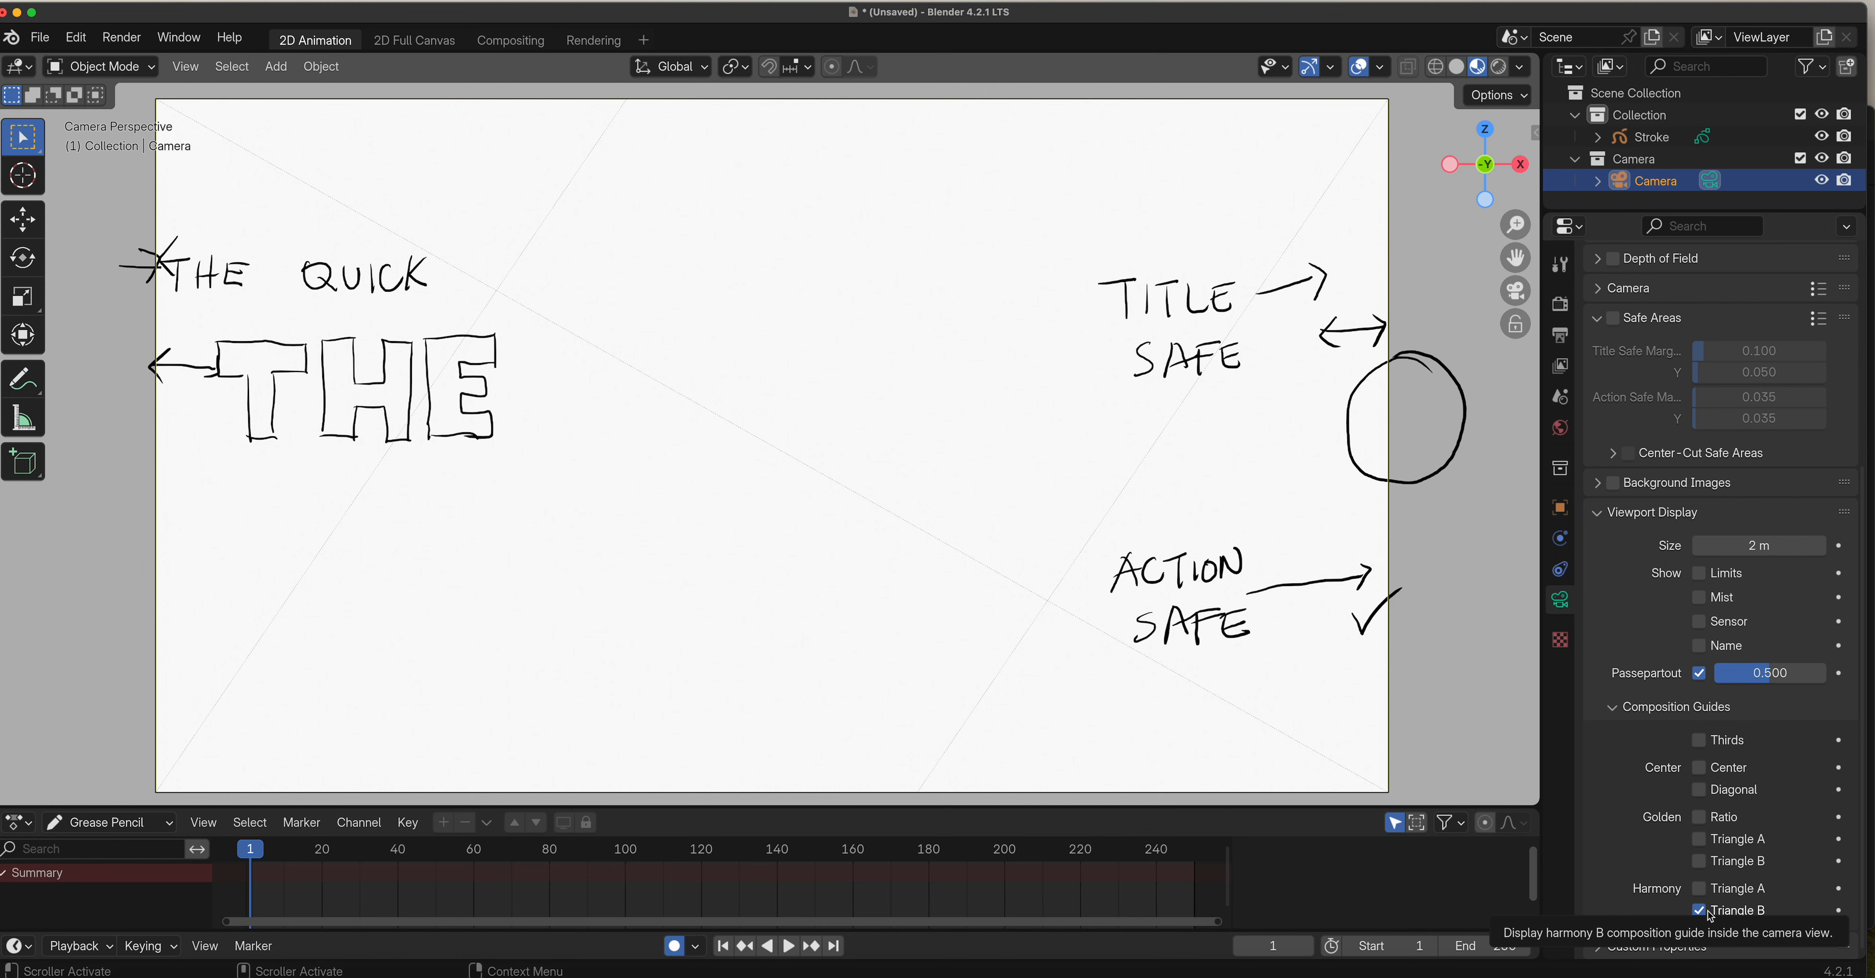
pyautogui.click(1700, 911)
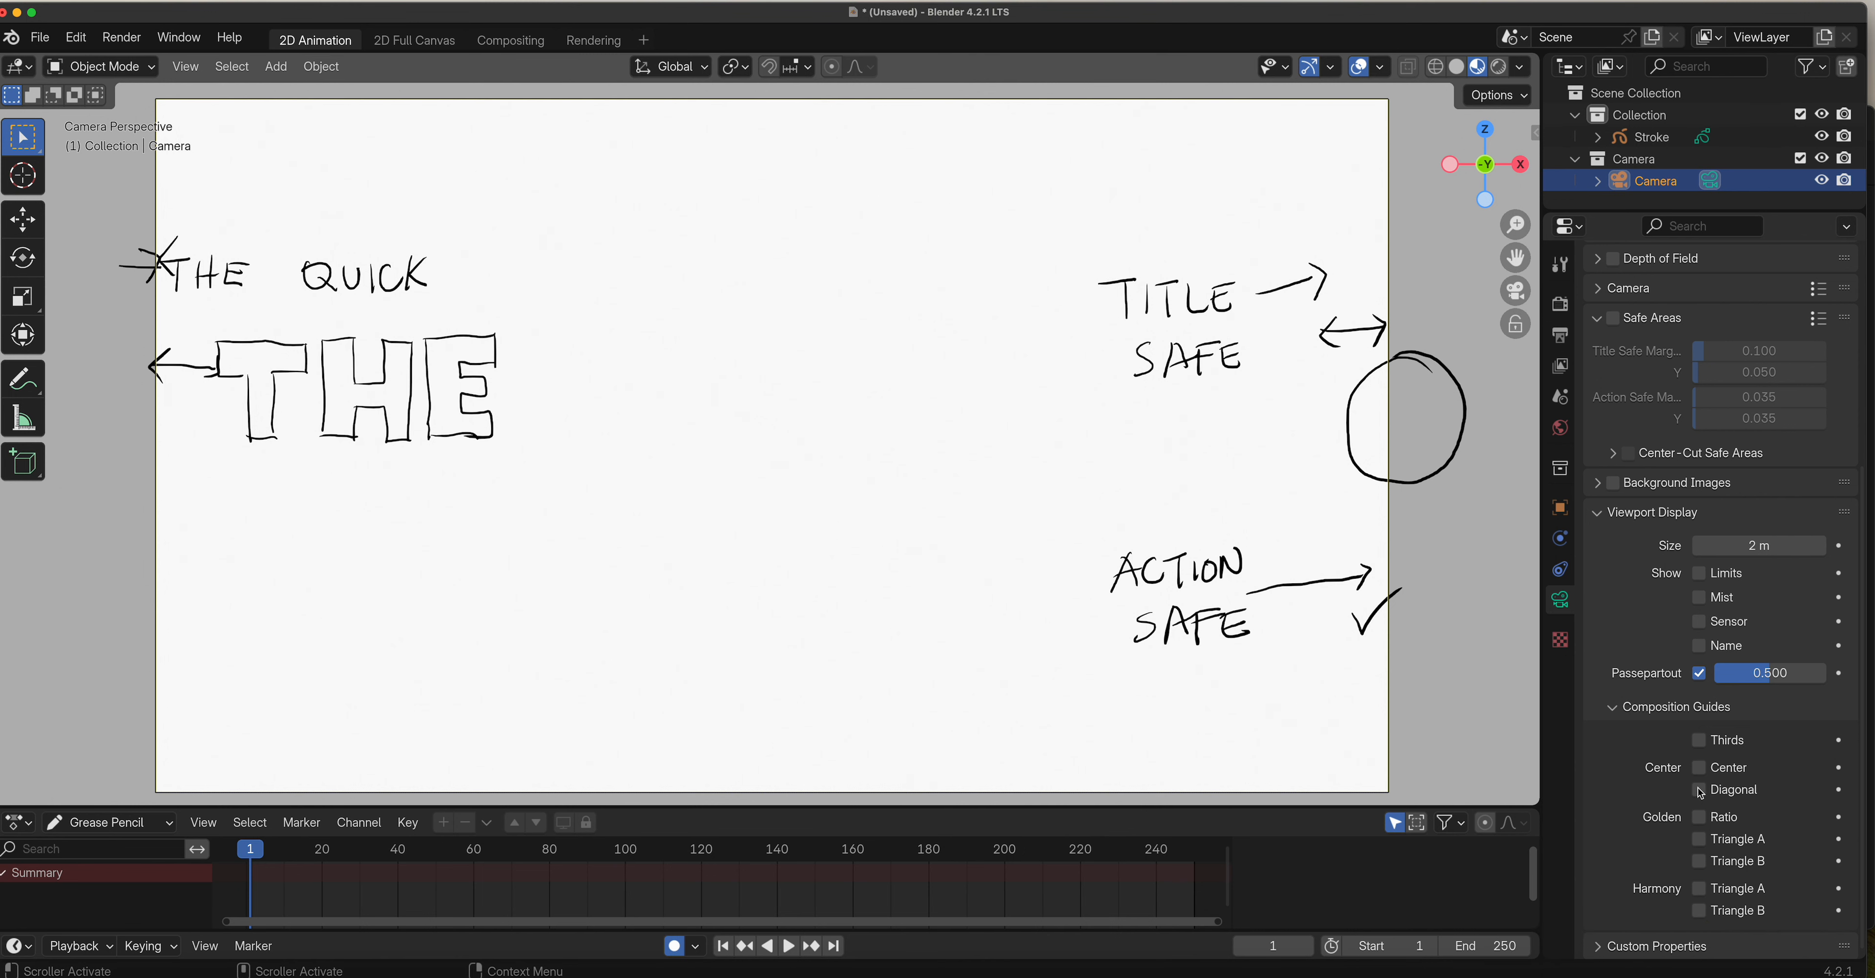
# Enable the Center composition guide for the camera.
pyautogui.click(1702, 768)
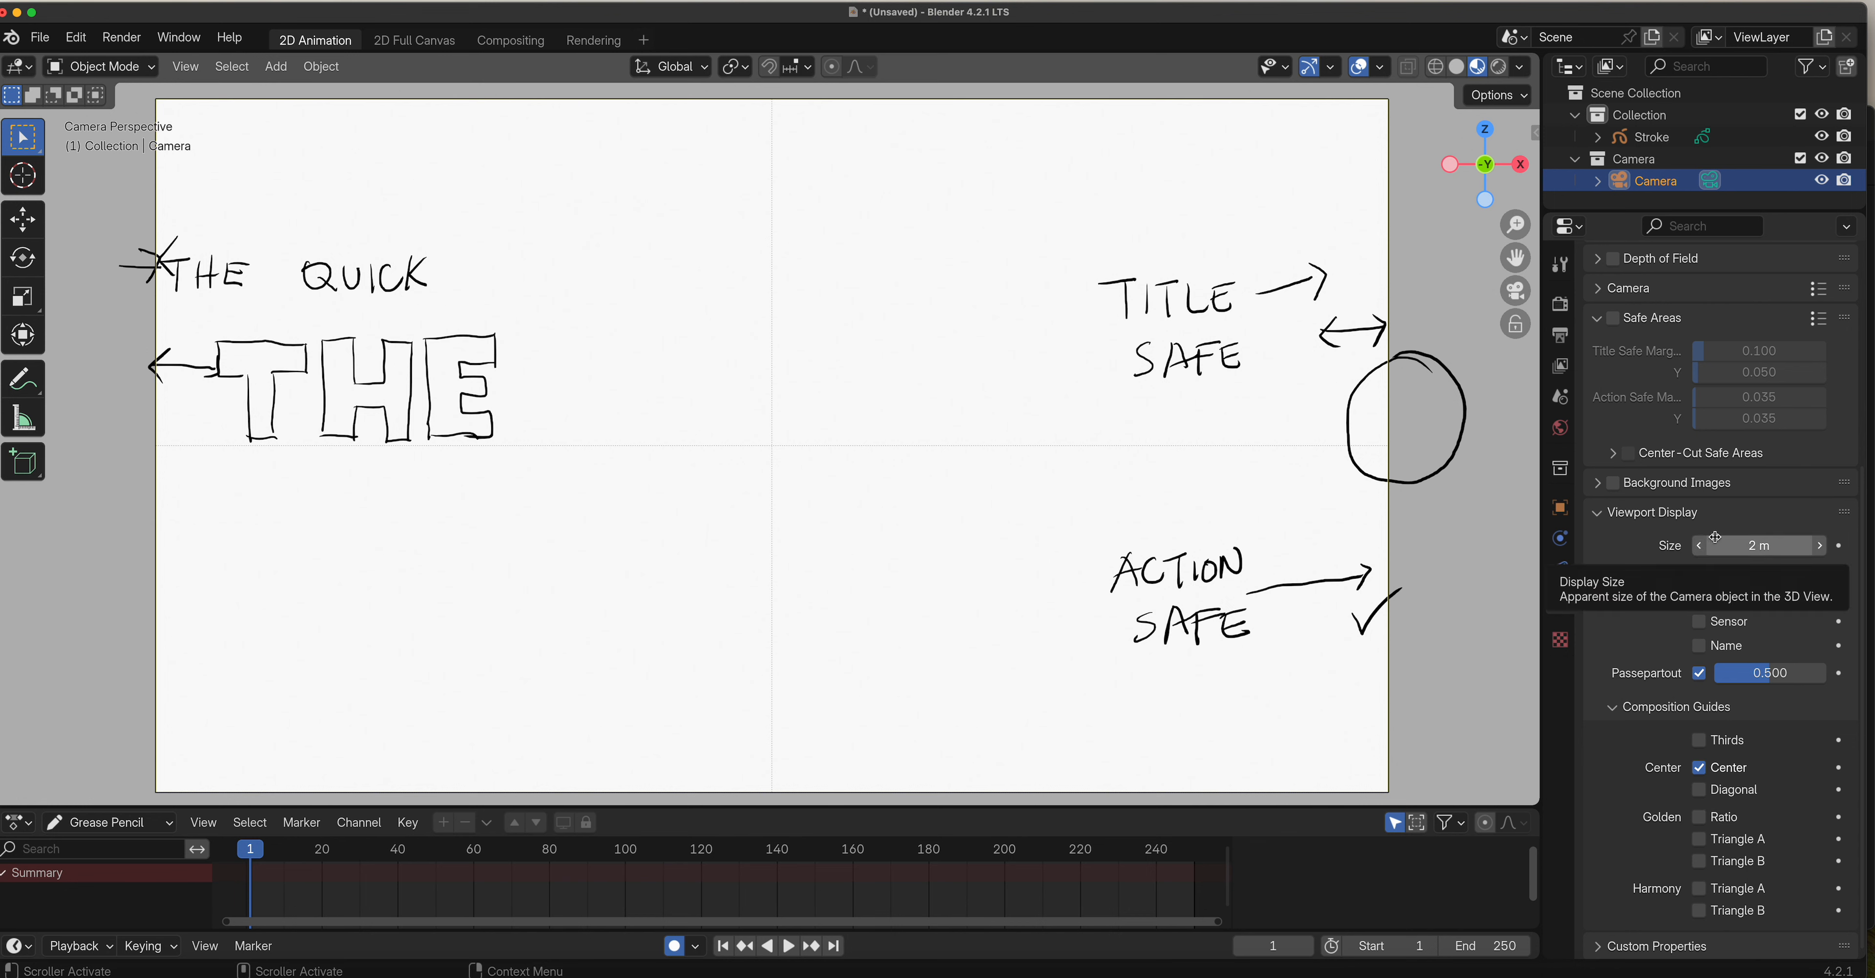
pyautogui.scroll(5, 1606, 510)
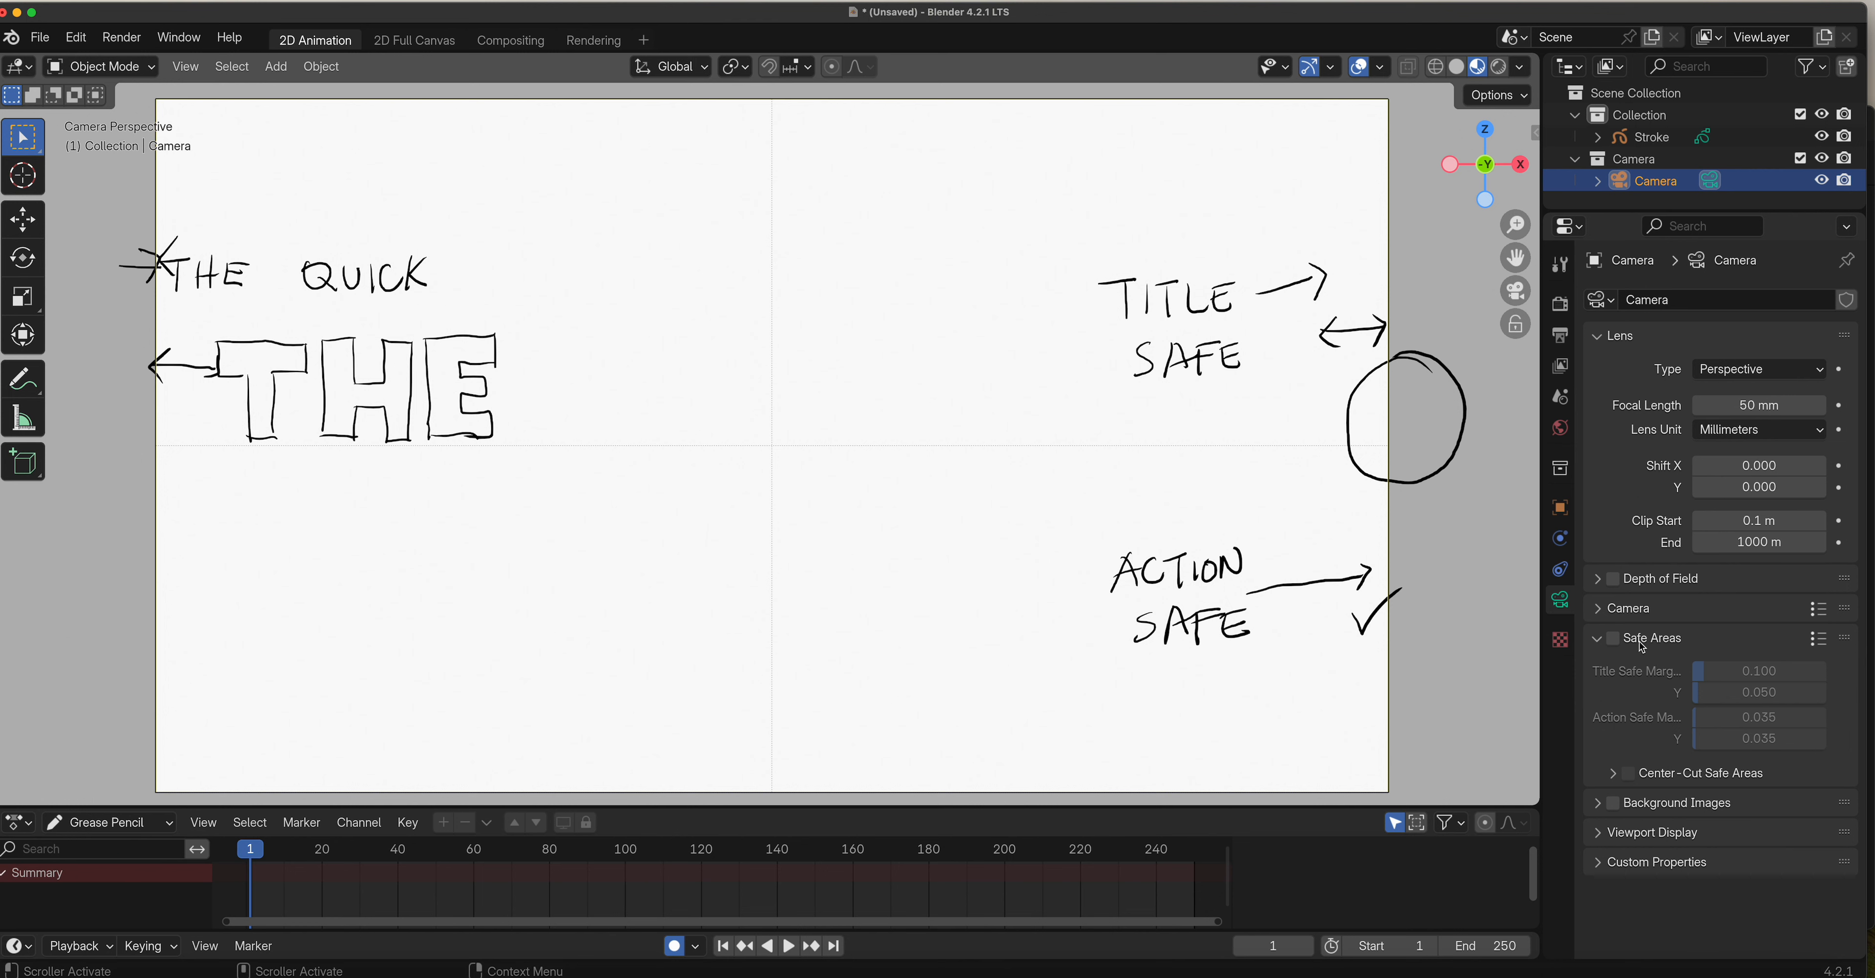